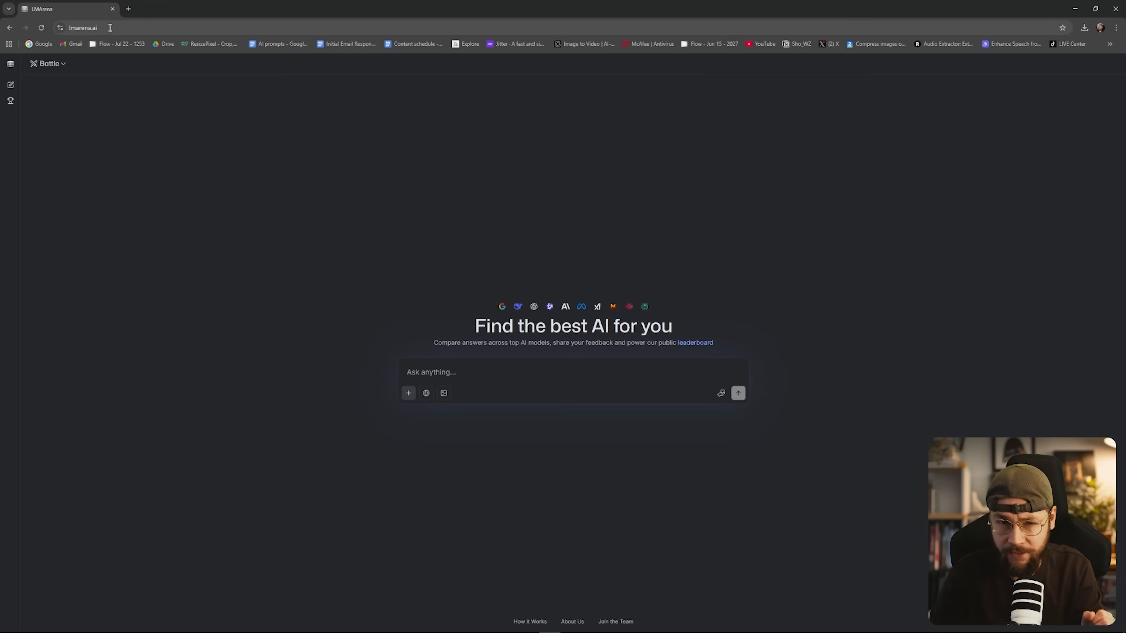
# - Switch the chat mode to Direct Chat and turn on image generation
pyautogui.click(47, 63)
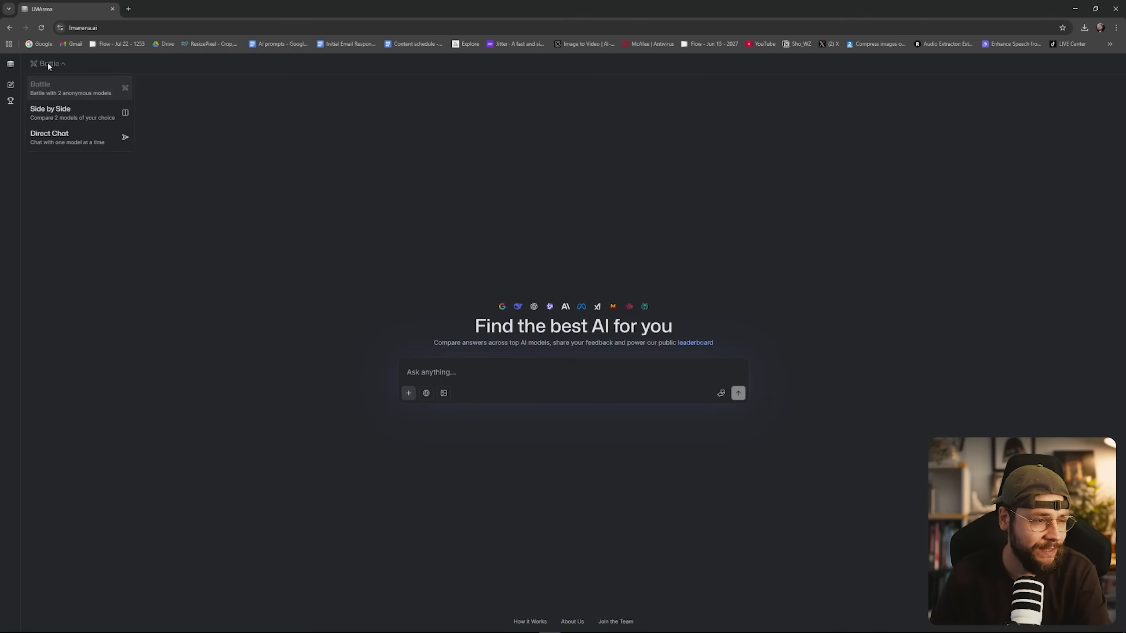
pyautogui.click(52, 139)
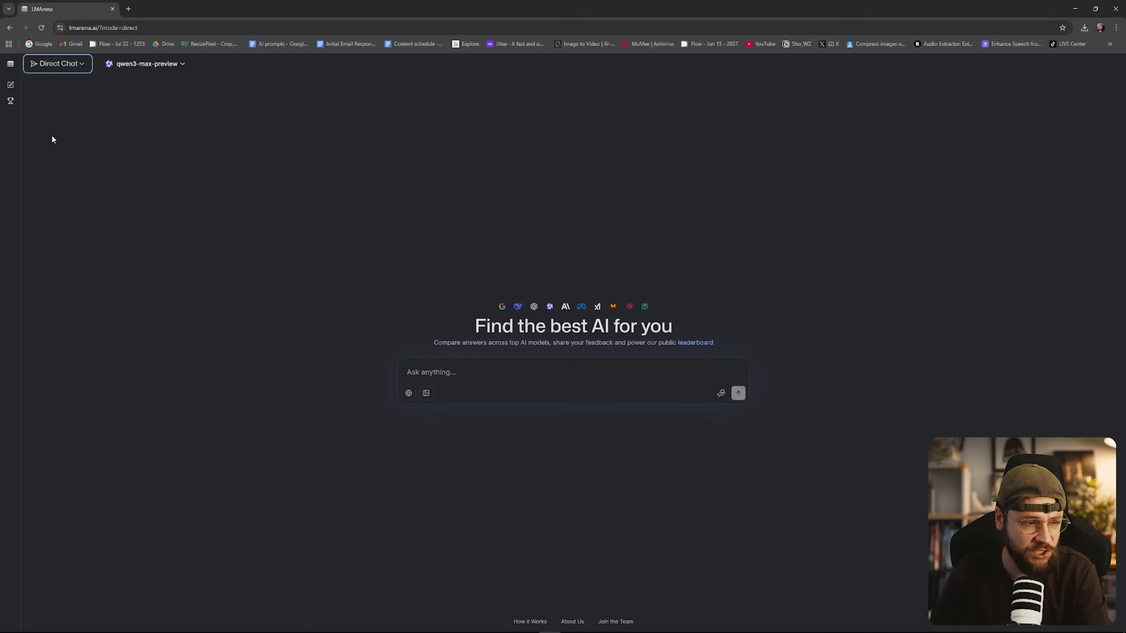
pyautogui.click(426, 393)
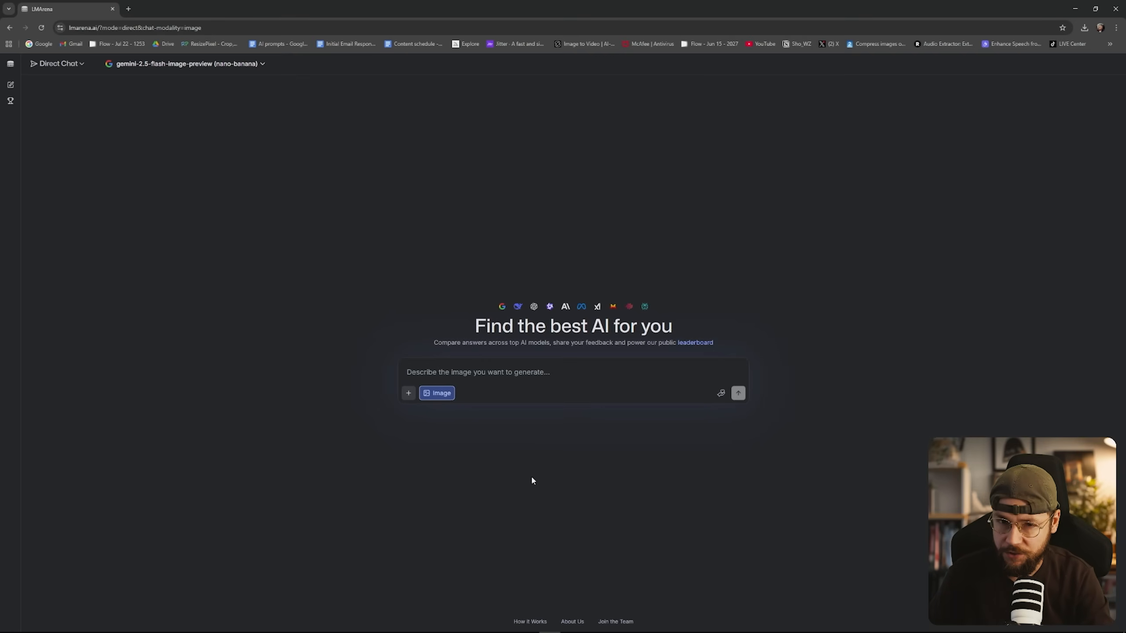
# - Attach the bald young woman's portrait PNG from the Downloads folder as the reference image
pyautogui.click(408, 393)
pyautogui.click(171, 133)
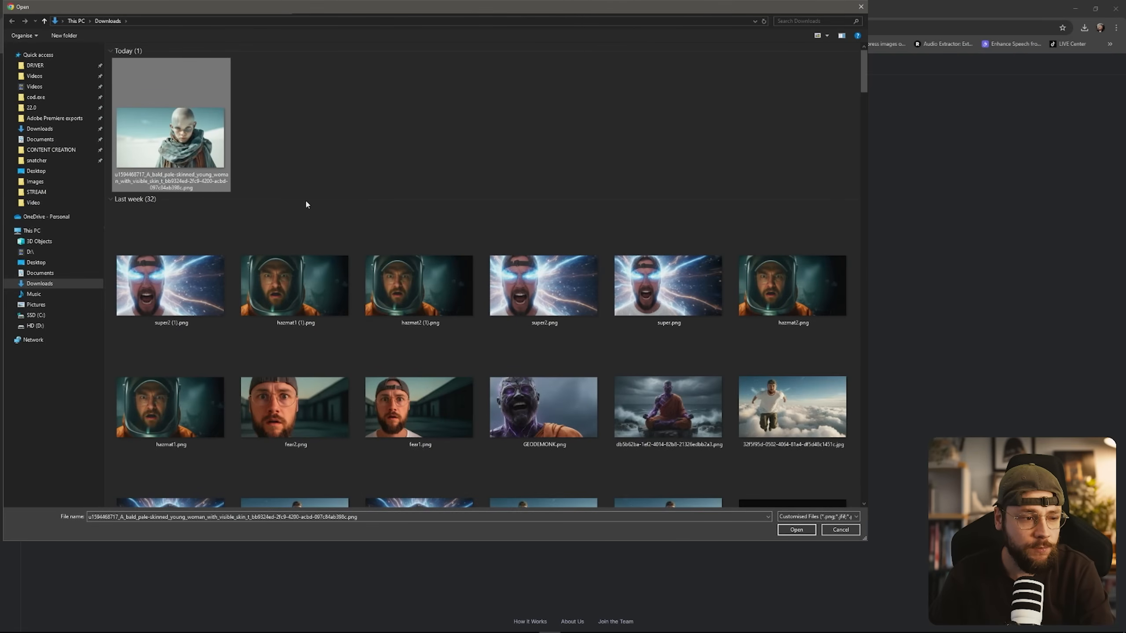
pyautogui.click(796, 529)
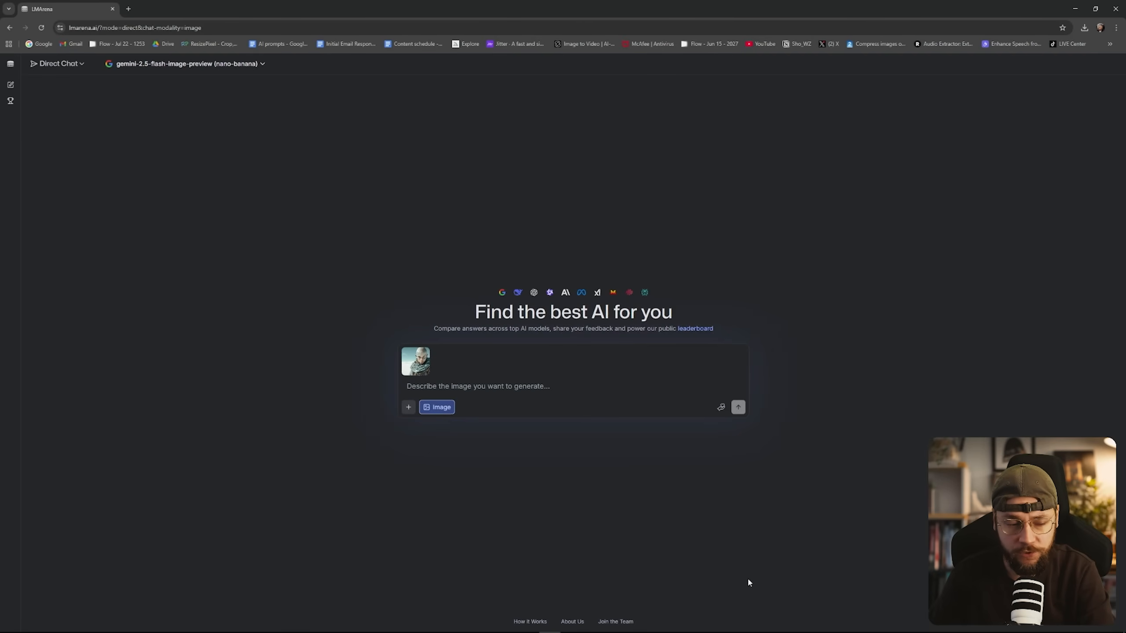
# - Generate an image with the prompt "A cinematic shot tightly framing the character's face, showing detailed emotional expression. The girl looks scared."
pyautogui.write("A cinematic shot tightly framing the character's face, showing detailed emotional expression. The girl looks scared.")
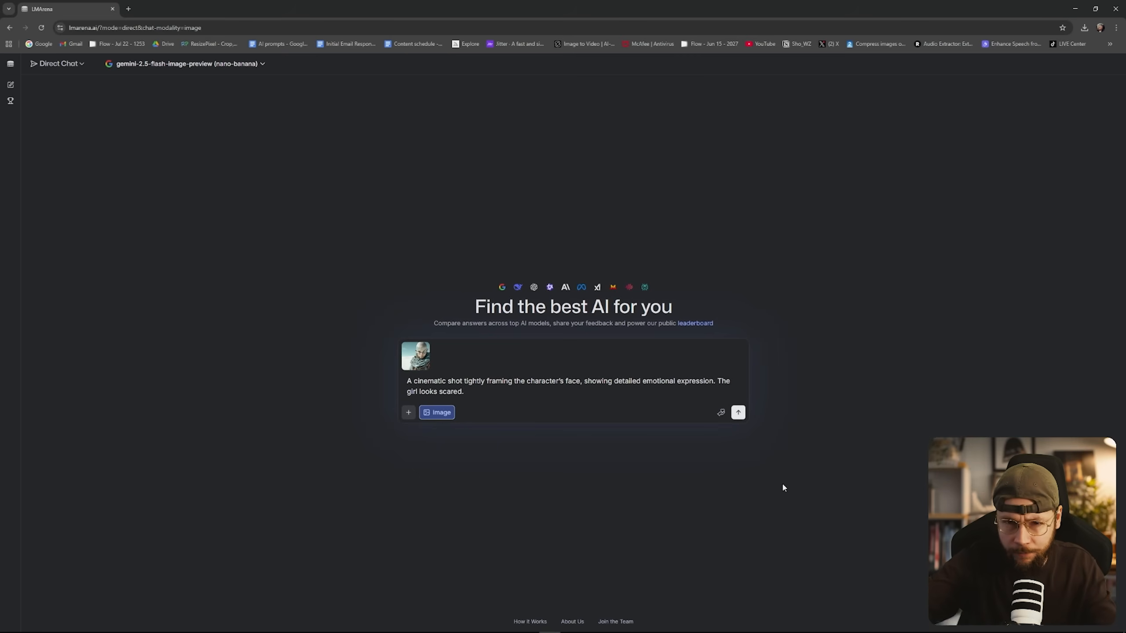
pyautogui.click(476, 393)
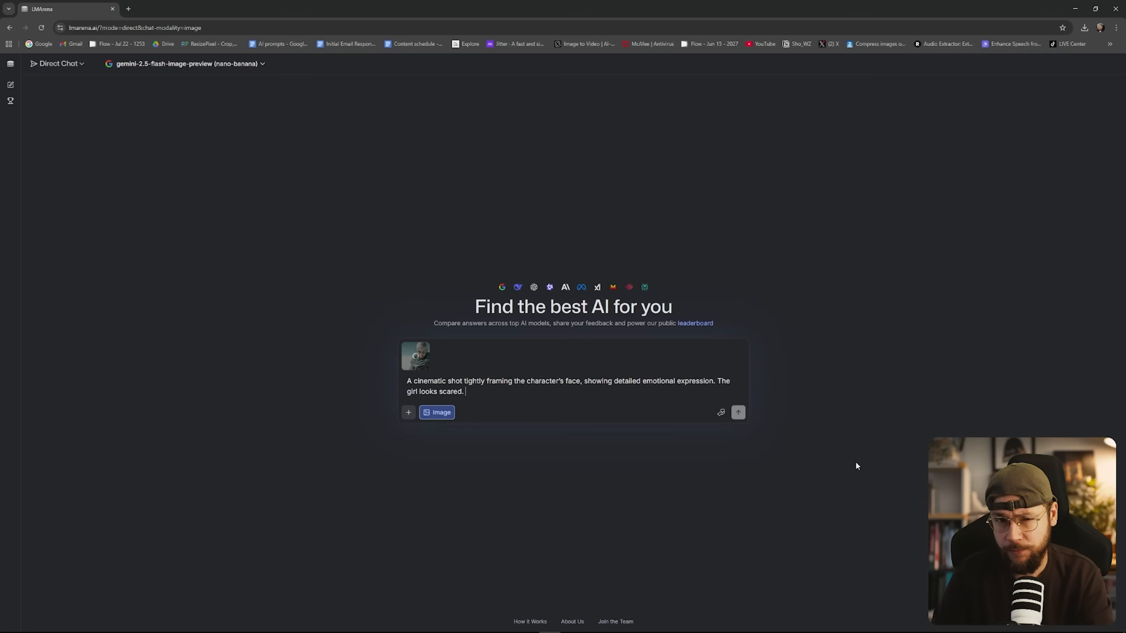
pyautogui.press('Return')
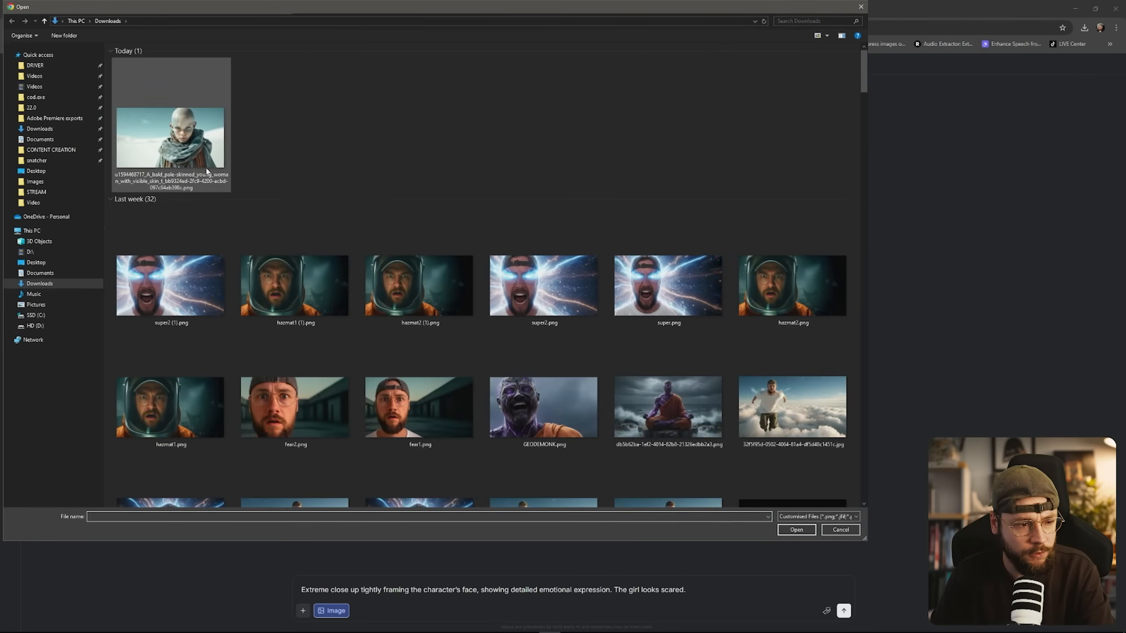
# - Attach the bald woman's portrait to the "Extreme close up tightly framing the character's face" prompt and generate the image
pyautogui.click(171, 133)
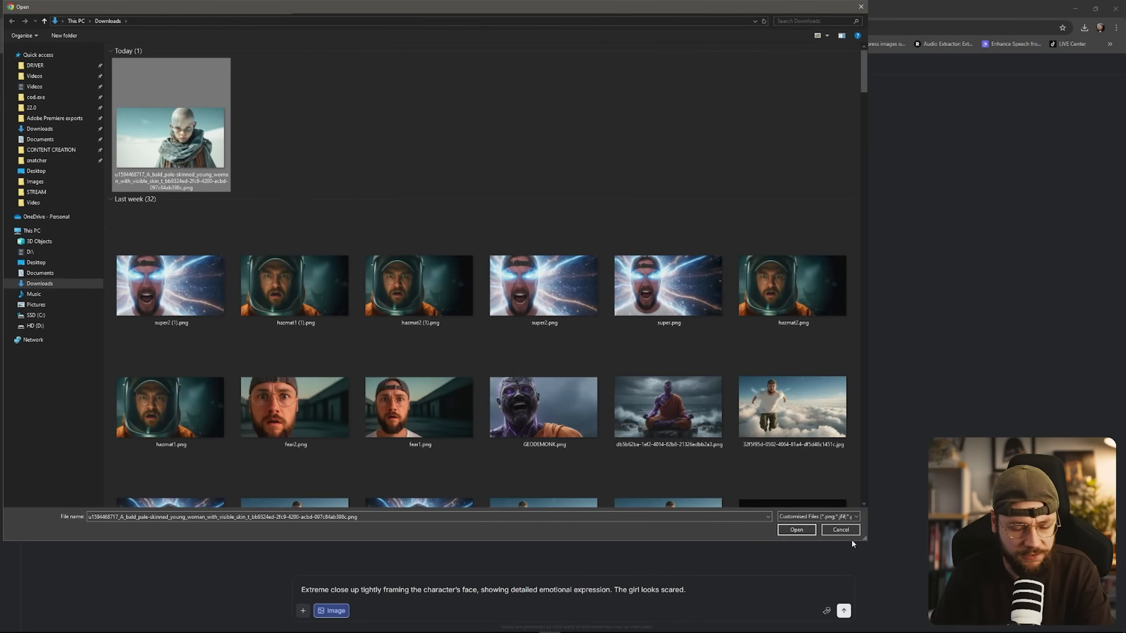
pyautogui.click(812, 529)
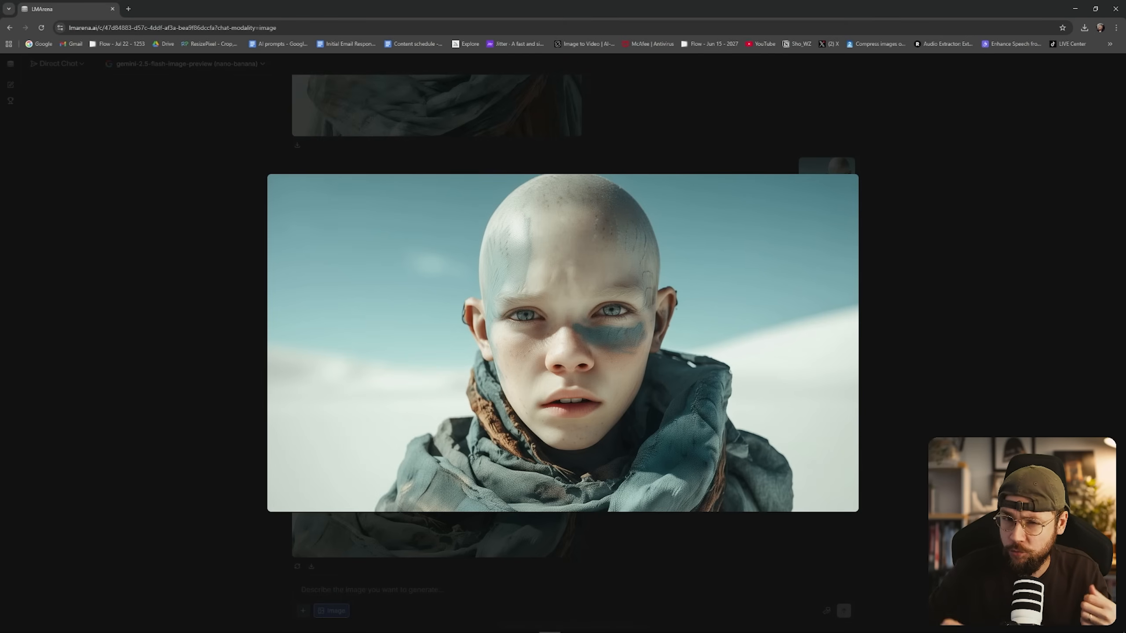
# - Compare the generated close-up of the scared girl with the enlarged original portrait
pyautogui.click(1007, 276)
pyautogui.scroll(-3, 798, 319)
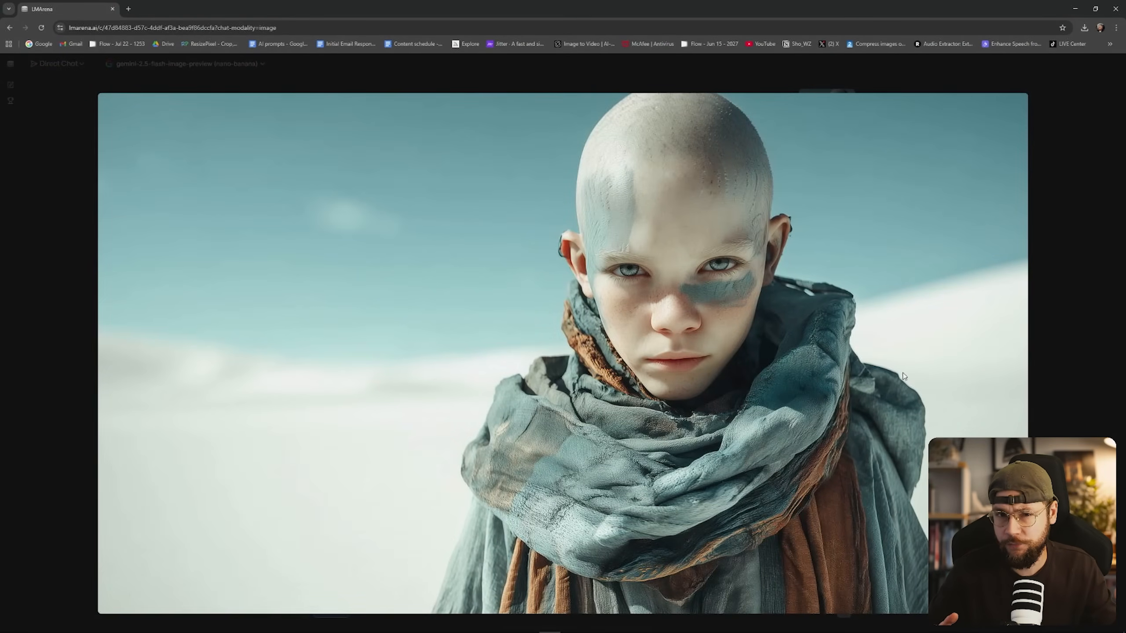
pyautogui.click(797, 510)
pyautogui.scroll(-5, 731, 496)
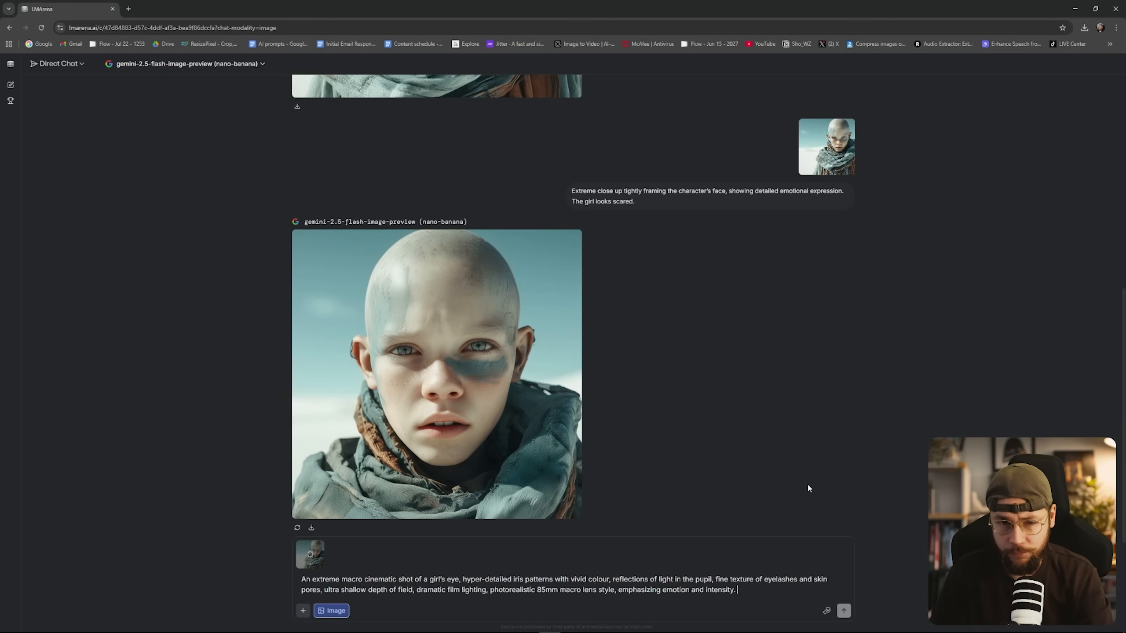
# - Generate an extreme macro cinematic shot of the girl's eye in photorealistic 85mm macro lens style and inspect the result enlarged
pyautogui.press('Return')
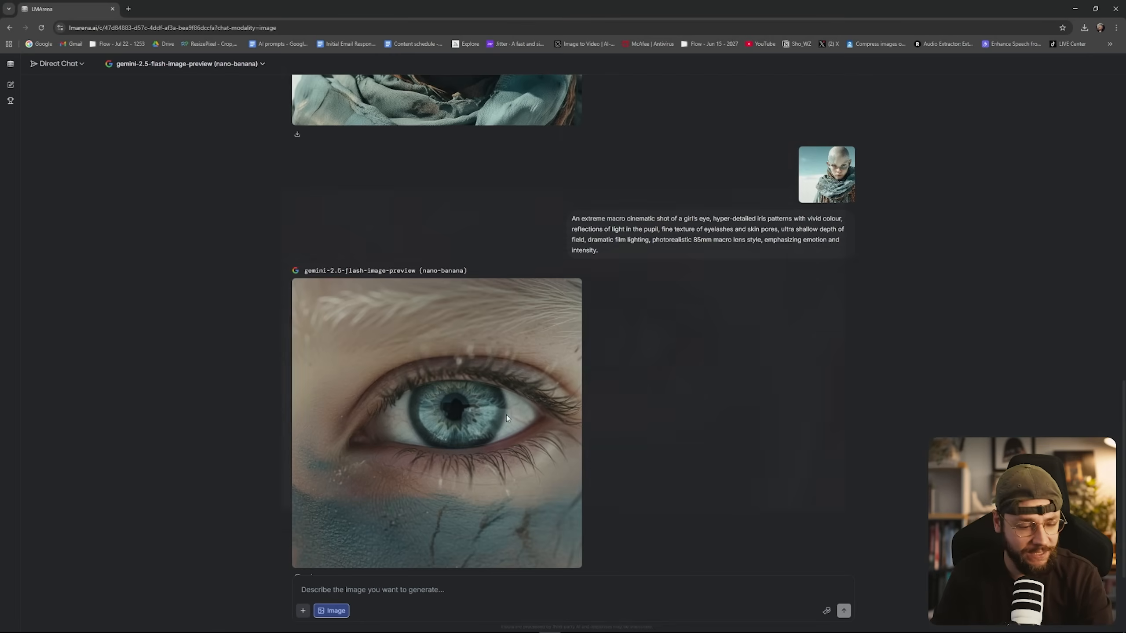
pyautogui.click(506, 416)
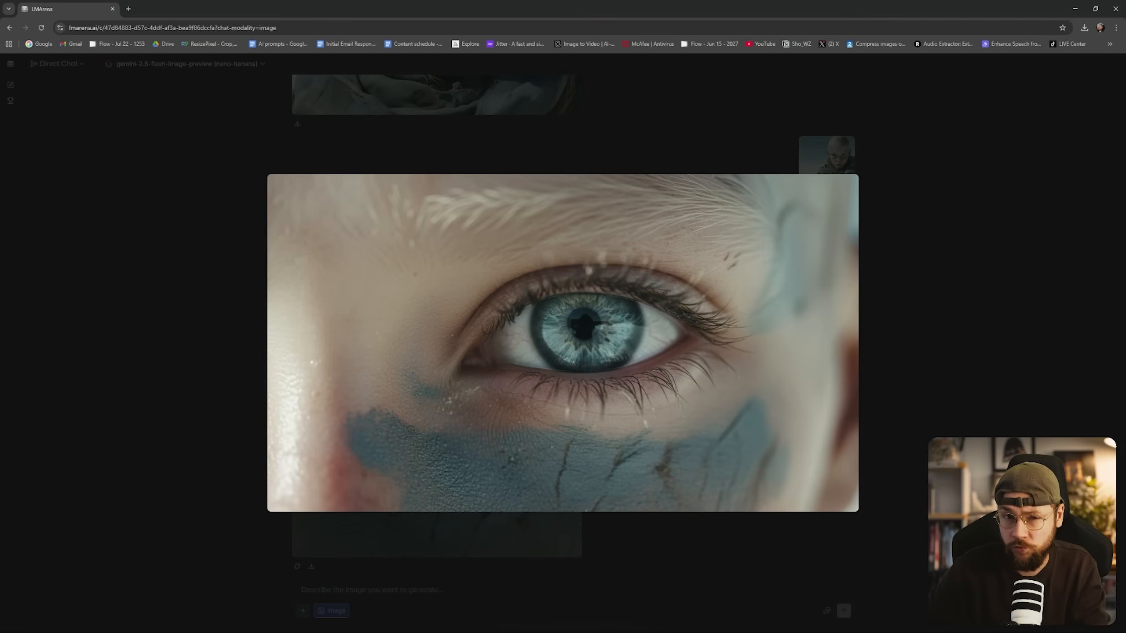
pyautogui.click(883, 434)
# - Download the macro eye image and view the saved file in the photo viewer
pyautogui.scroll(6, 636, 386)
pyautogui.scroll(-5, 640, 405)
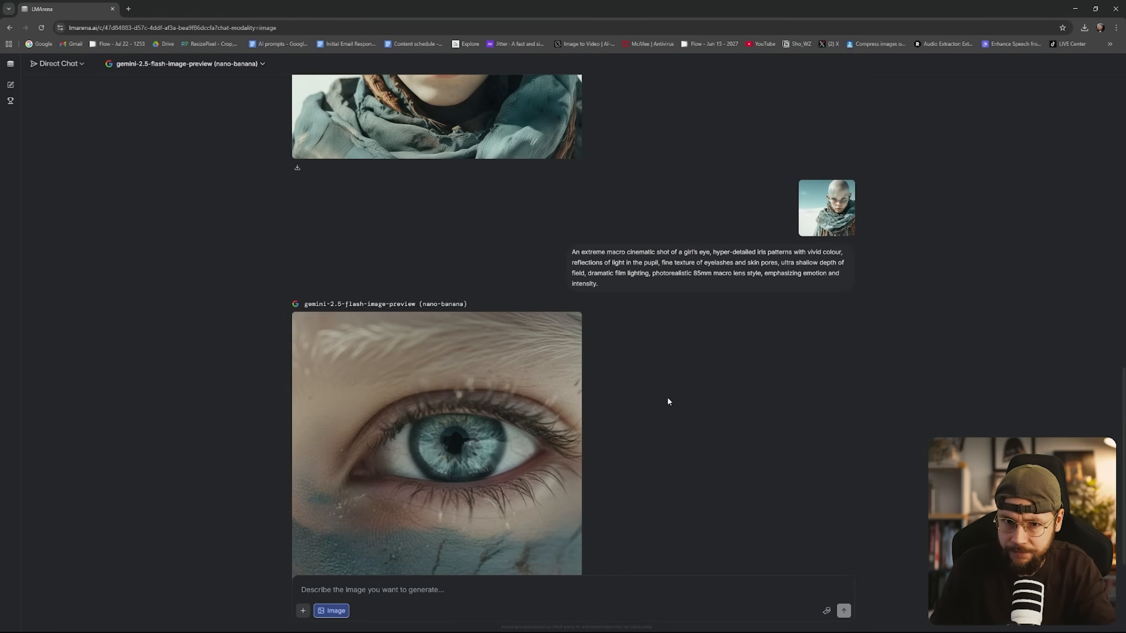
pyautogui.scroll(-1, 718, 433)
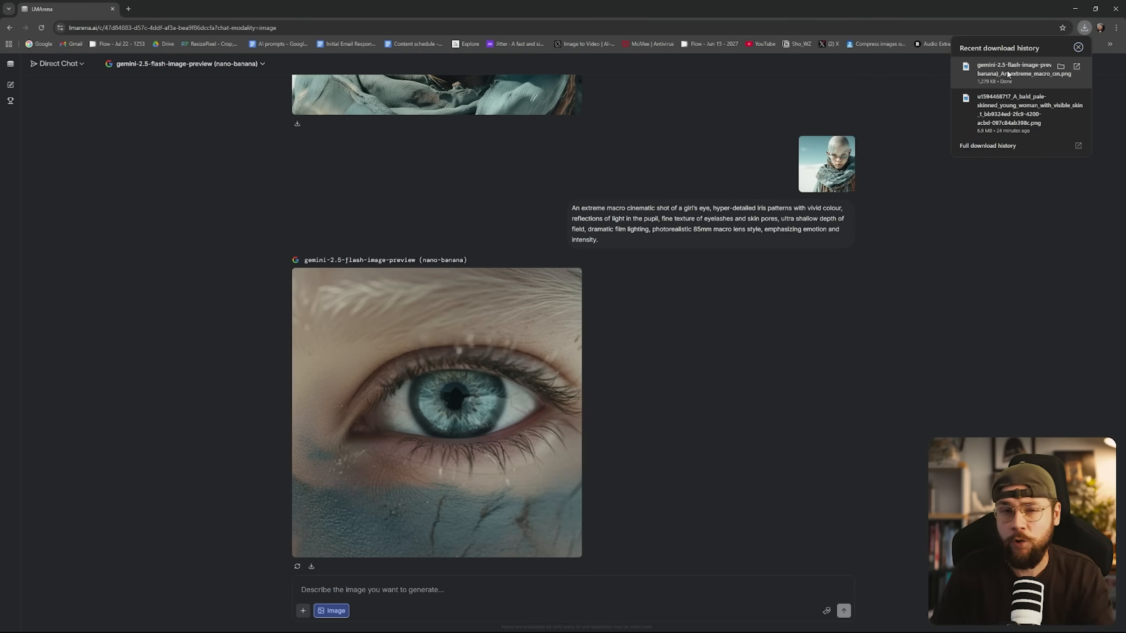
pyautogui.click(1015, 73)
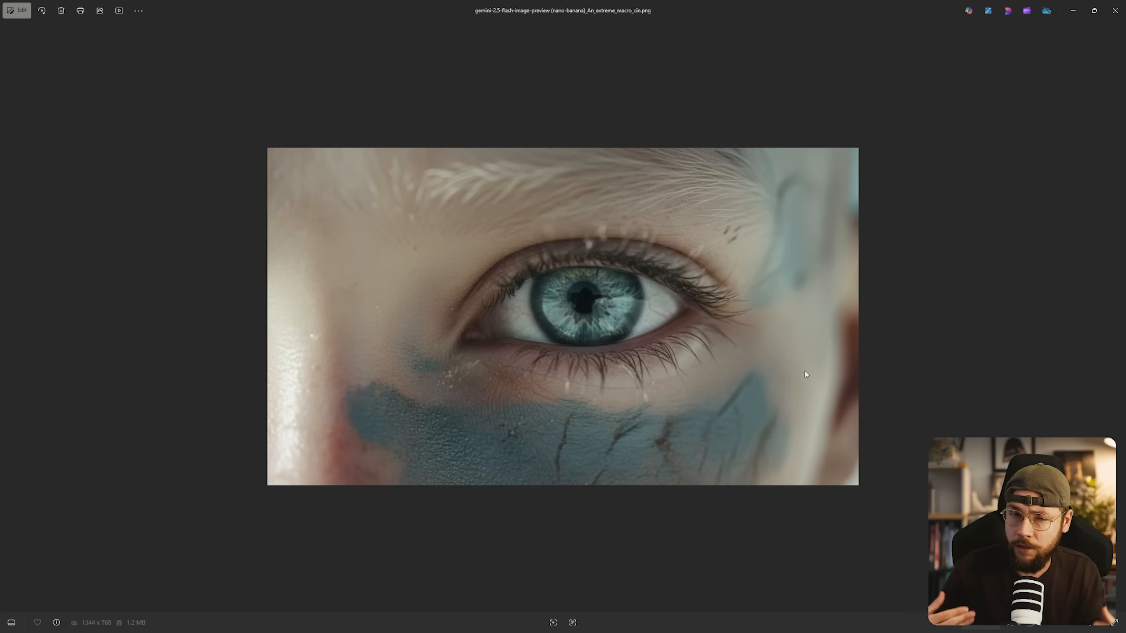
pyautogui.hotkey('alt', 'F4')
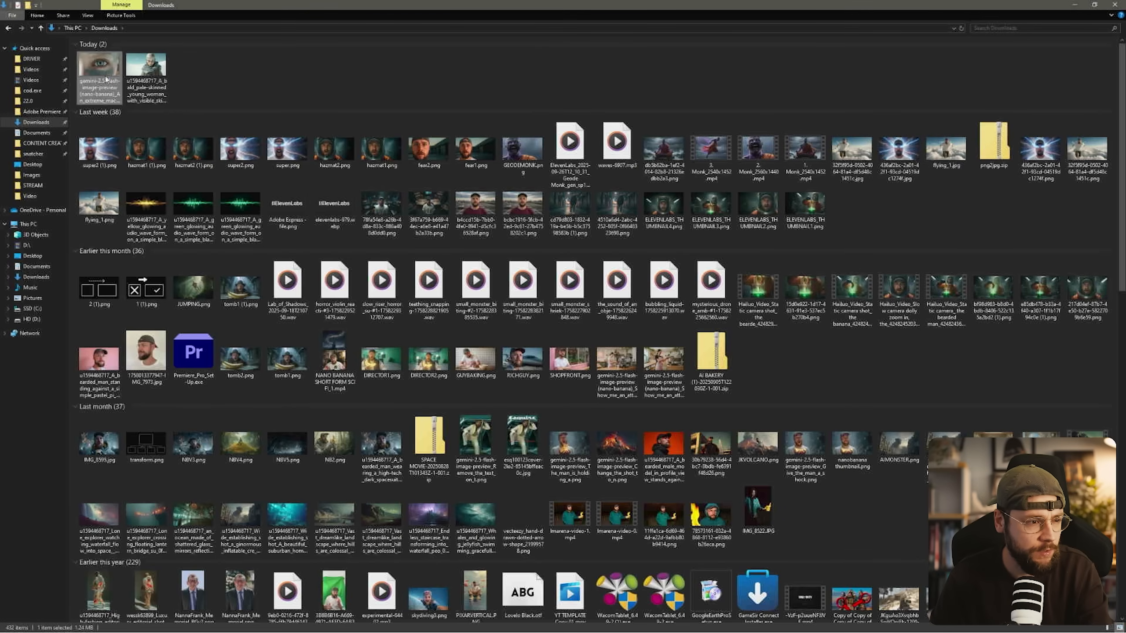
# - Check the detailed file properties of the macro eye PNG in the Downloads folder
pyautogui.rightClick(104, 76)
pyautogui.click(154, 325)
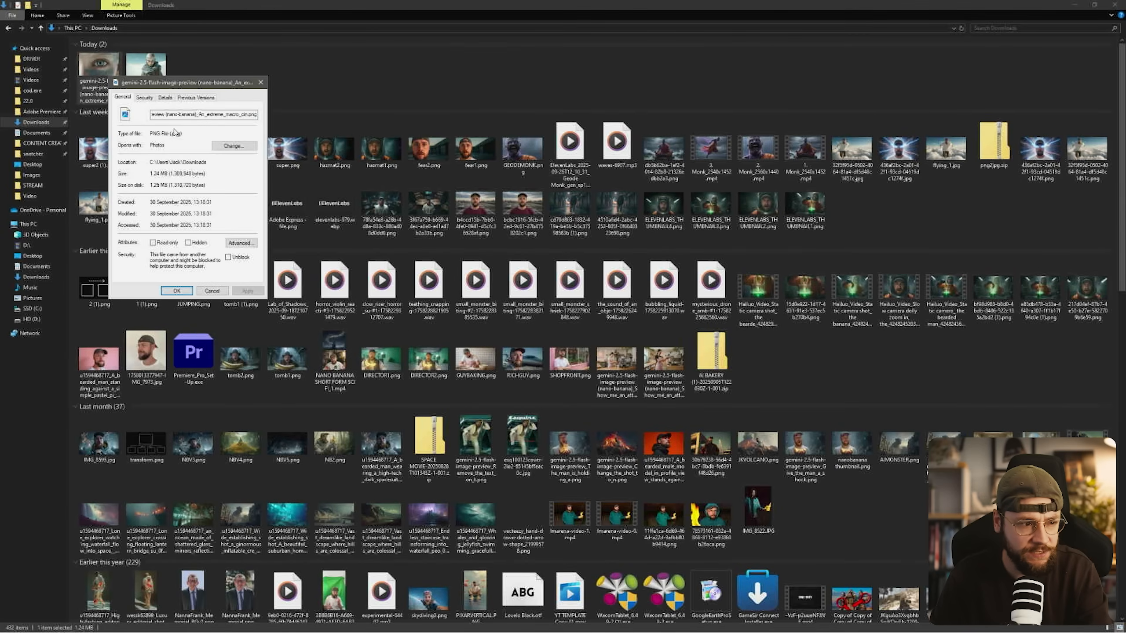
pyautogui.click(165, 98)
pyautogui.moveTo(202, 89); pyautogui.dragTo(534, 145)
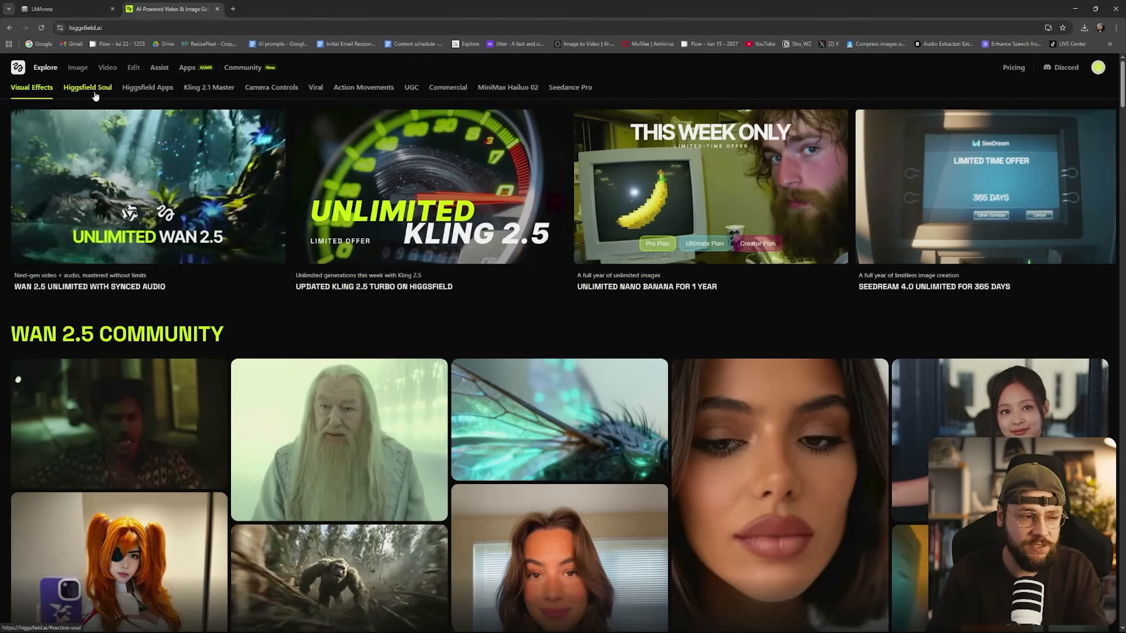
# - Open the Topaz image upscaler on the Higgsfield site and upload the macro eye image from the Downloads folder
pyautogui.moveTo(78, 71)
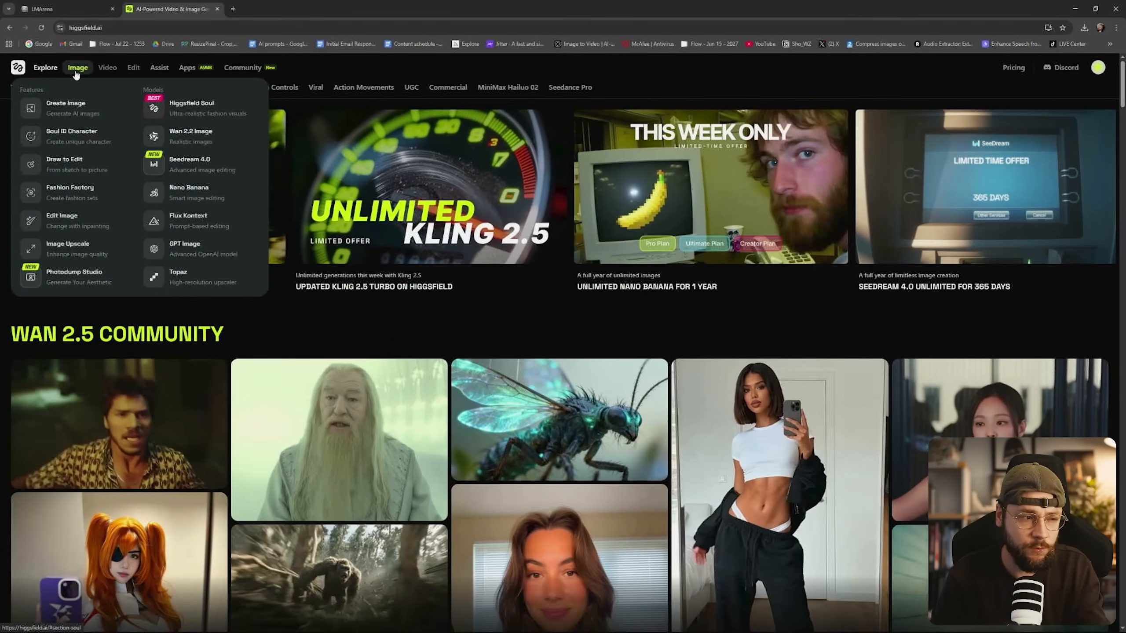
pyautogui.click(202, 280)
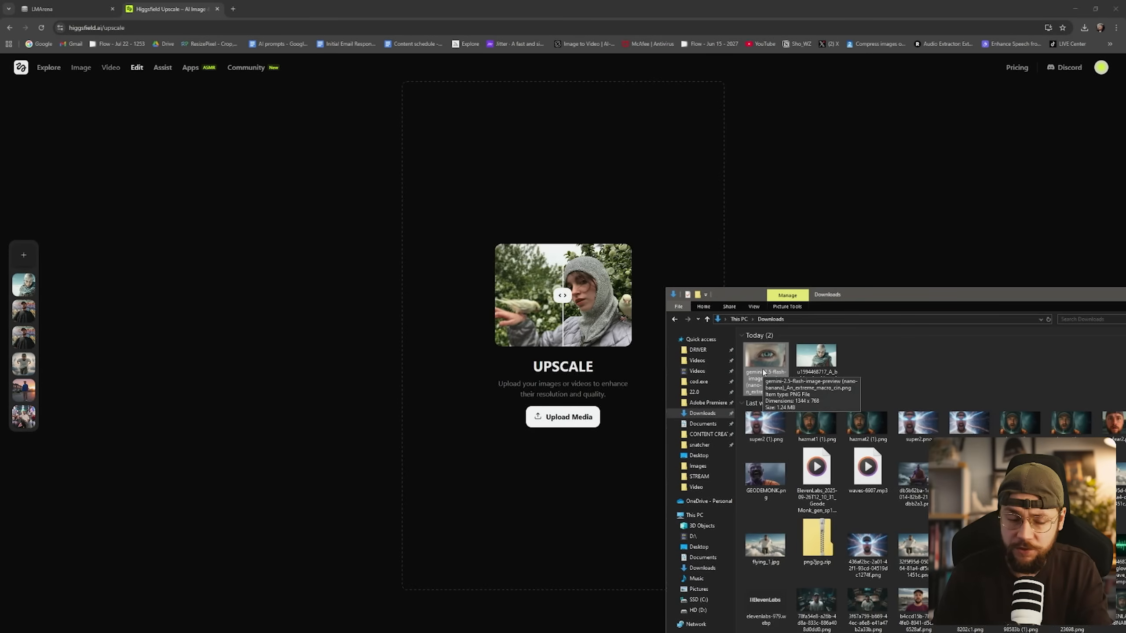
pyautogui.moveTo(766, 357); pyautogui.dragTo(605, 263)
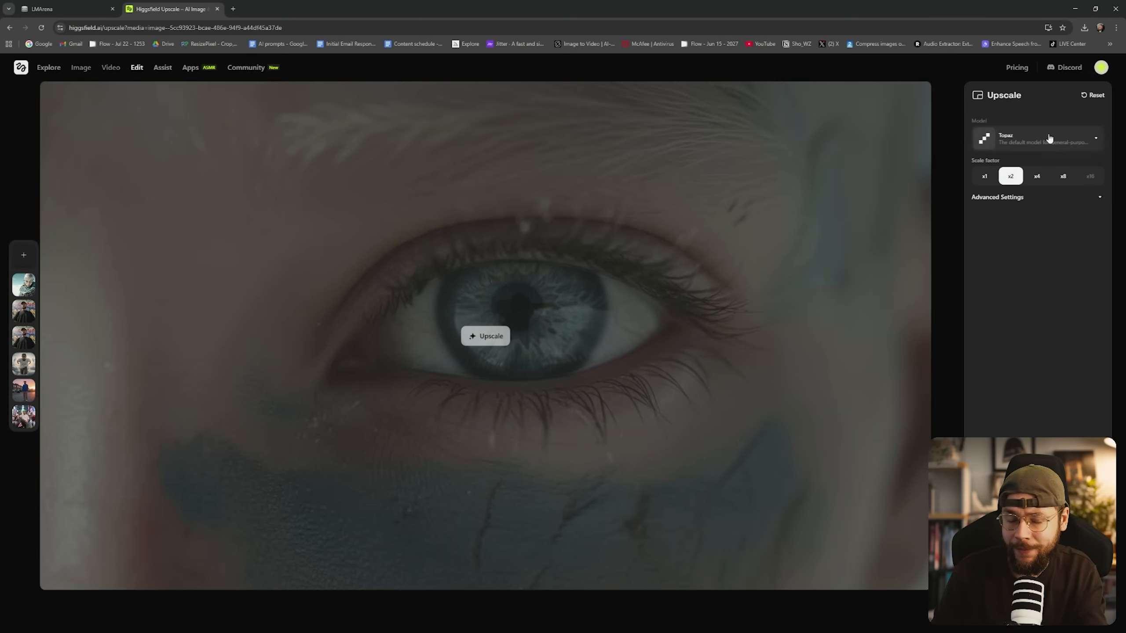
# - Examine the Topaz and Topaz Generative options among the upscale models
pyautogui.click(1052, 141)
pyautogui.click(1033, 175)
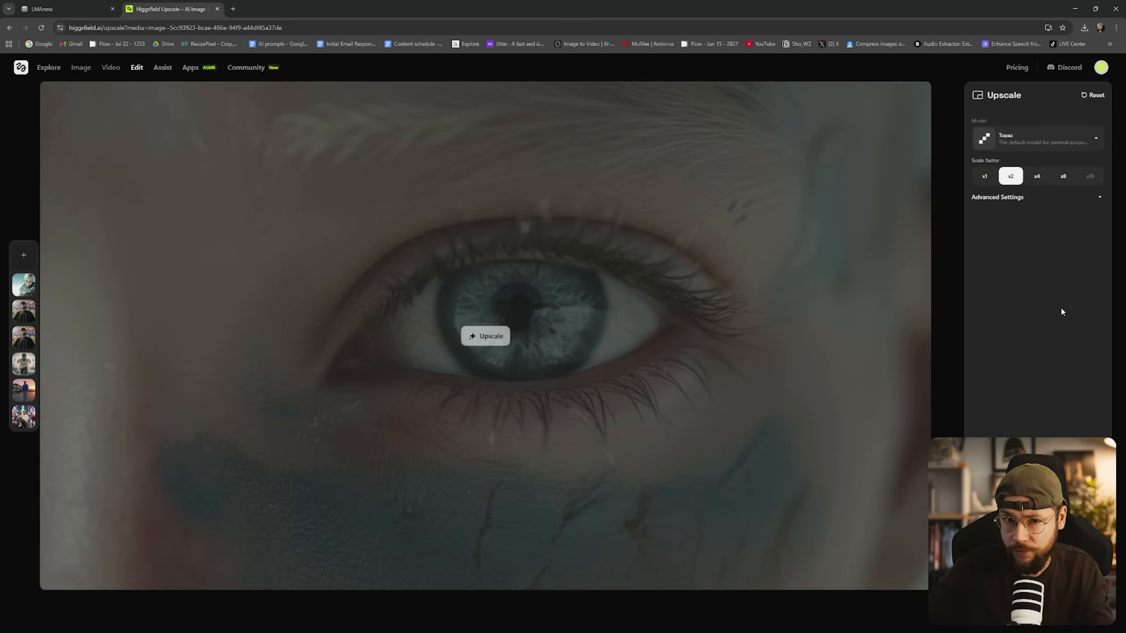
pyautogui.click(1054, 140)
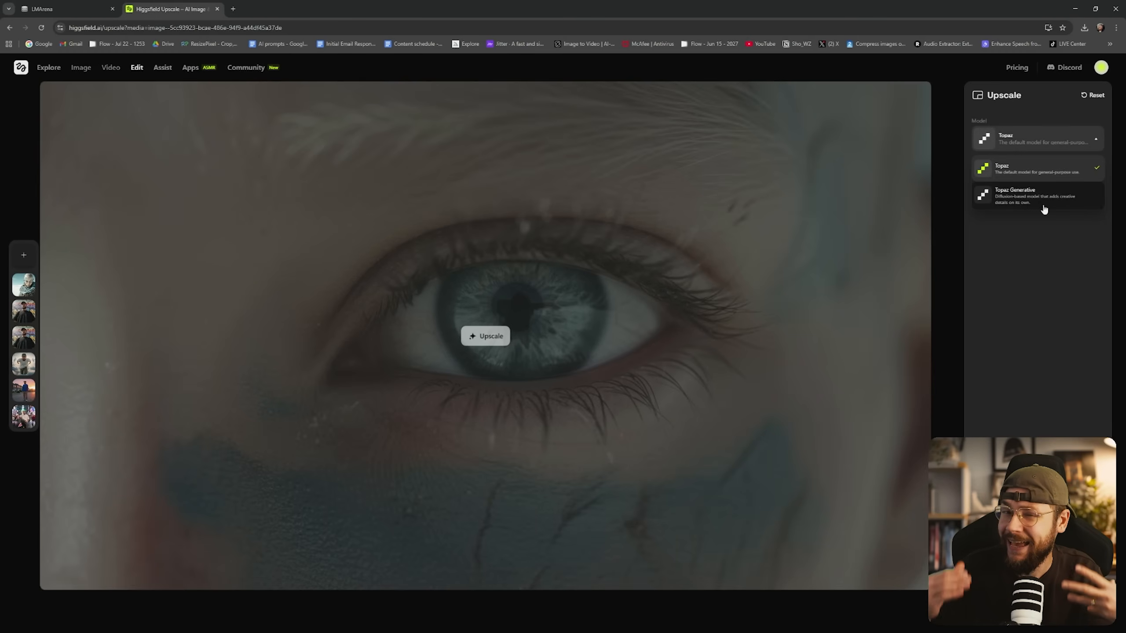
pyautogui.click(573, 427)
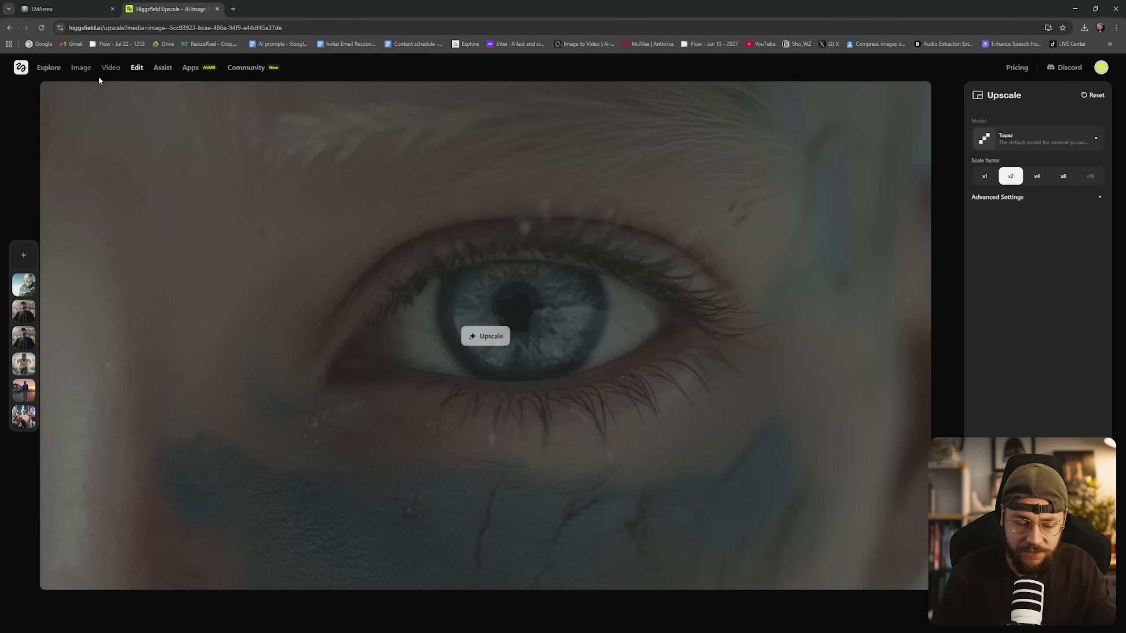
# - Return to LMArena, generate a high-angle cinematic shot of the scared character staring up at the camera, and view it enlarged
pyautogui.click(69, 4)
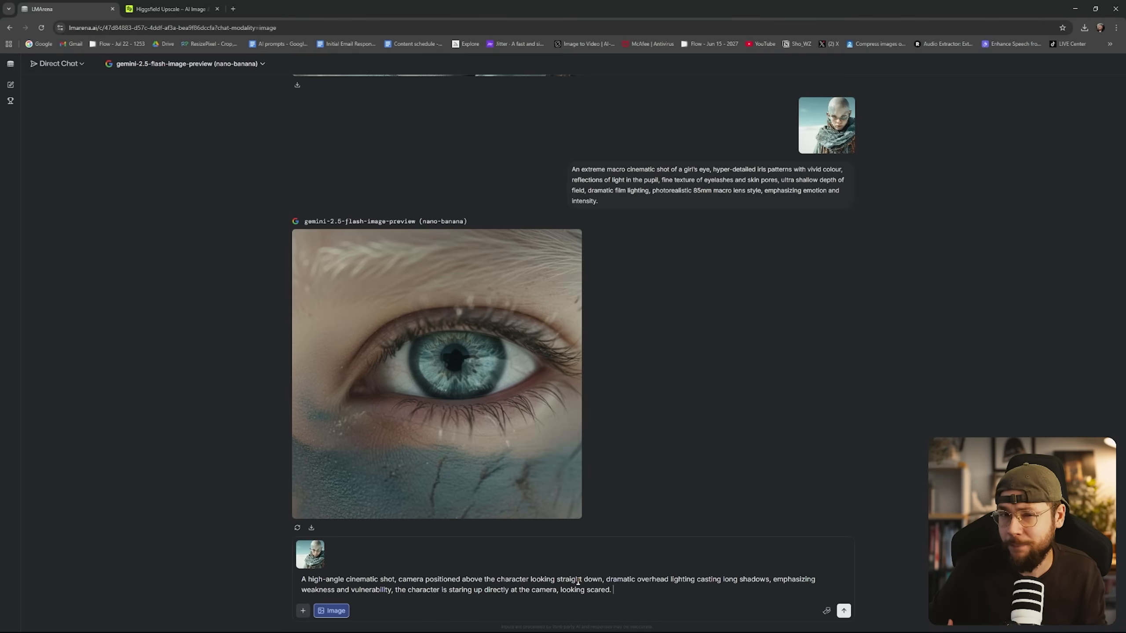
pyautogui.click(843, 611)
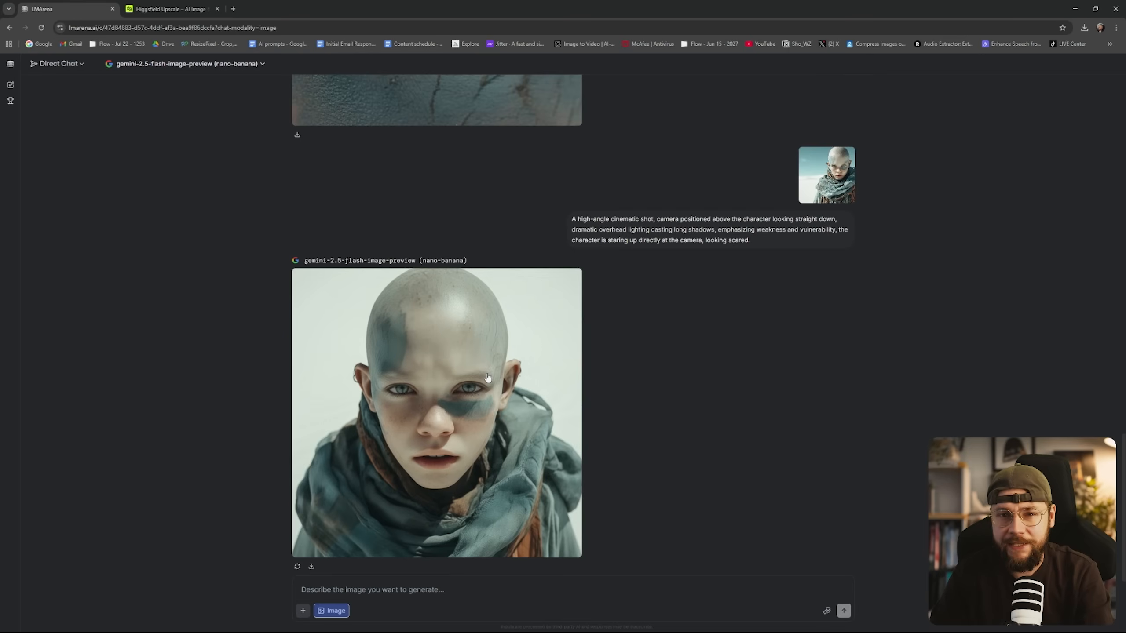
pyautogui.click(571, 397)
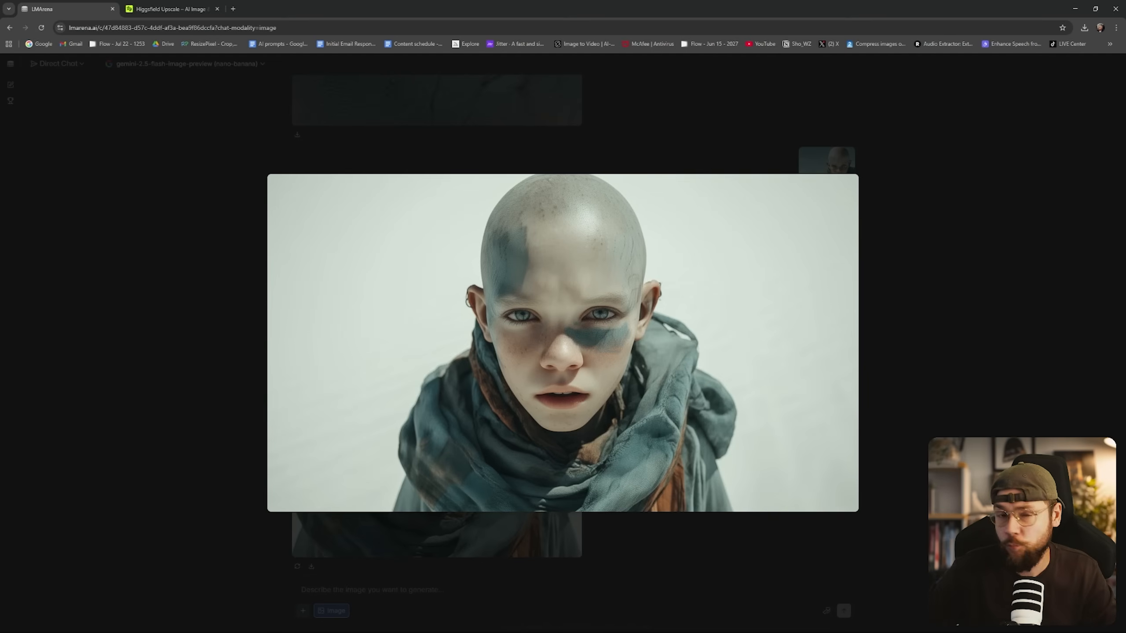
pyautogui.click(620, 477)
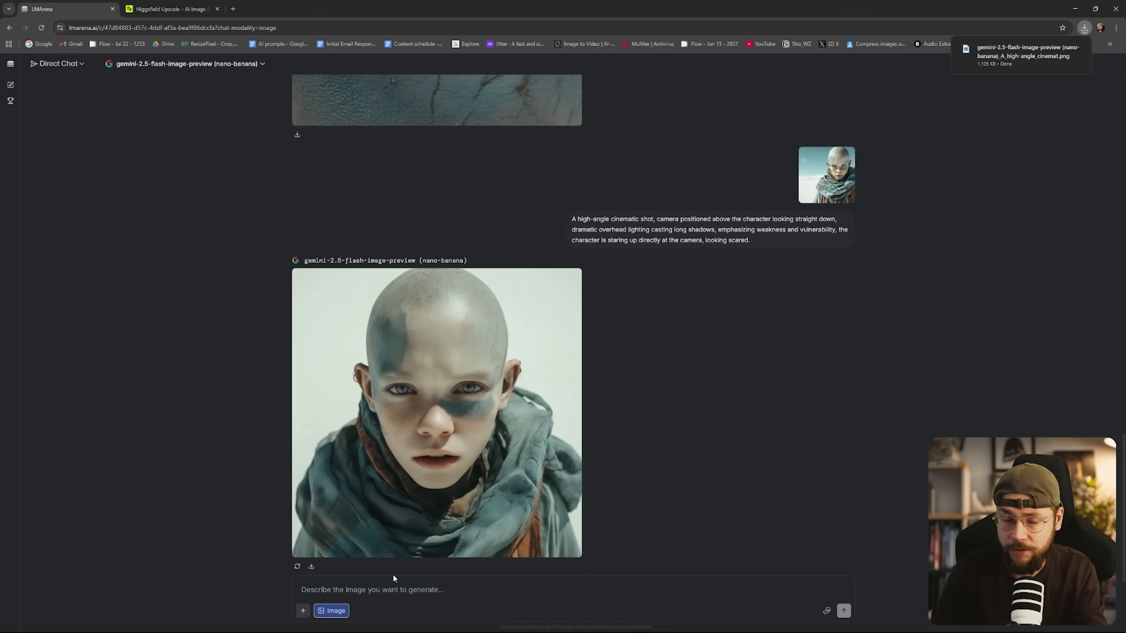
# - Retry the high-angle shot generation with the same prompt
pyautogui.click(297, 566)
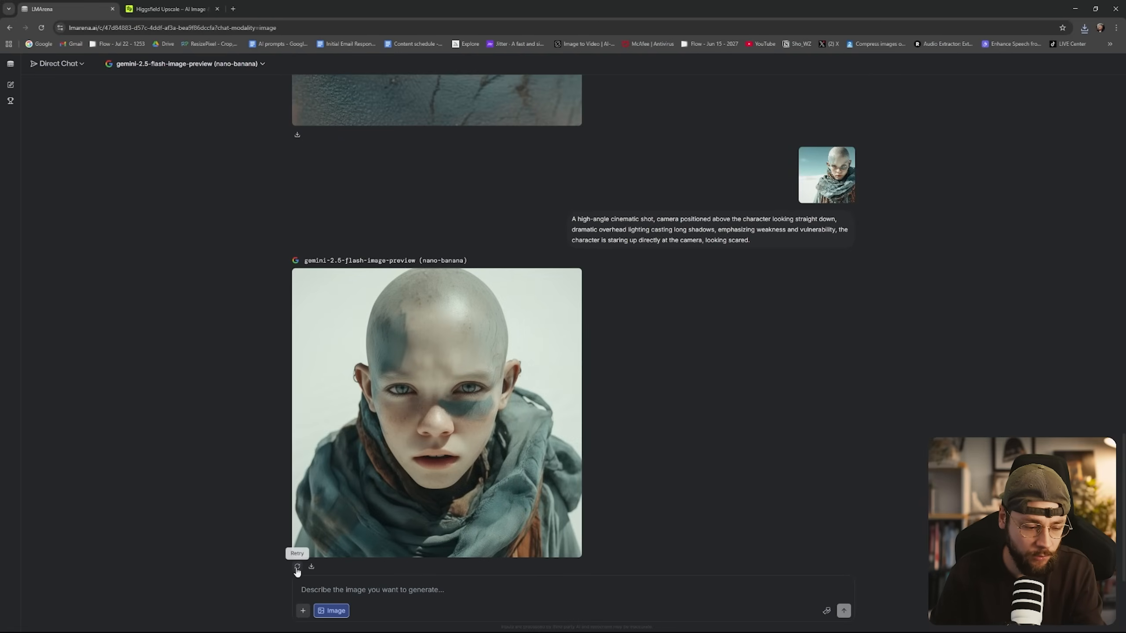
pyautogui.click(297, 566)
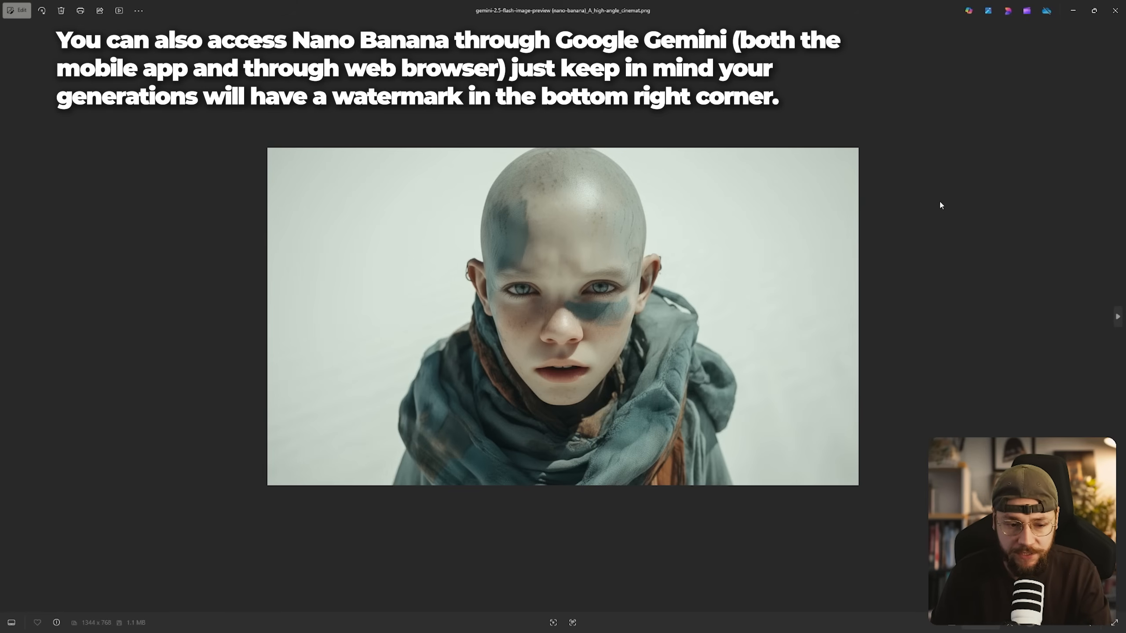
# - Close the high-angle image preview and open the macro eye image from the Downloads folder
pyautogui.click(1114, 10)
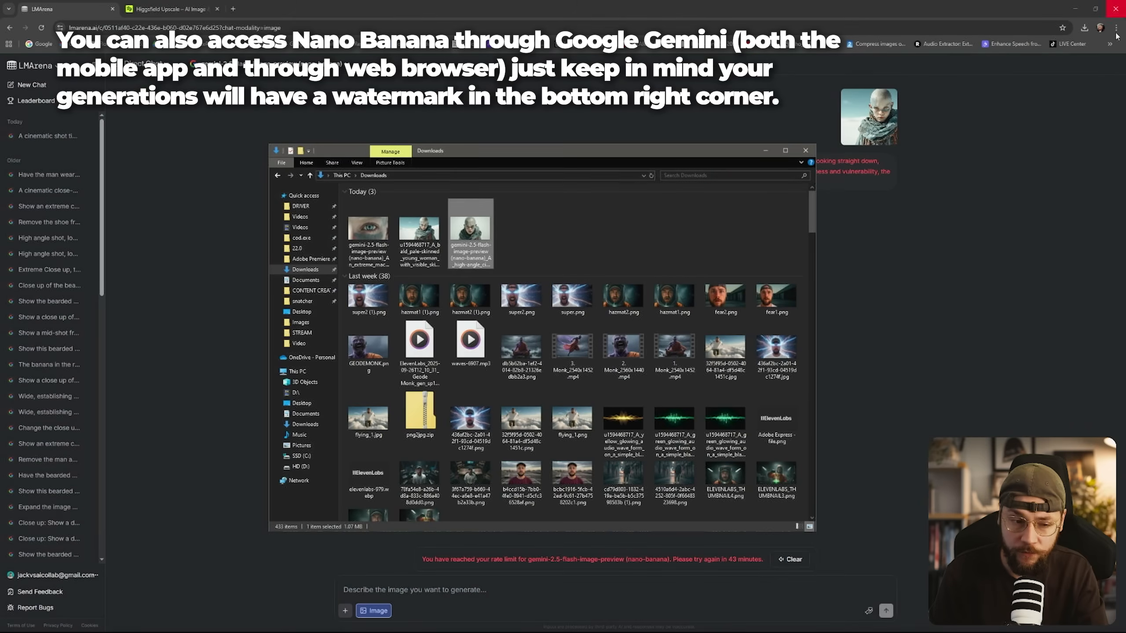
pyautogui.doubleClick(368, 233)
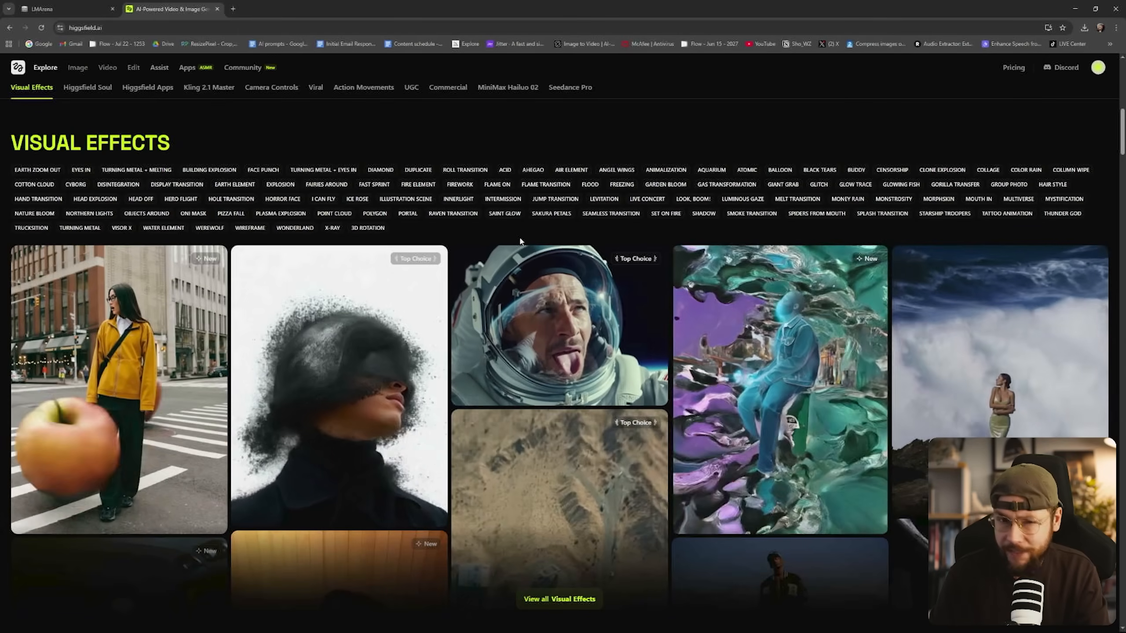
# - Open Higgsfield's Nano Banana image generator and attach the bald character's portrait from the Downloads folder as the reference image
pyautogui.moveTo(78, 70)
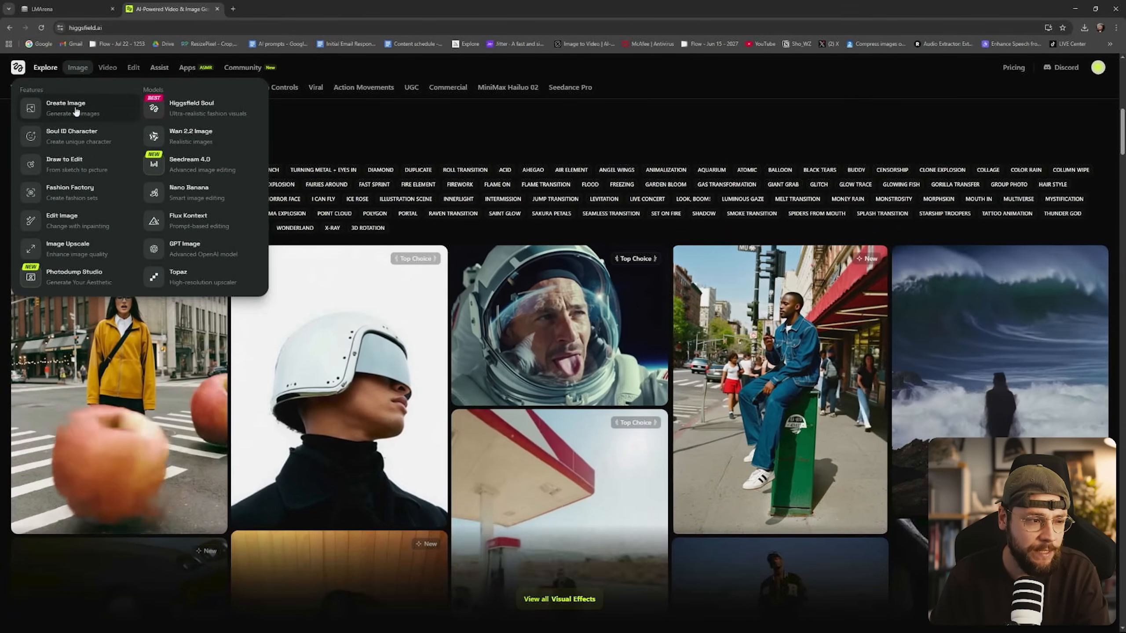
pyautogui.click(191, 105)
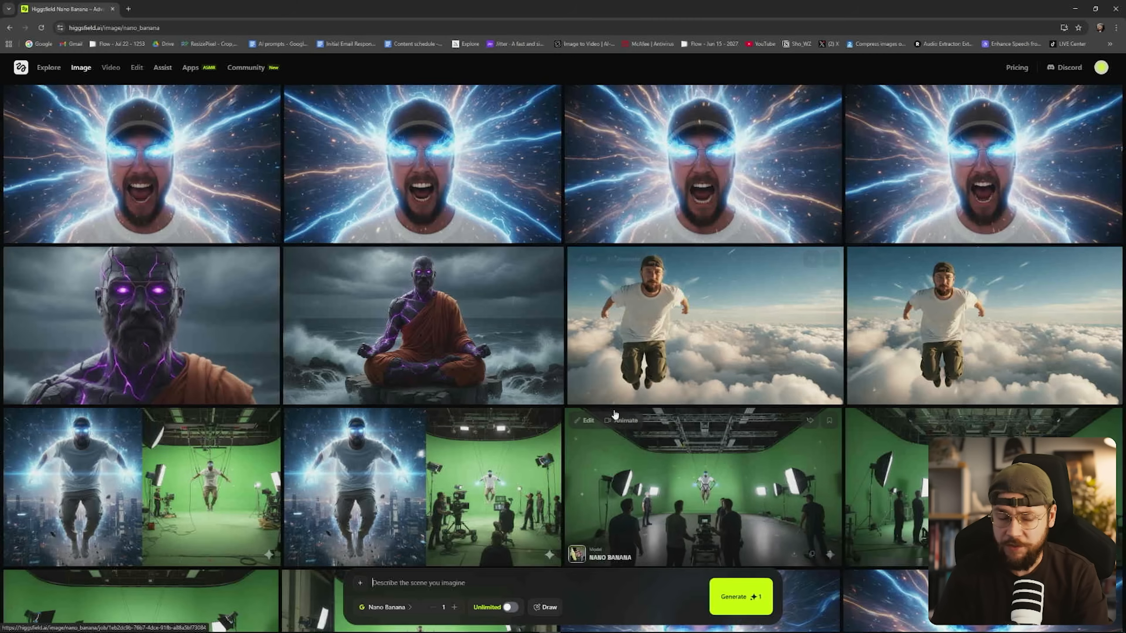
pyautogui.click(360, 584)
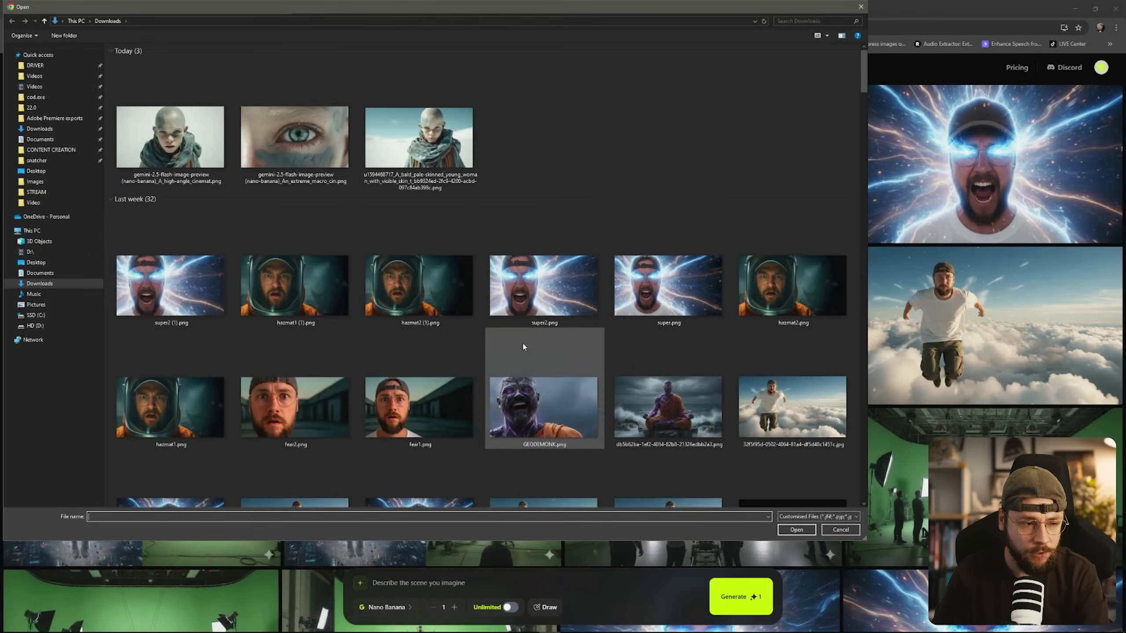
pyautogui.click(418, 133)
pyautogui.click(796, 529)
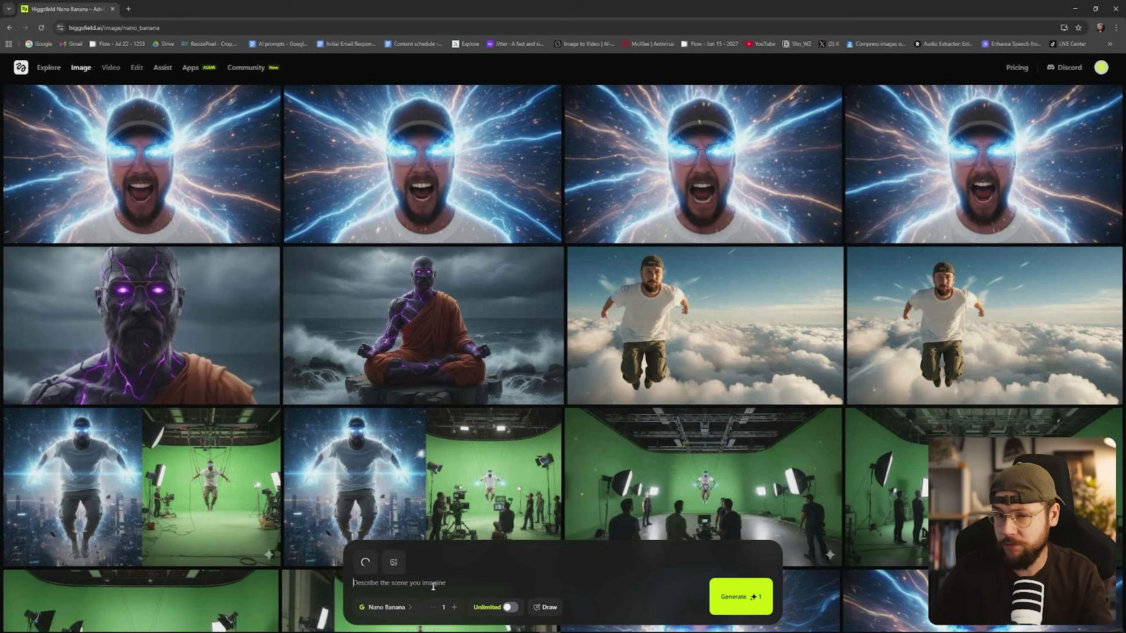
# - Enable Unlimited for Nano Banana and generate two dramatic shots looking up at the character from below, appearing powerful, intimidating, or heroic
pyautogui.click(386, 607)
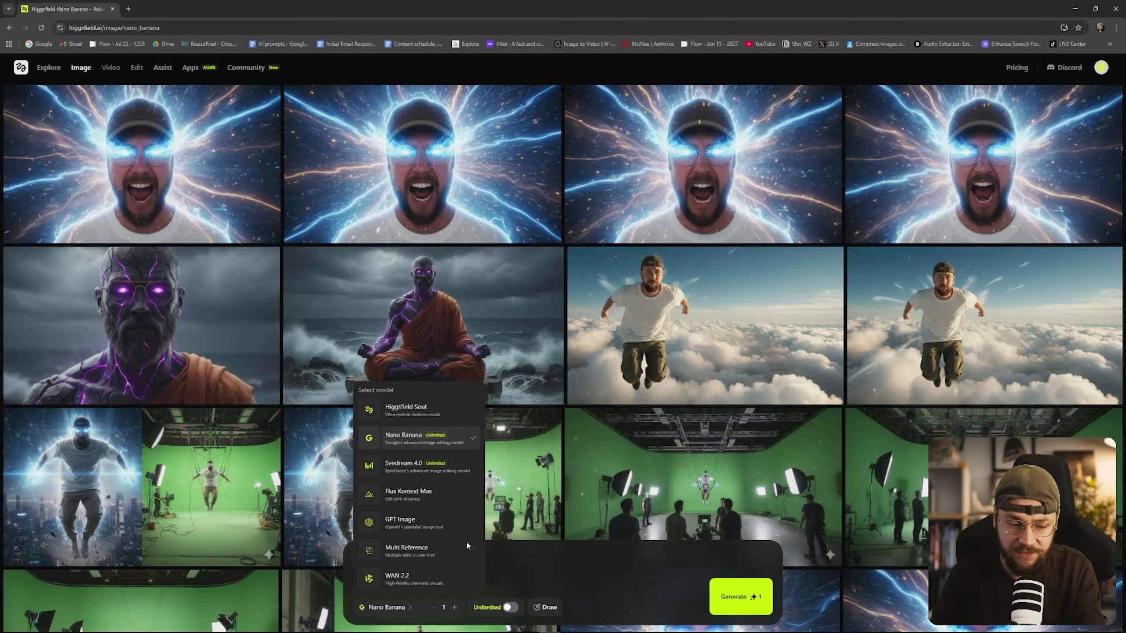
pyautogui.click(512, 610)
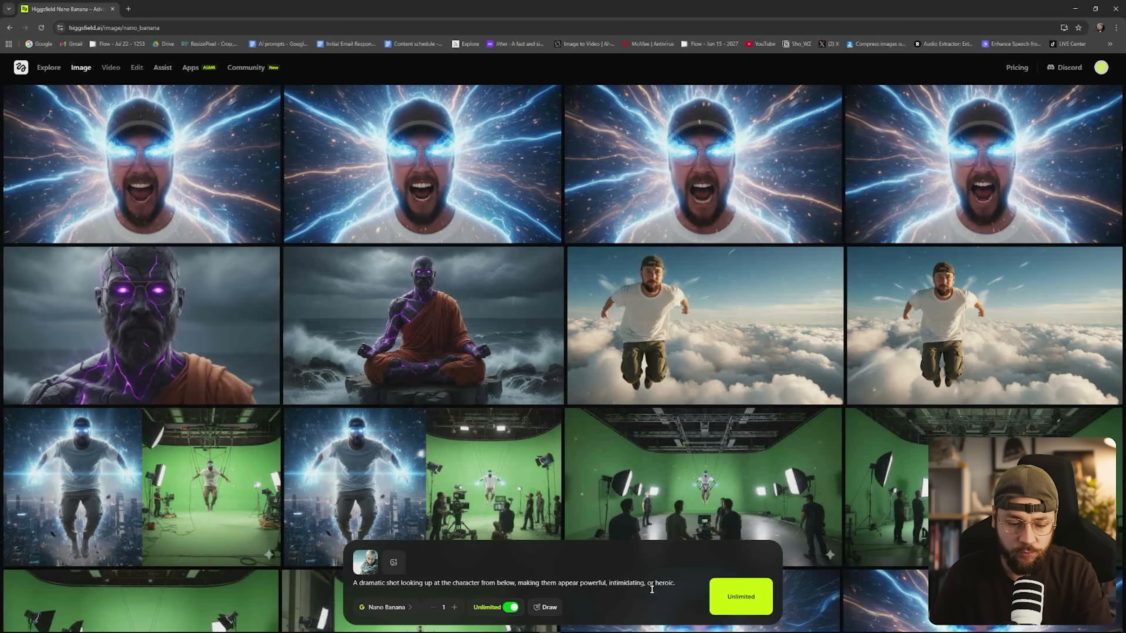
pyautogui.click(728, 605)
pyautogui.click(728, 605)
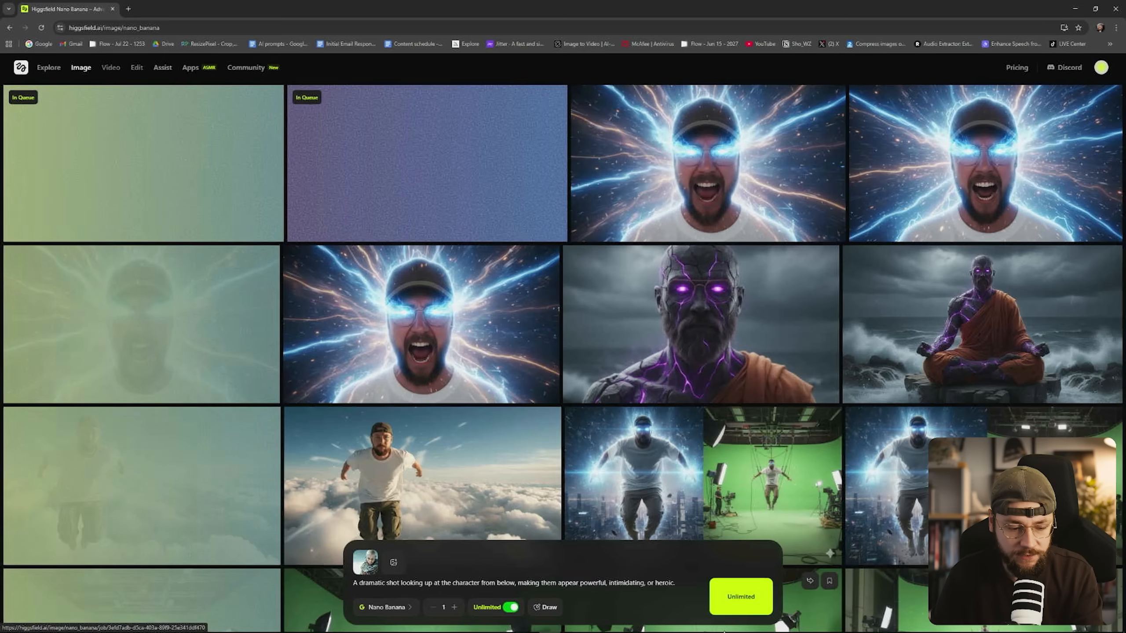
# - Switch the model to Seedream 4.0, enable Unlimited, and generate the same low-angle shot twice
pyautogui.click(385, 607)
pyautogui.click(399, 471)
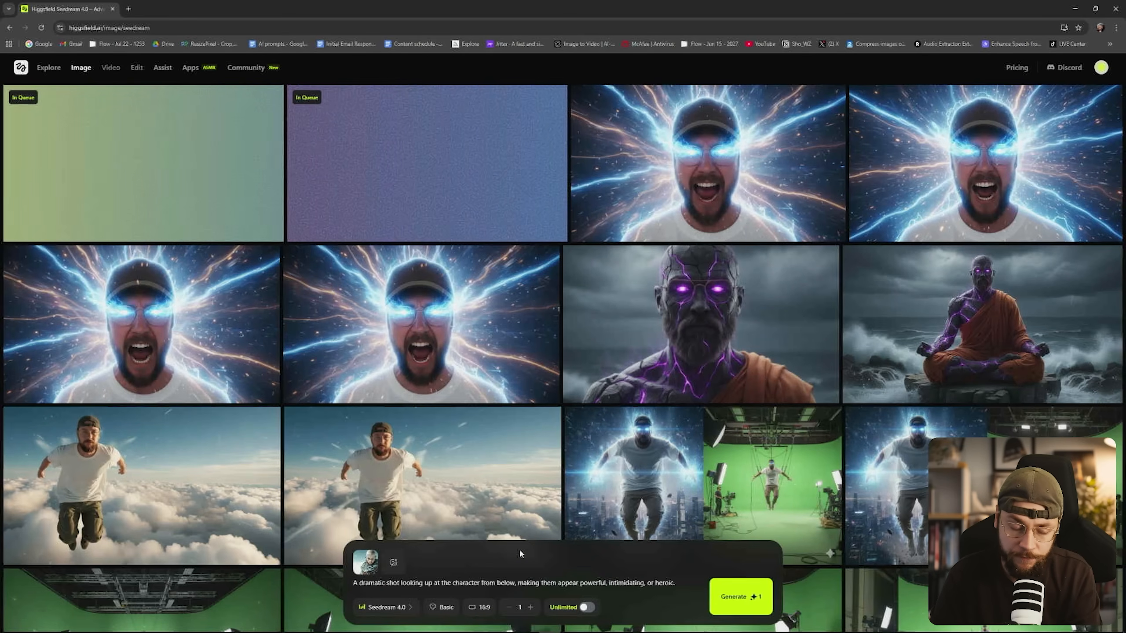
pyautogui.click(586, 607)
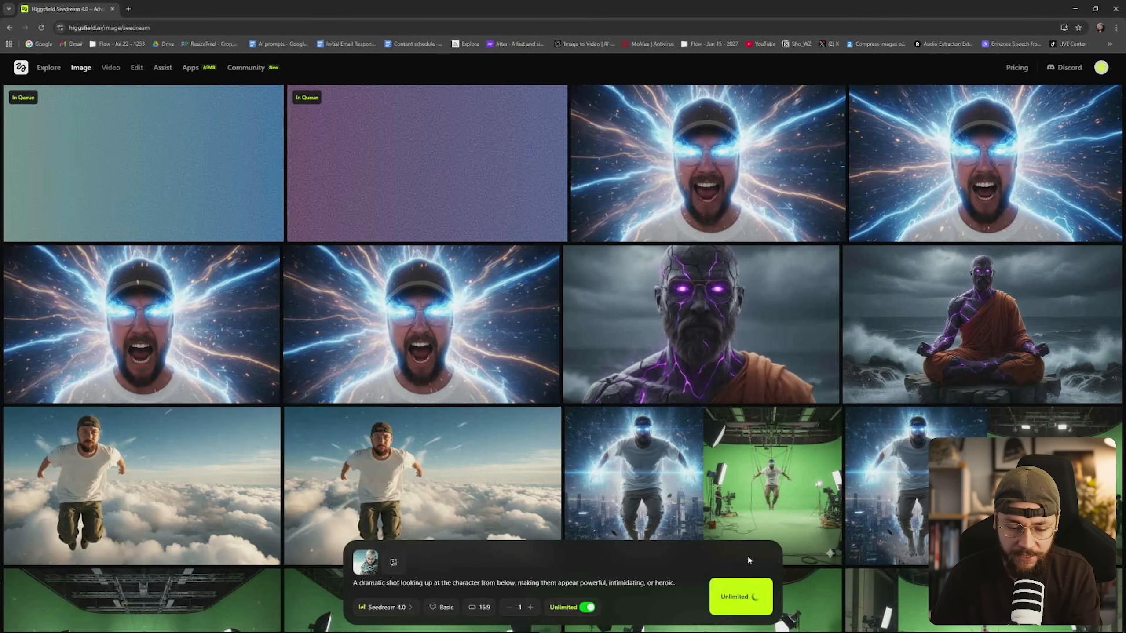
pyautogui.click(749, 601)
pyautogui.click(752, 605)
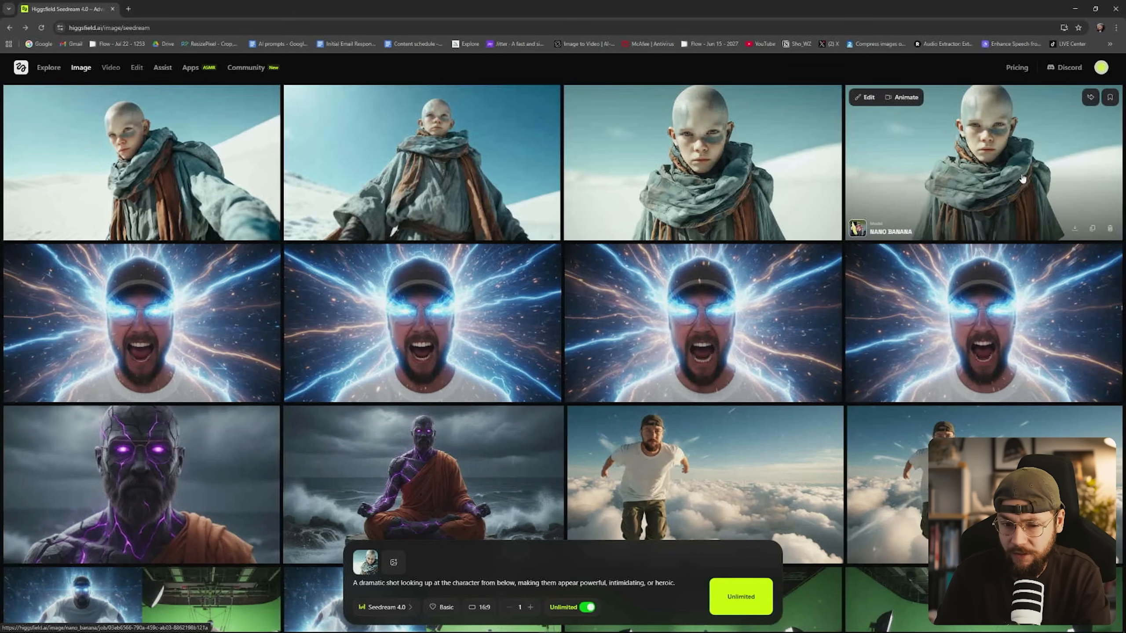
# - View a Nano Banana low-angle result enlarged, close it, and open the wide-robed Seedream version for comparison
pyautogui.click(983, 186)
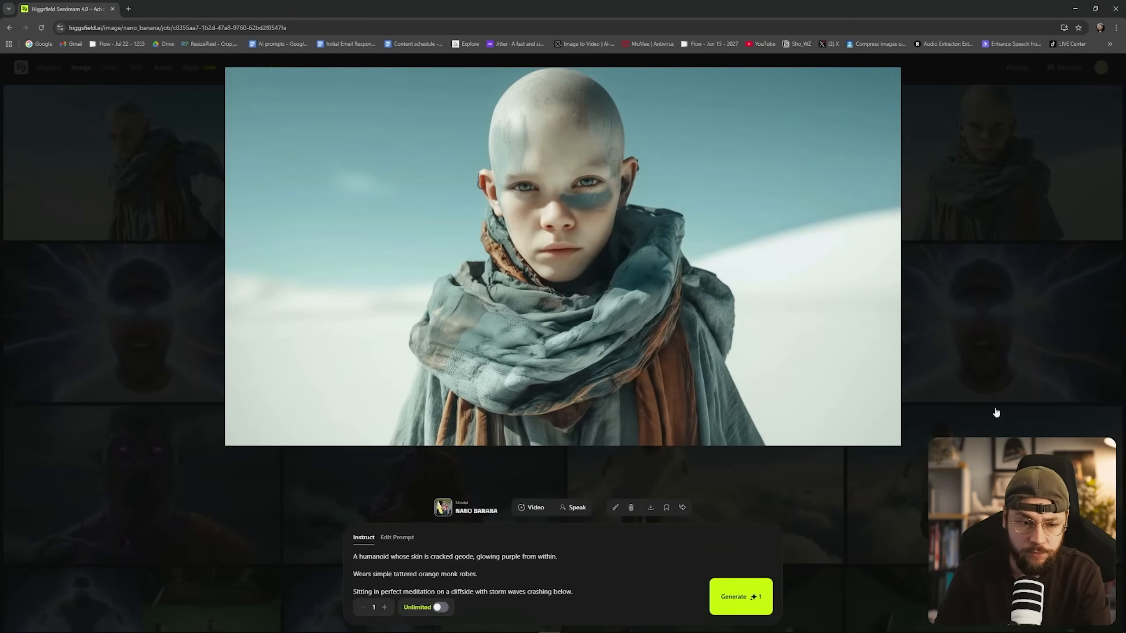
pyautogui.click(1008, 406)
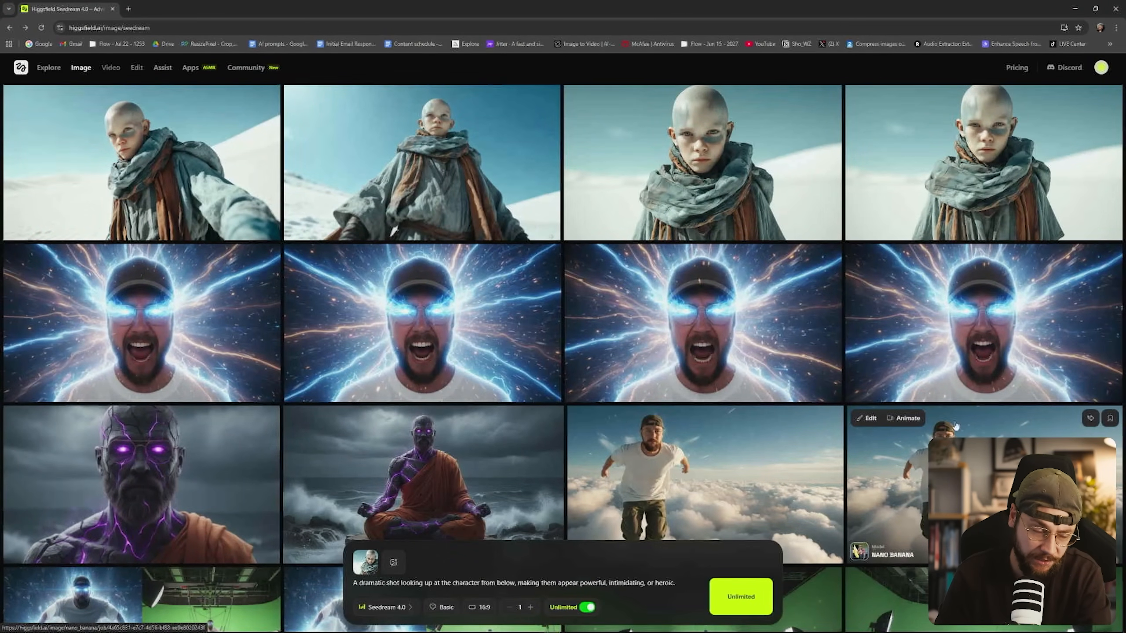
pyautogui.click(443, 195)
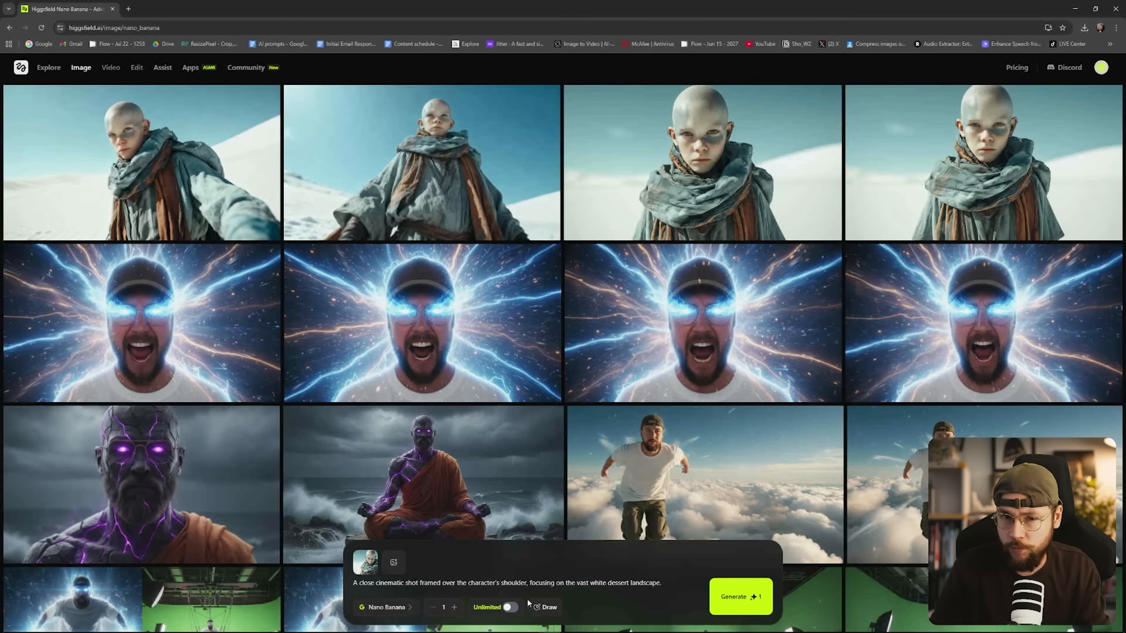
# - Generate two close cinematic over-the-shoulder shots focusing on the vast white desert landscape with Nano Banana in Unlimited mode
pyautogui.click(514, 607)
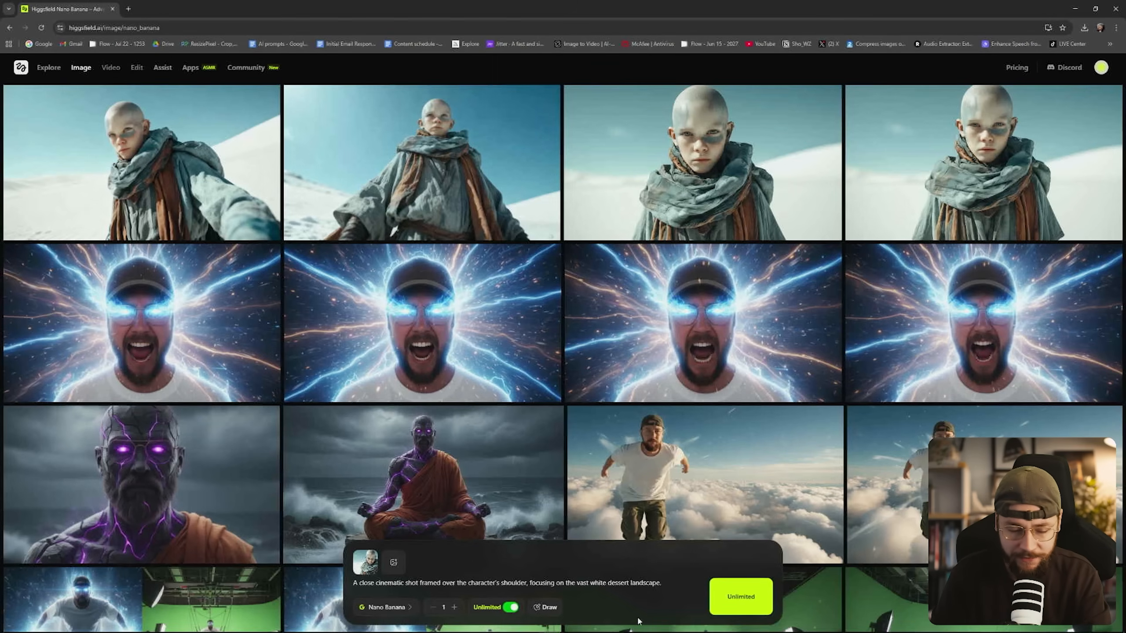
pyautogui.click(737, 589)
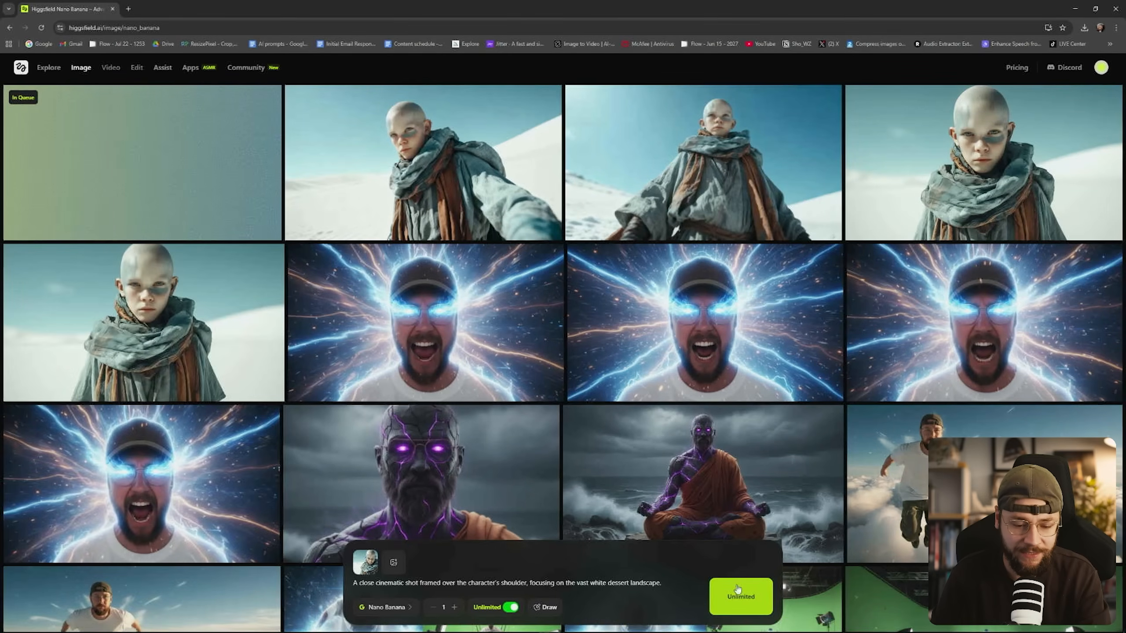
pyautogui.click(738, 590)
# - Generate the over-the-shoulder desert shot twice with Seedream 4.0, using the same prompt
pyautogui.click(385, 607)
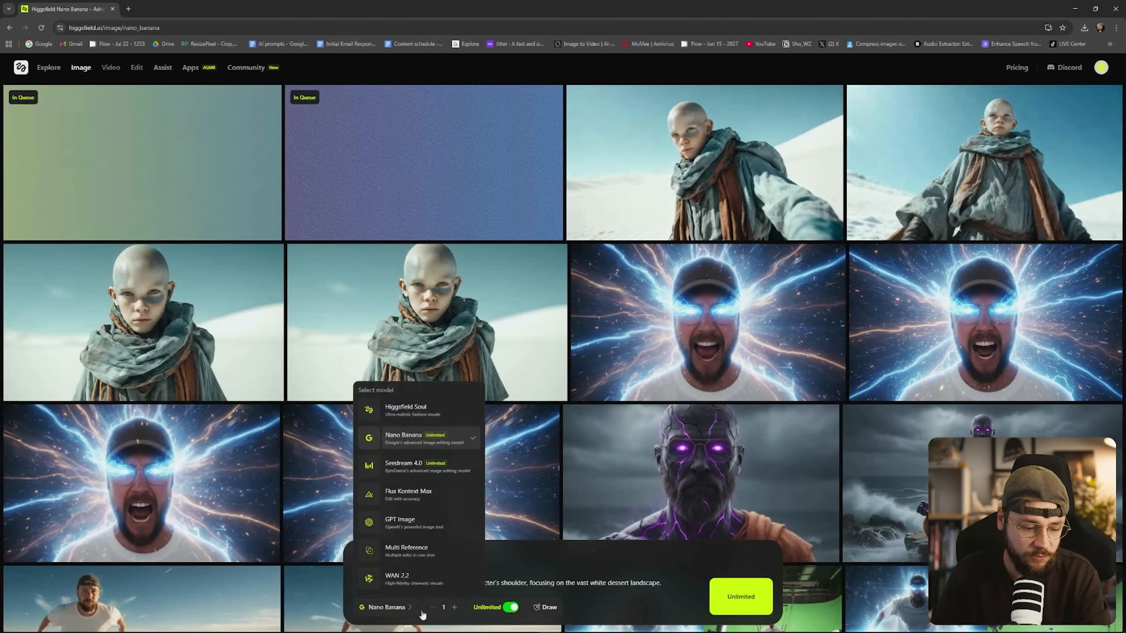
pyautogui.click(414, 472)
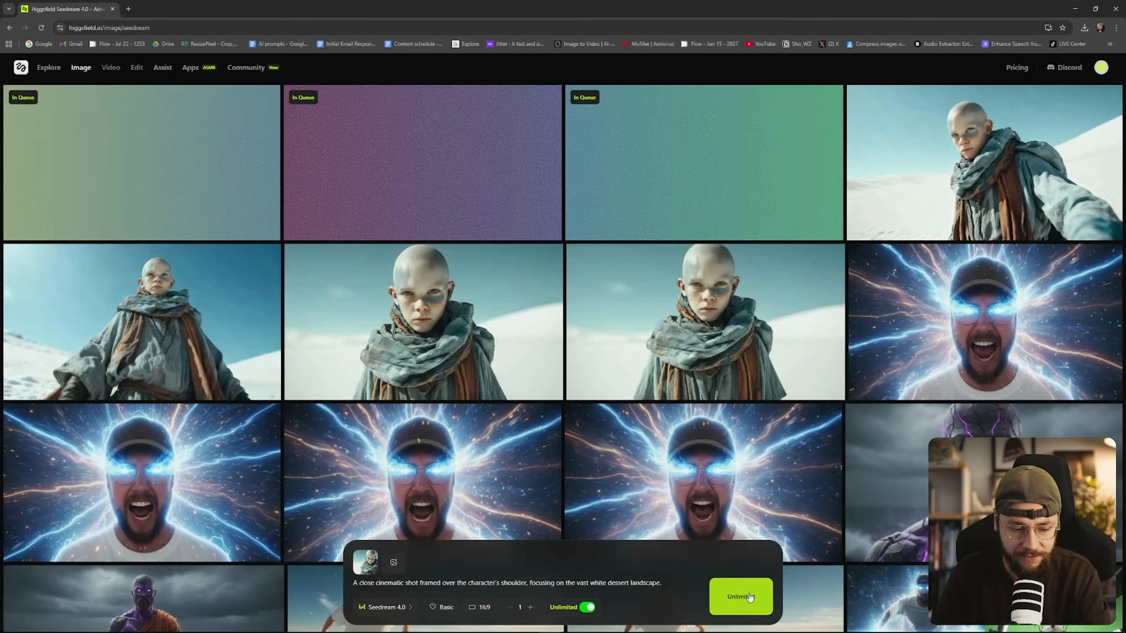
pyautogui.click(739, 596)
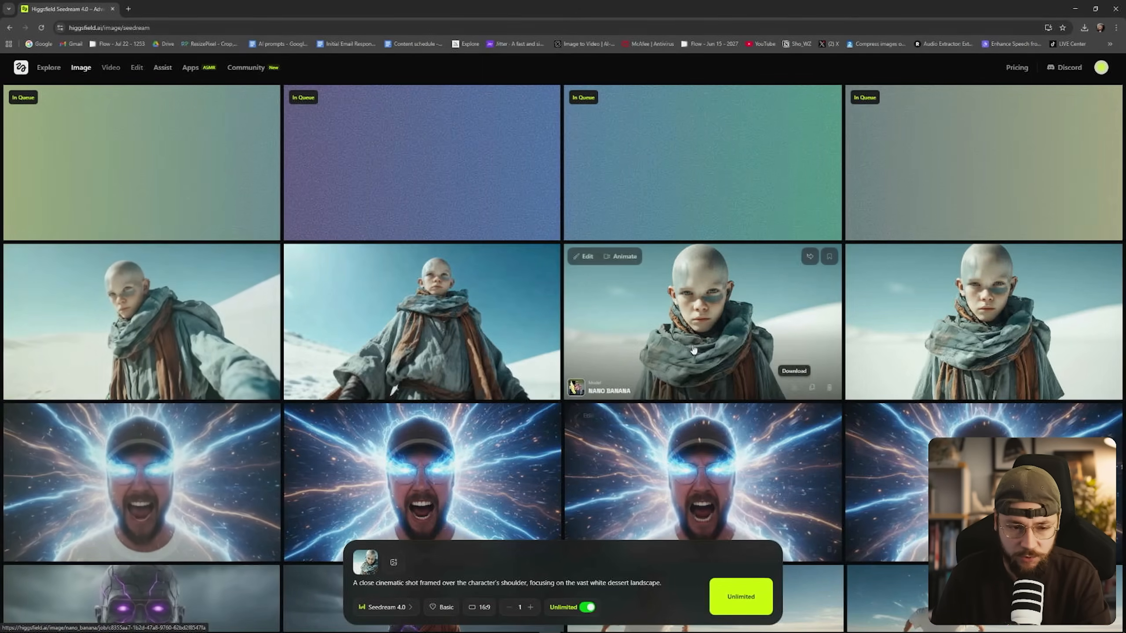
# - View the Nano Banana over-the-shoulder shot with the character looking across the desert enlarged, and download it
pyautogui.moveTo(904, 416)
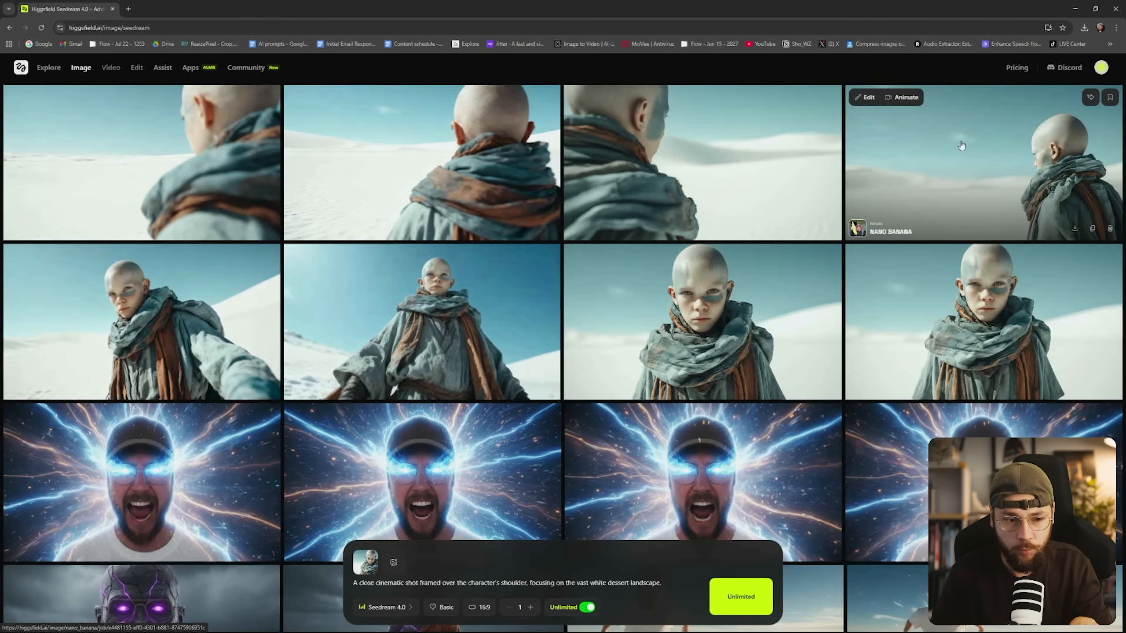
pyautogui.click(1018, 194)
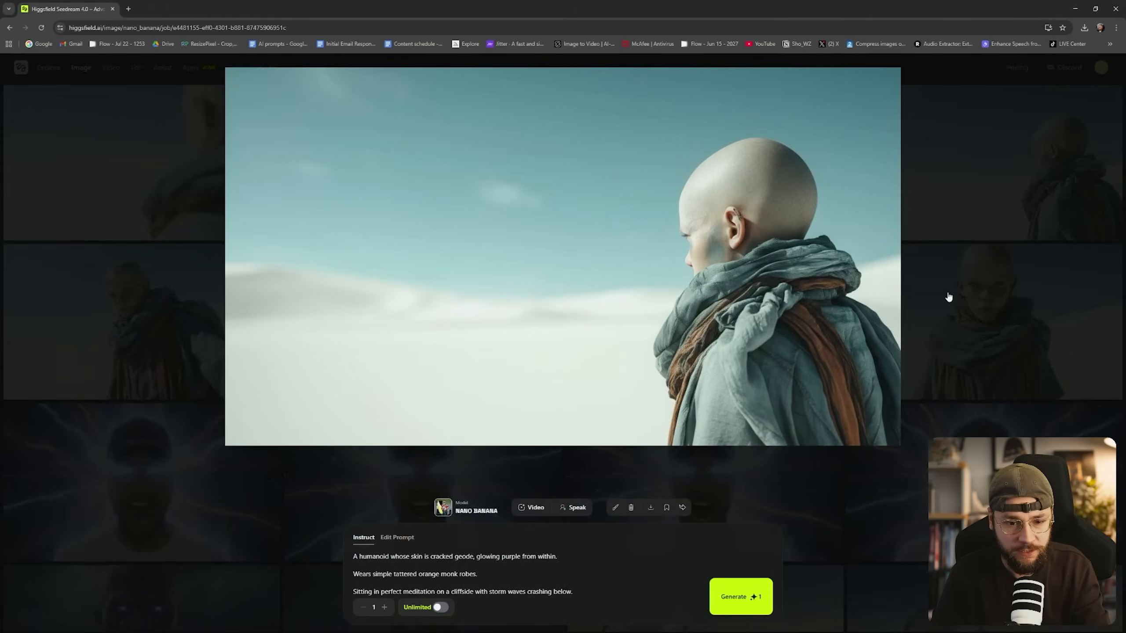
pyautogui.click(1017, 351)
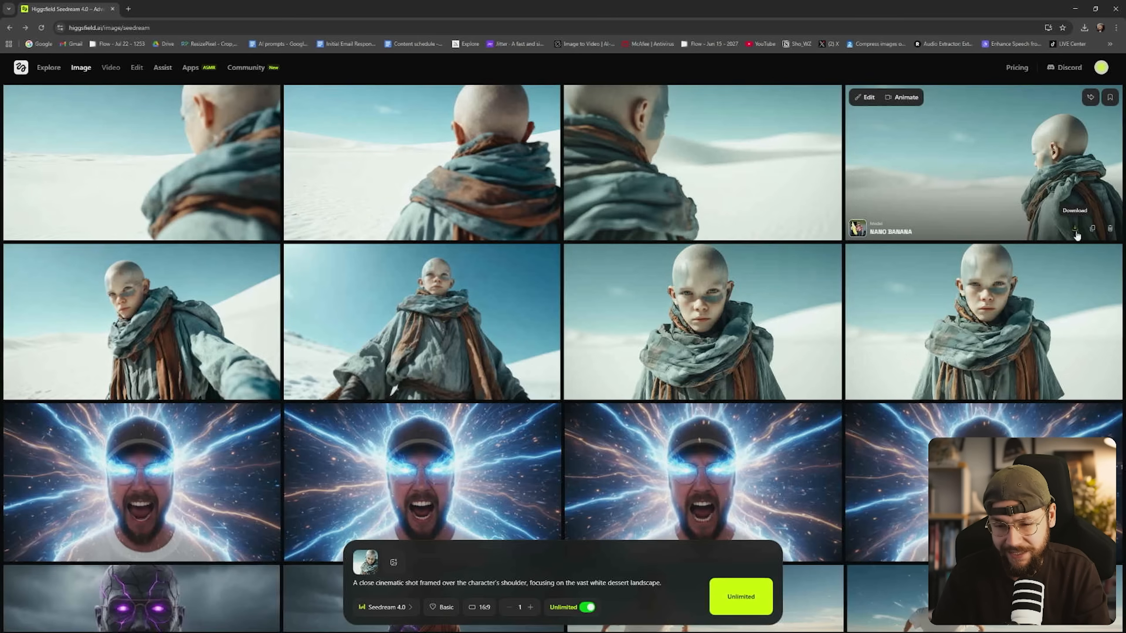
pyautogui.click(1075, 231)
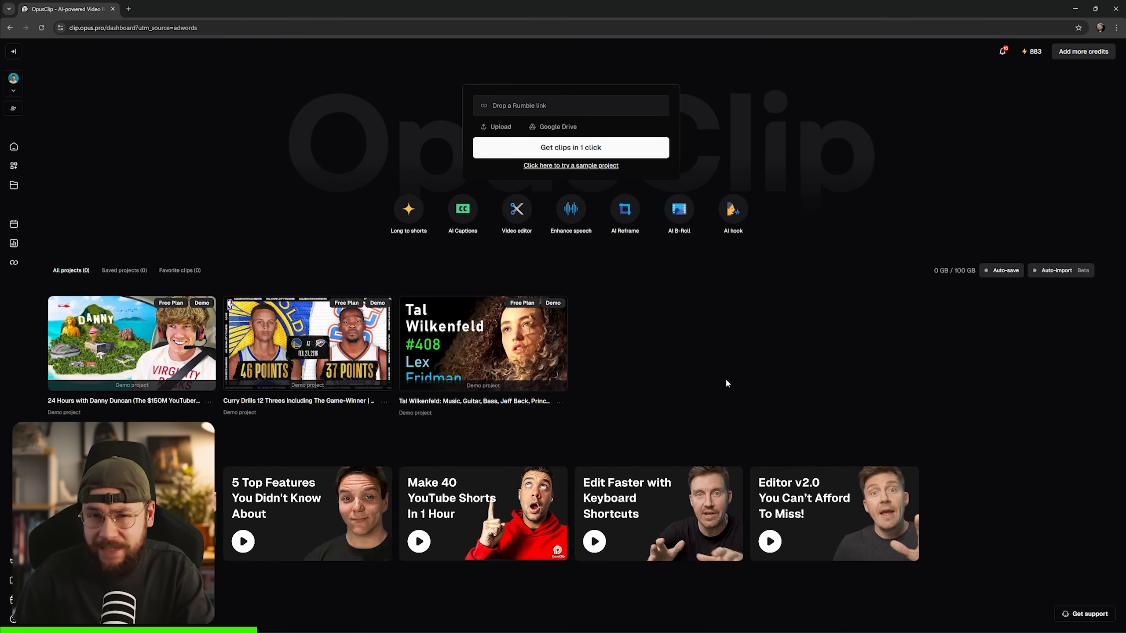
pyautogui.click(503, 101)
pyautogui.write('https://youtu.be/ogU3Di7rvnc')
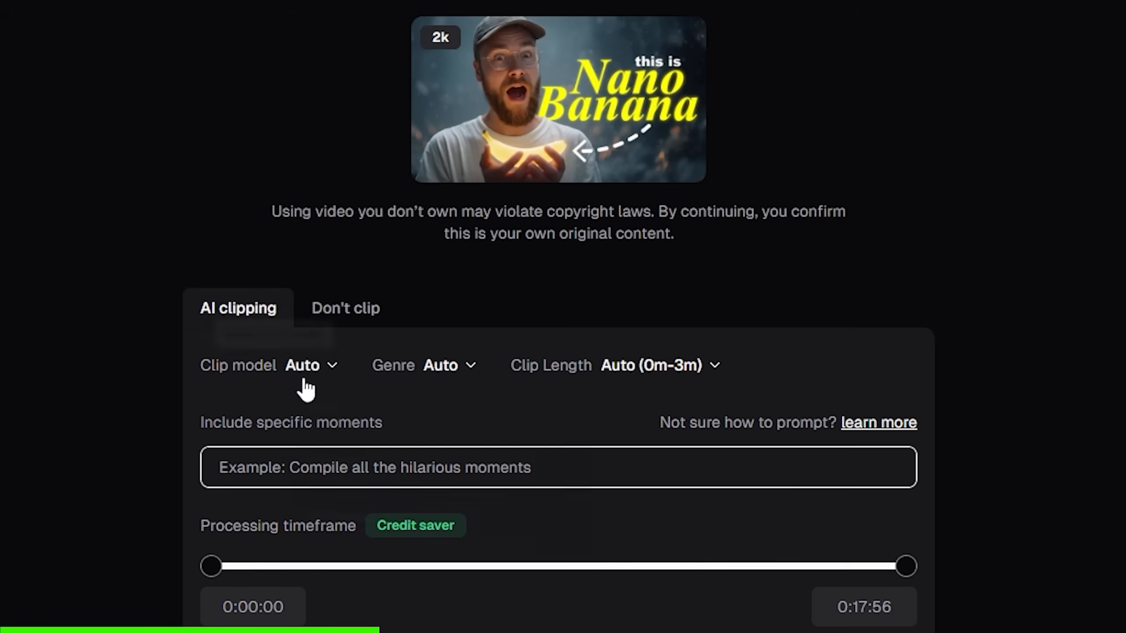
pyautogui.click(458, 338)
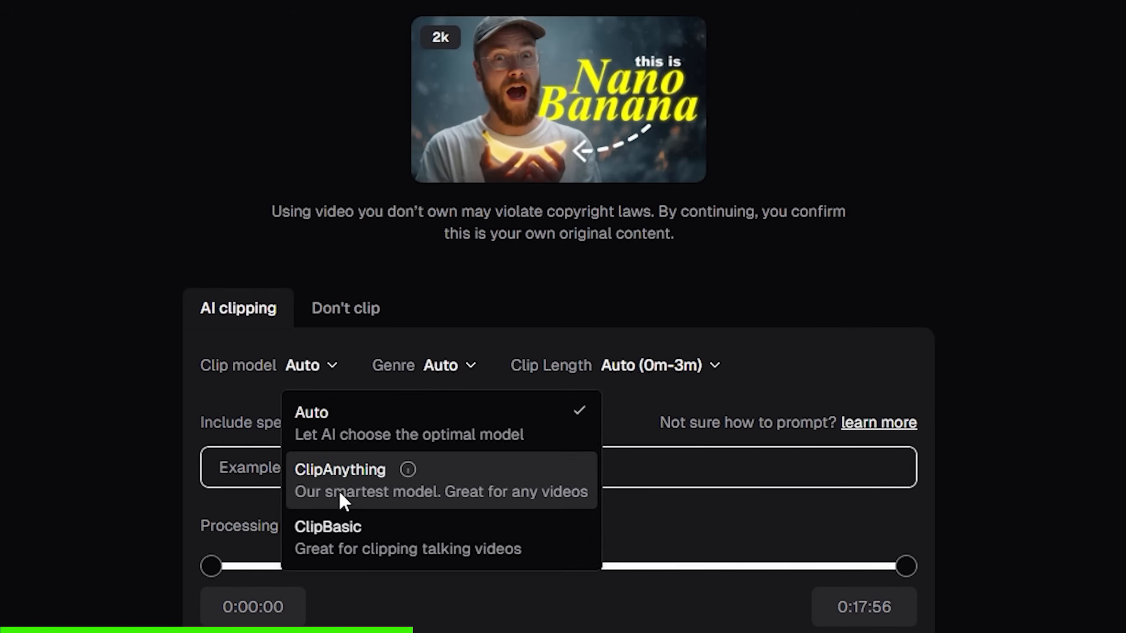
pyautogui.click(466, 488)
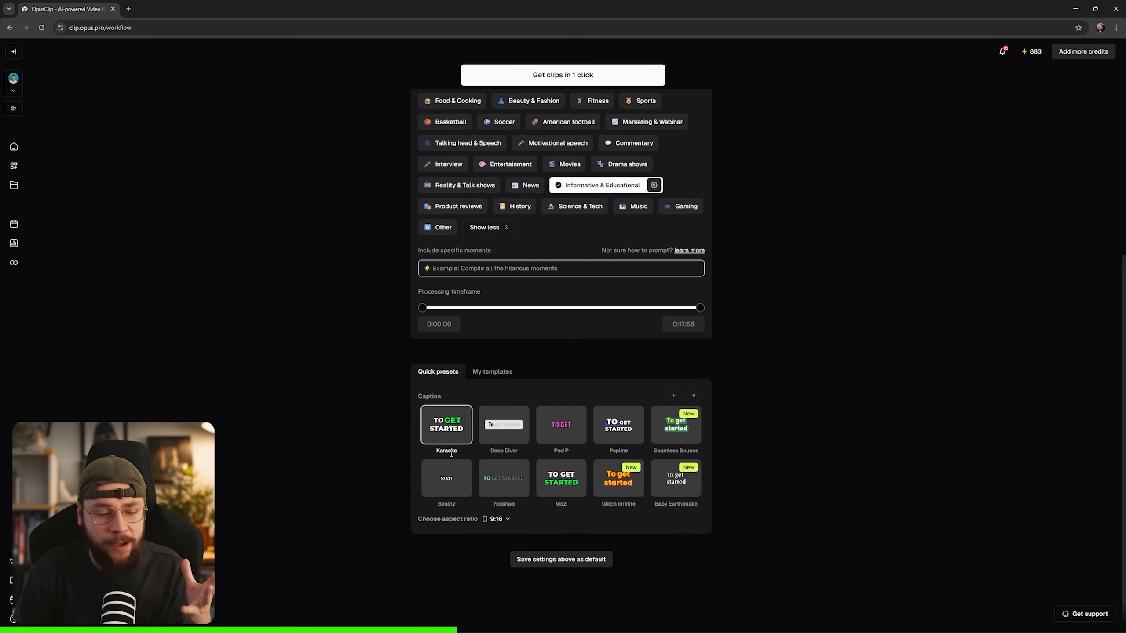
pyautogui.click(506, 520)
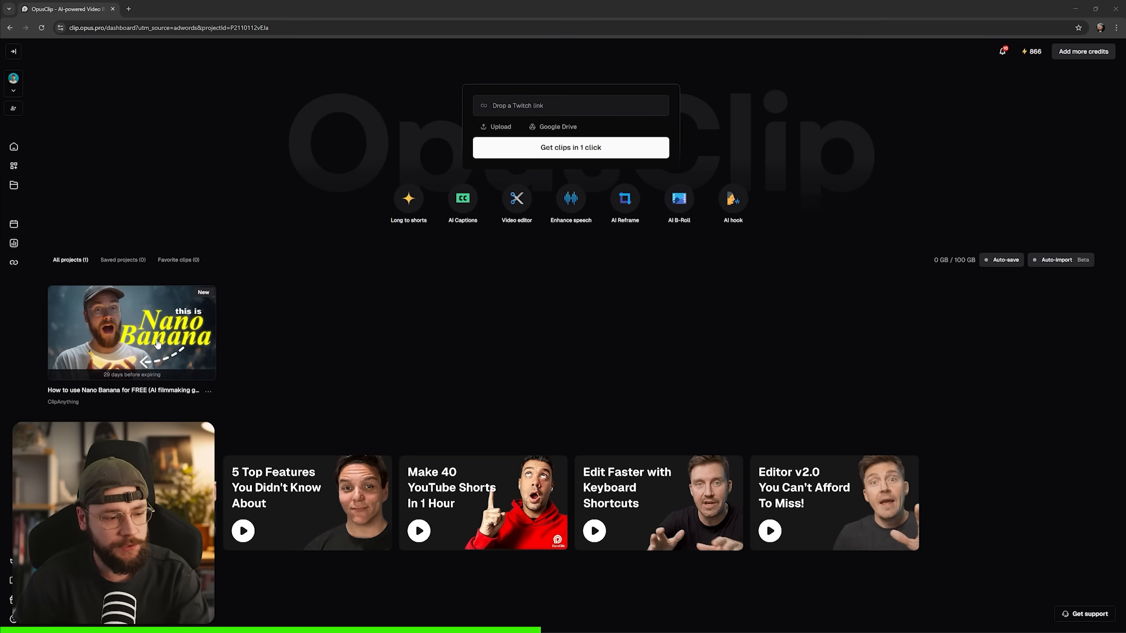
# - Open the Nano Banana project's top-ranked clip in the editor and add auto-generated AI B-roll to it
pyautogui.click(125, 326)
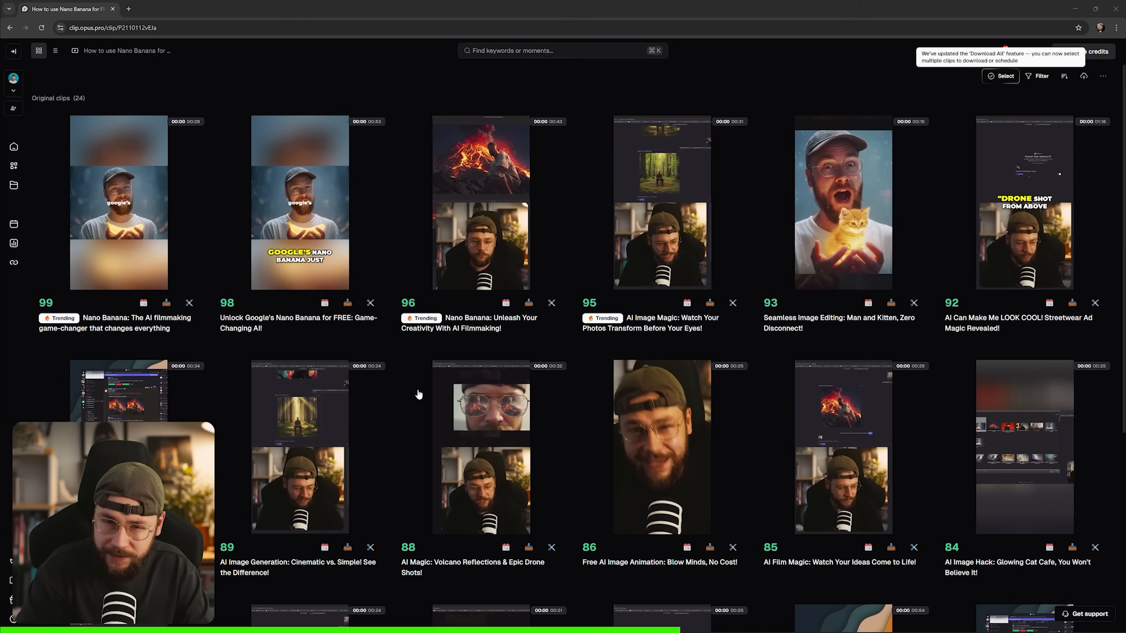
pyautogui.click(120, 255)
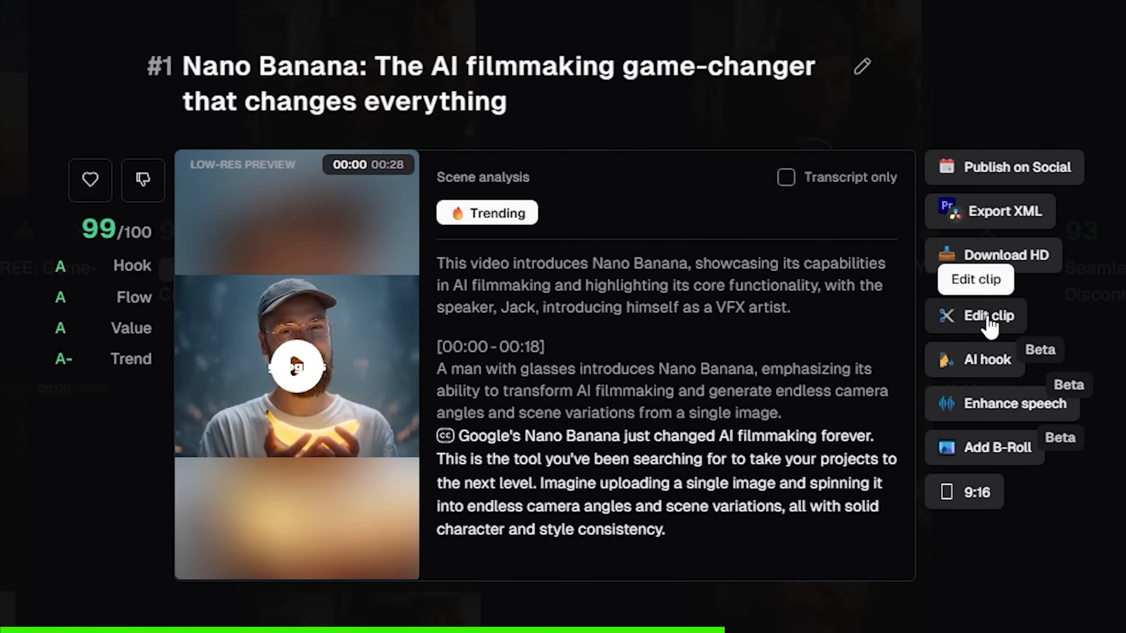
pyautogui.click(743, 340)
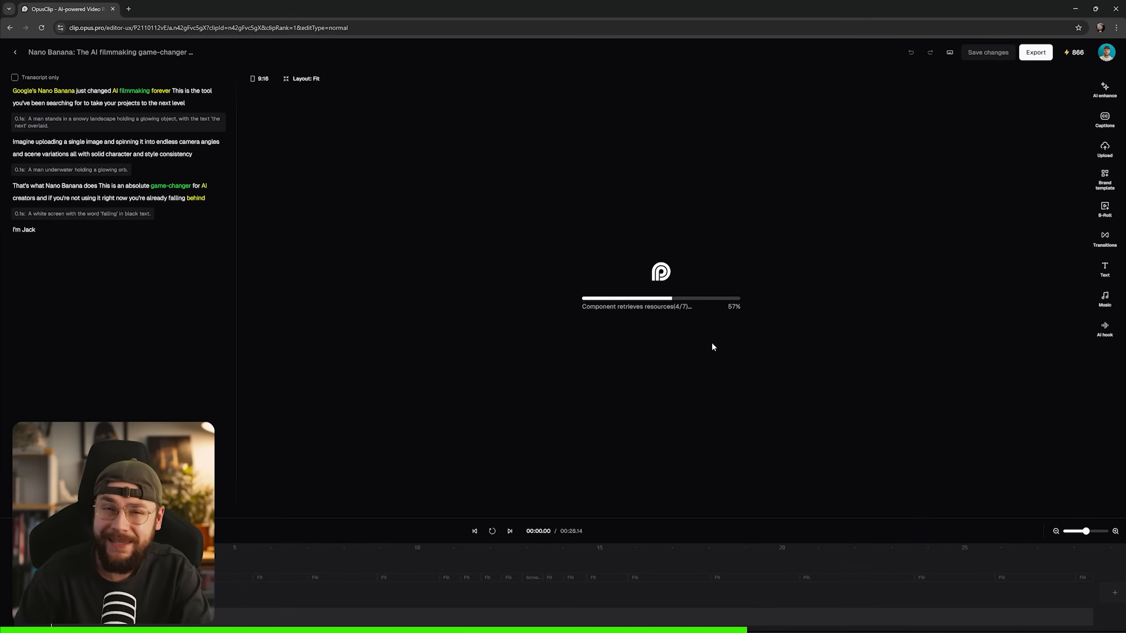
pyautogui.click(1104, 212)
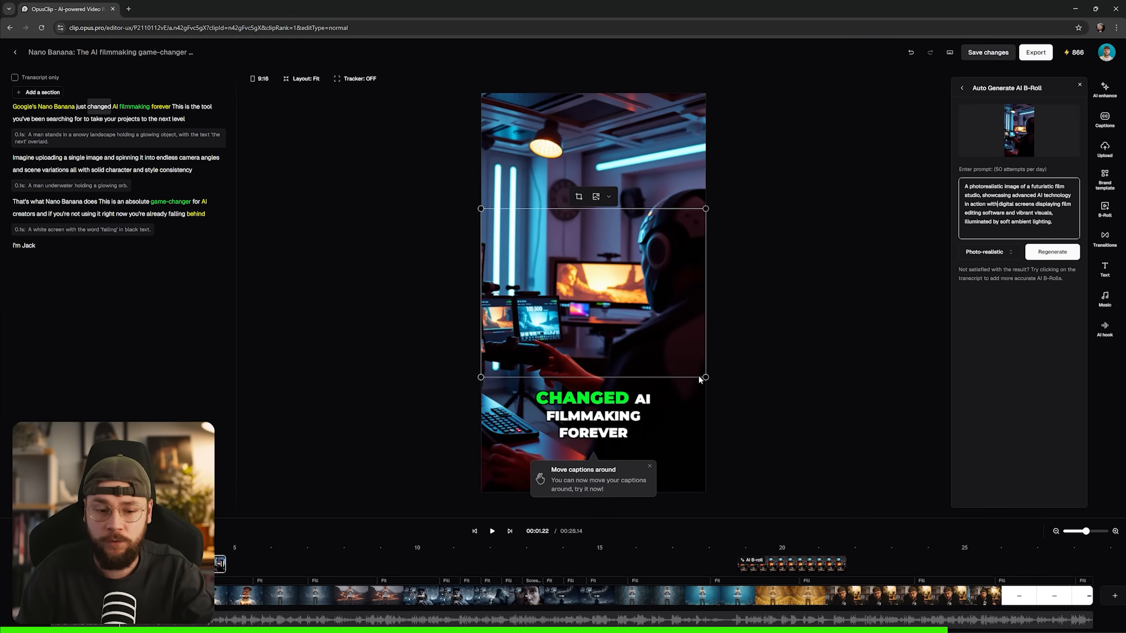
pyautogui.click(554, 555)
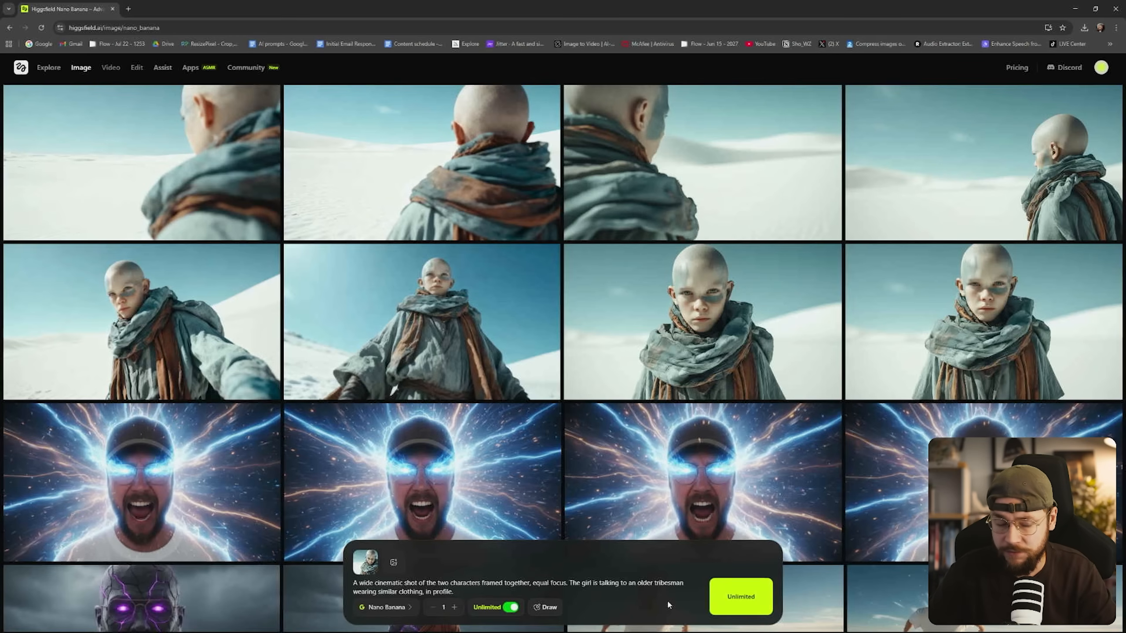
# - Return to Higgsfield and generate two wide cinematic shots of the girl talking to an older tribesman in profile with Nano Banana
pyautogui.click(741, 597)
pyautogui.click(741, 597)
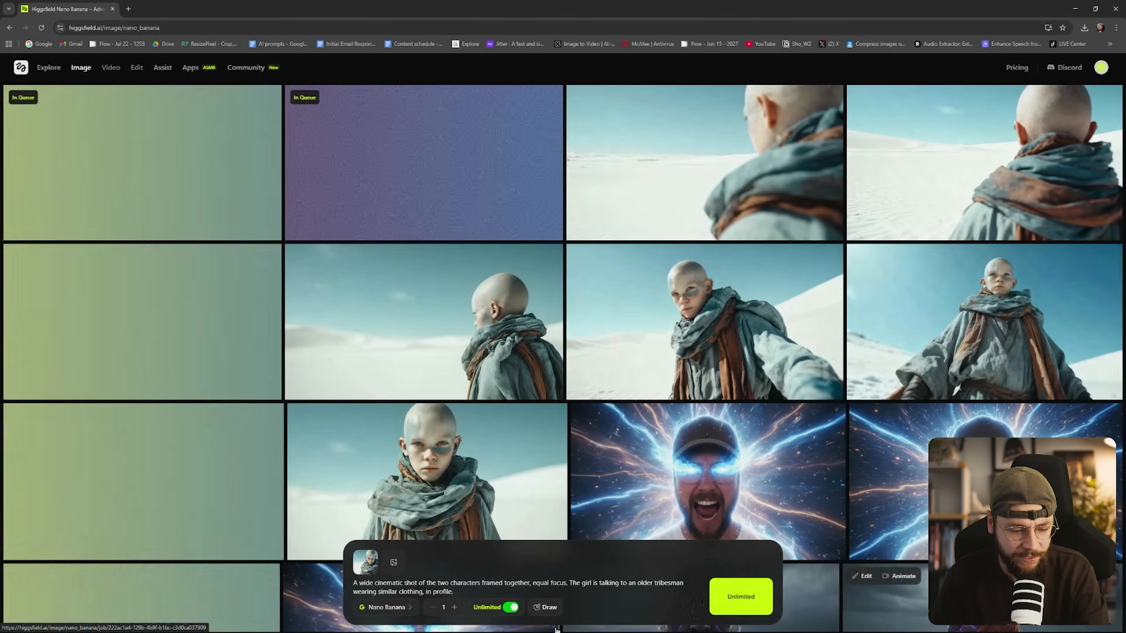
# - Generate the same two-character wide shot with Seedream 4.0, and view the Nano Banana result with the bald tribesman enlarged
pyautogui.click(385, 607)
pyautogui.click(401, 465)
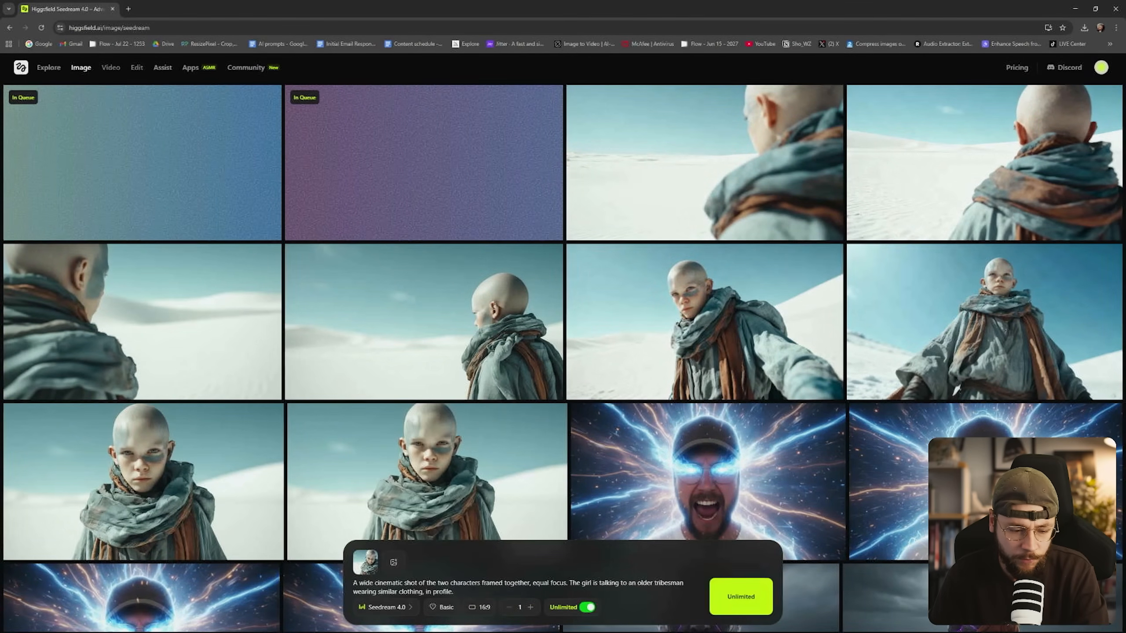
pyautogui.click(743, 598)
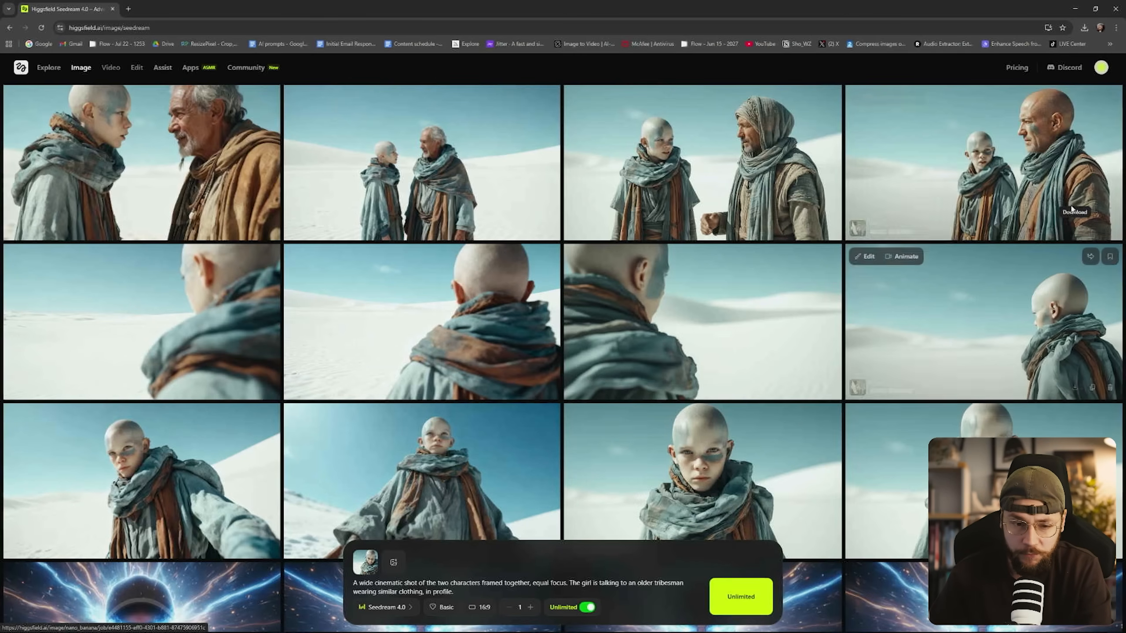
pyautogui.click(1013, 222)
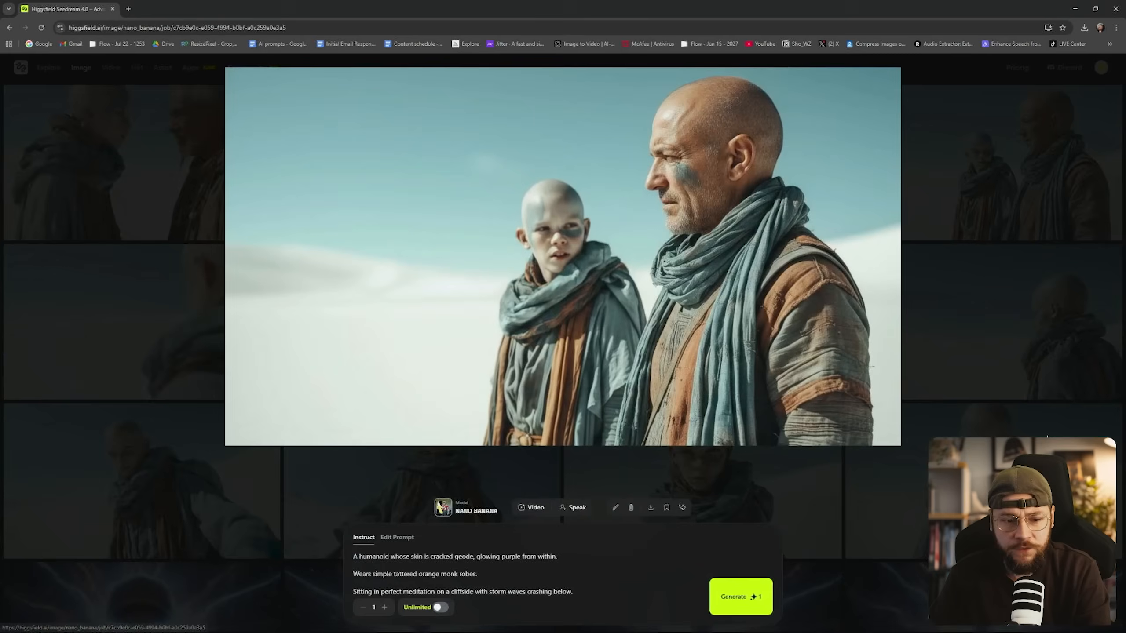
# - Compare the enlarged Seedream 4.0 and Nano Banana two-character shots, and download the Nano Banana one with the bald tribesman
pyautogui.click(1001, 401)
pyautogui.click(703, 177)
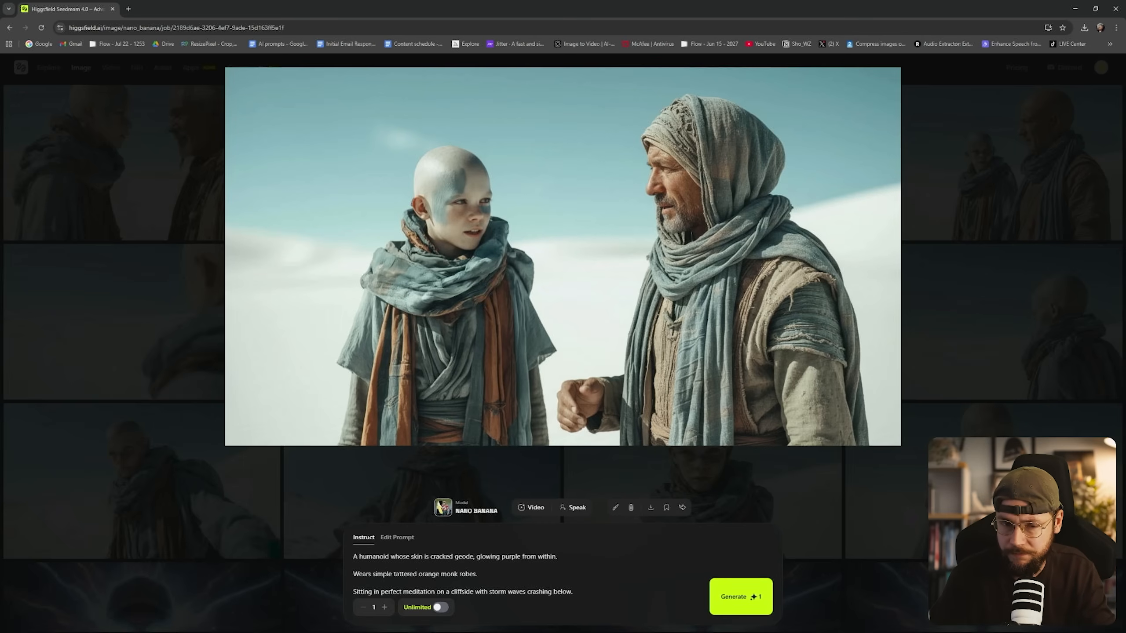
pyautogui.press('Escape')
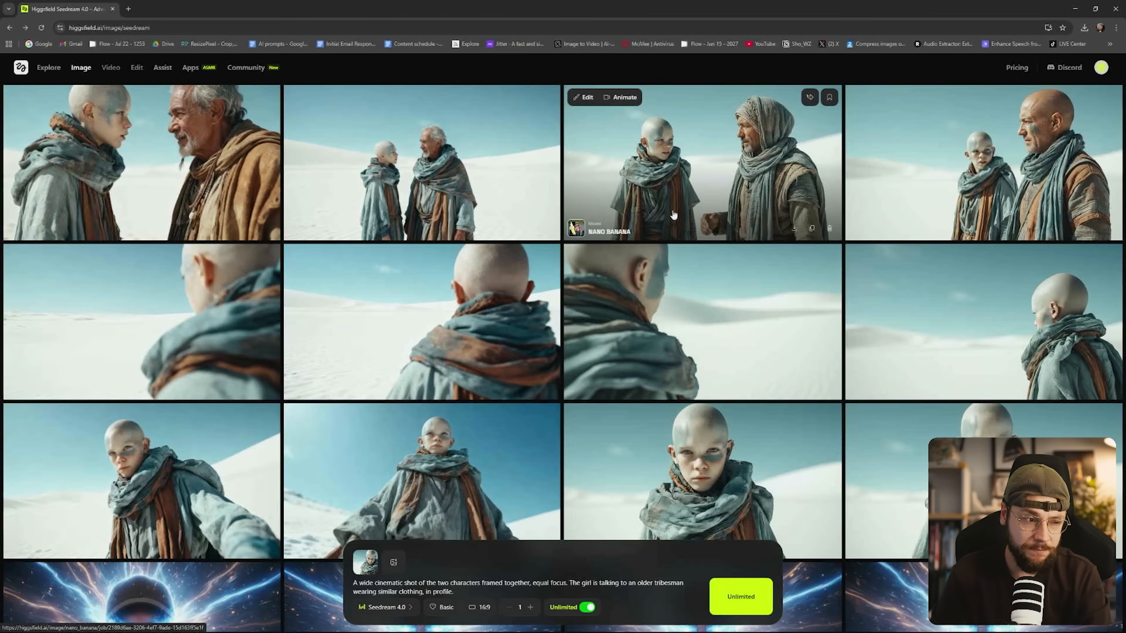
pyautogui.click(480, 190)
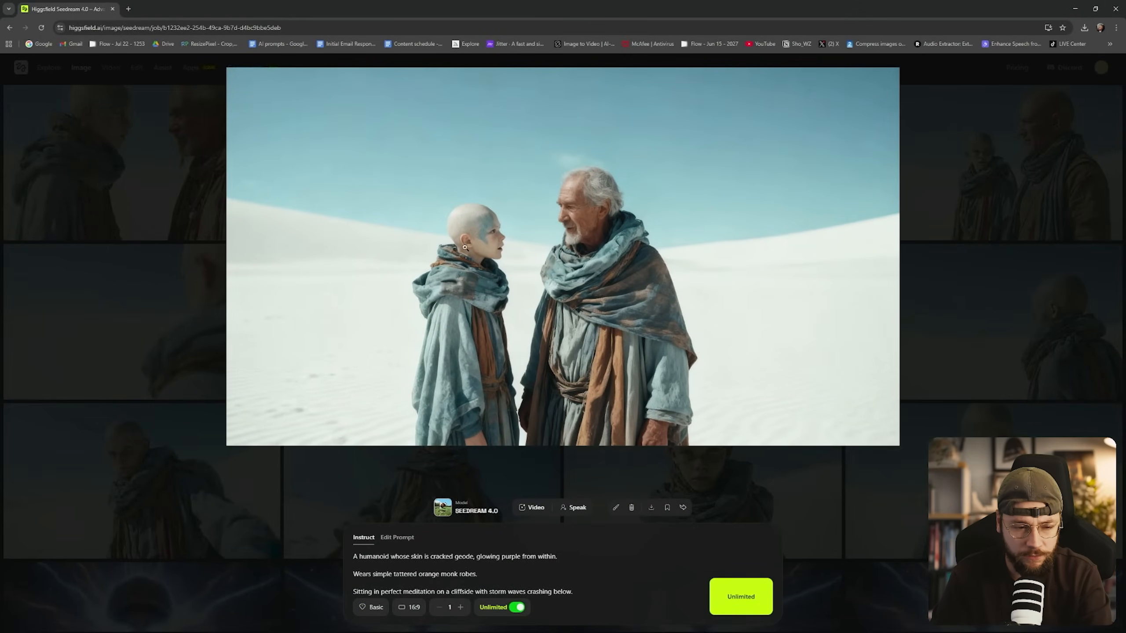
pyautogui.click(131, 249)
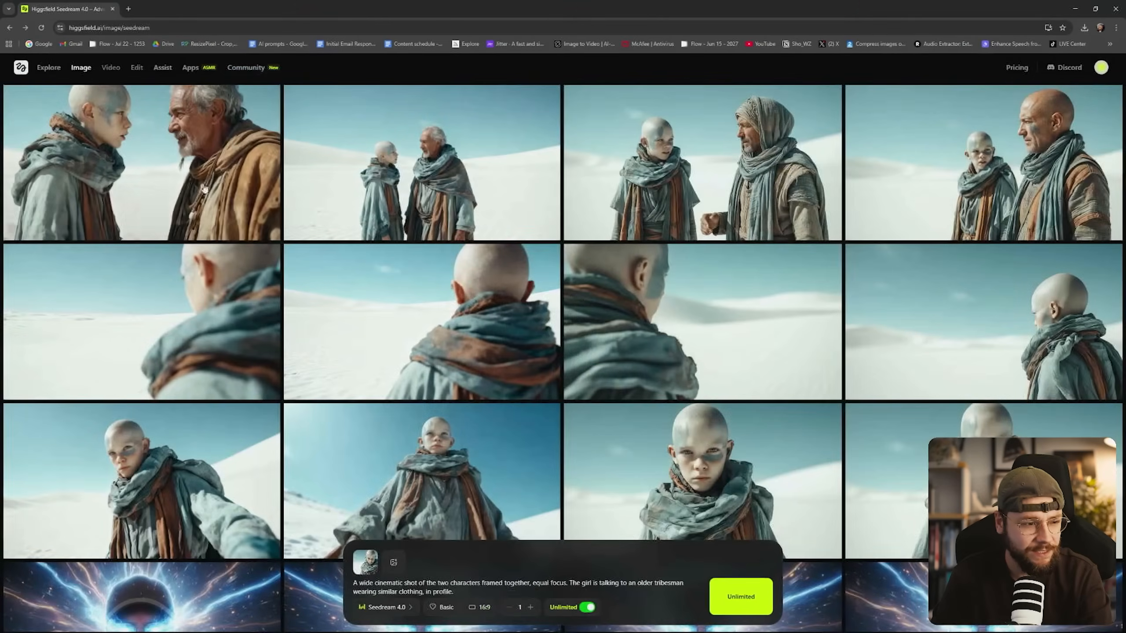
pyautogui.click(186, 179)
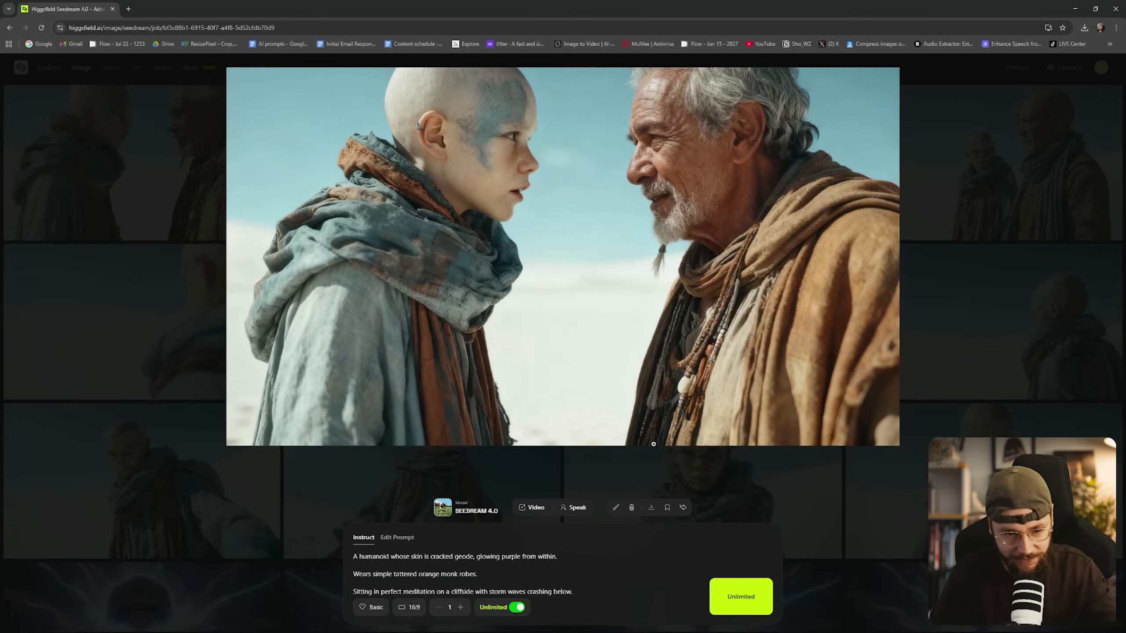
pyautogui.scroll(-1, 653, 444)
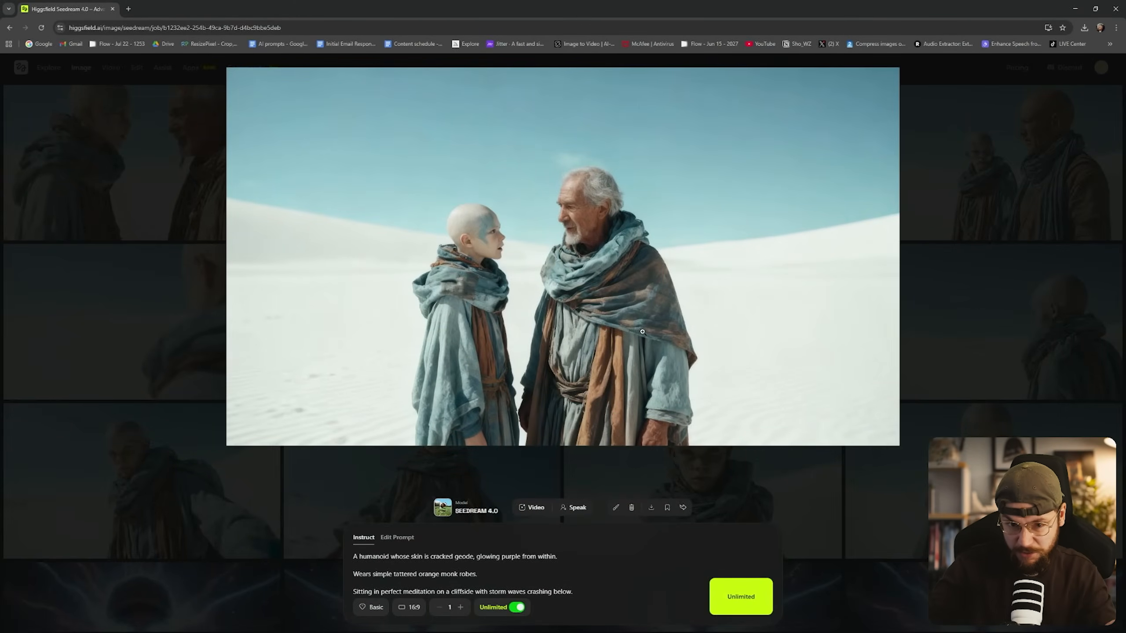
pyautogui.scroll(-1, 992, 206)
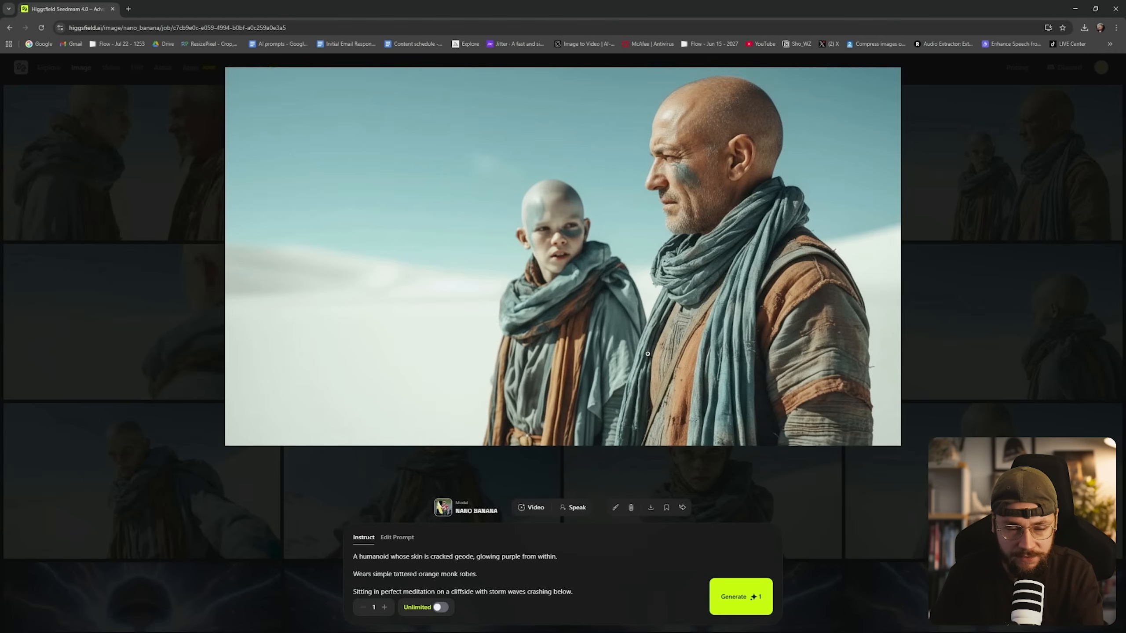
pyautogui.click(999, 282)
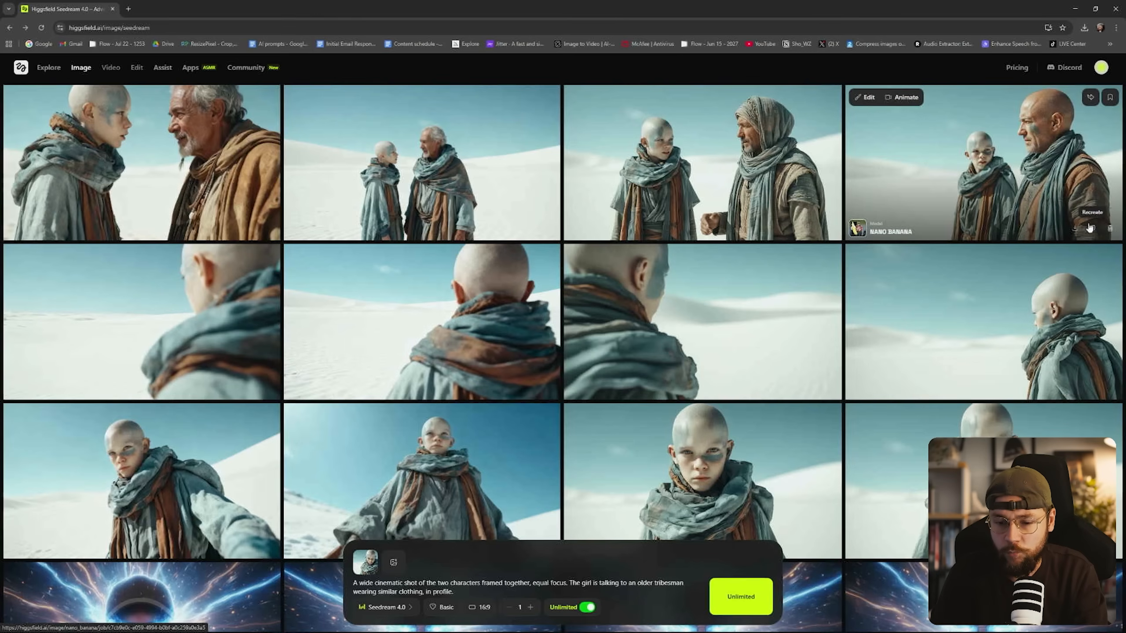
pyautogui.click(1075, 231)
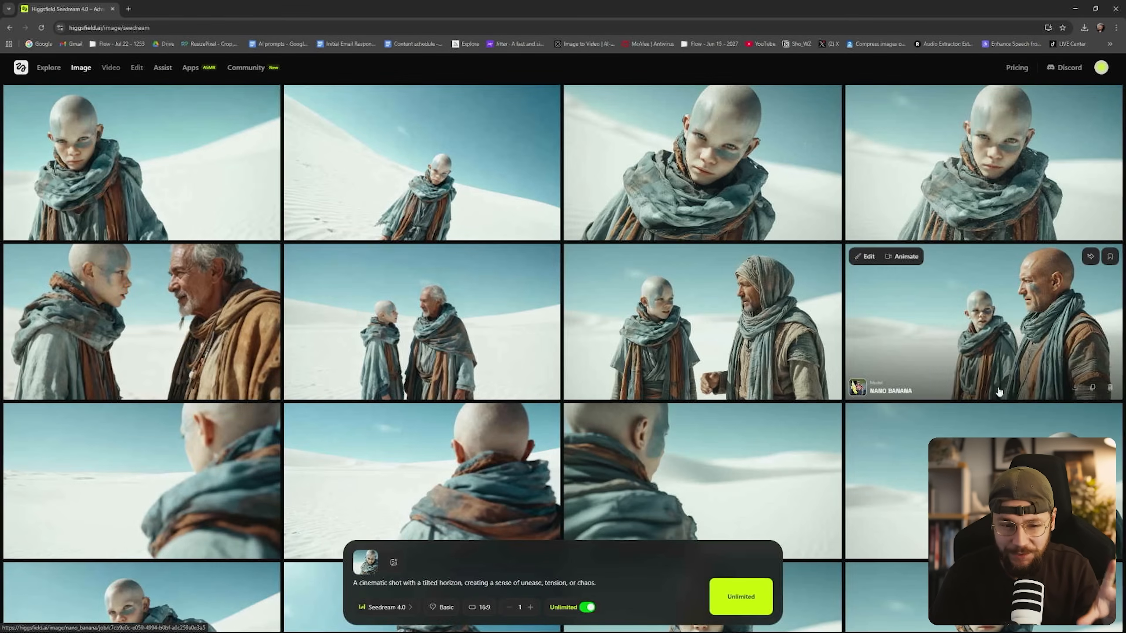
# - View the Nano Banana and Seedream 4.0 tilted-horizon shots enlarged
pyautogui.click(763, 192)
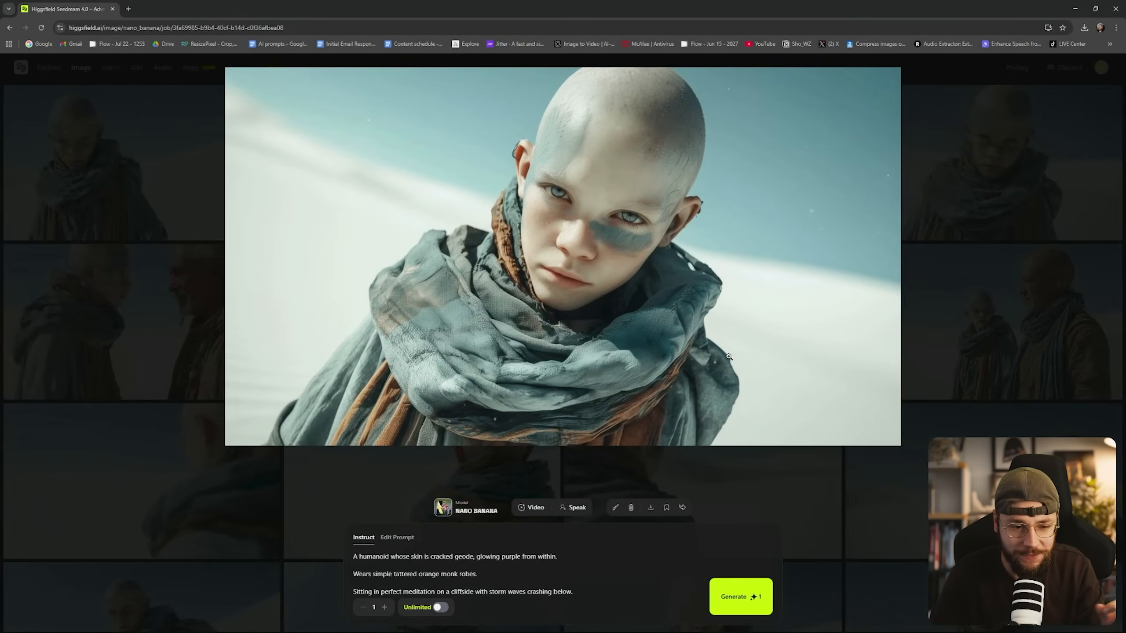
pyautogui.click(847, 504)
pyautogui.click(462, 214)
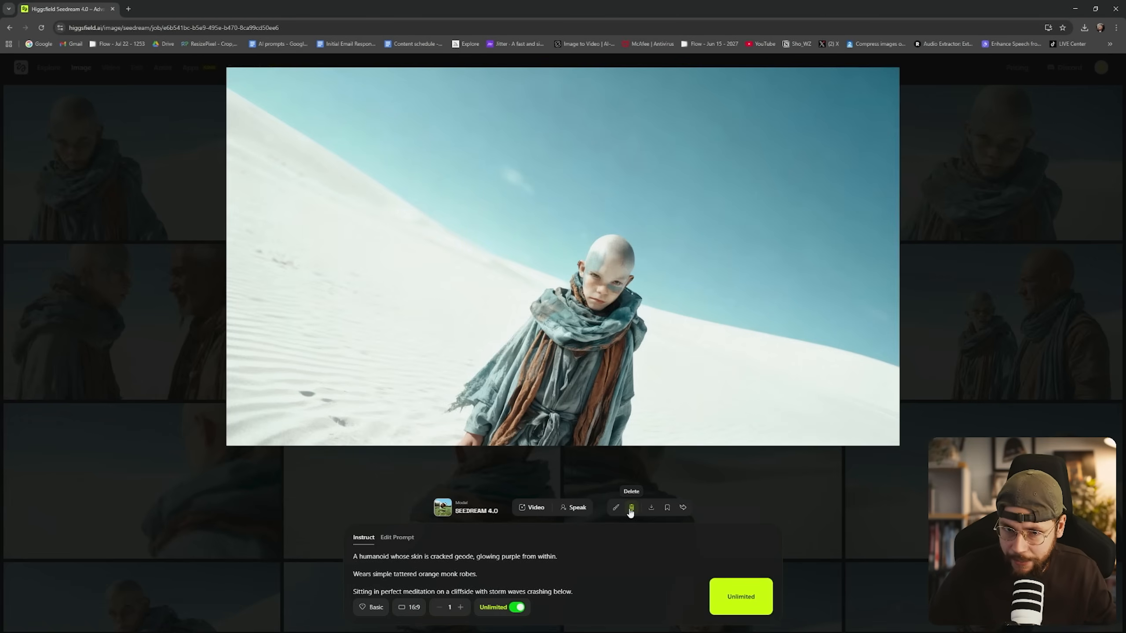
pyautogui.click(1069, 288)
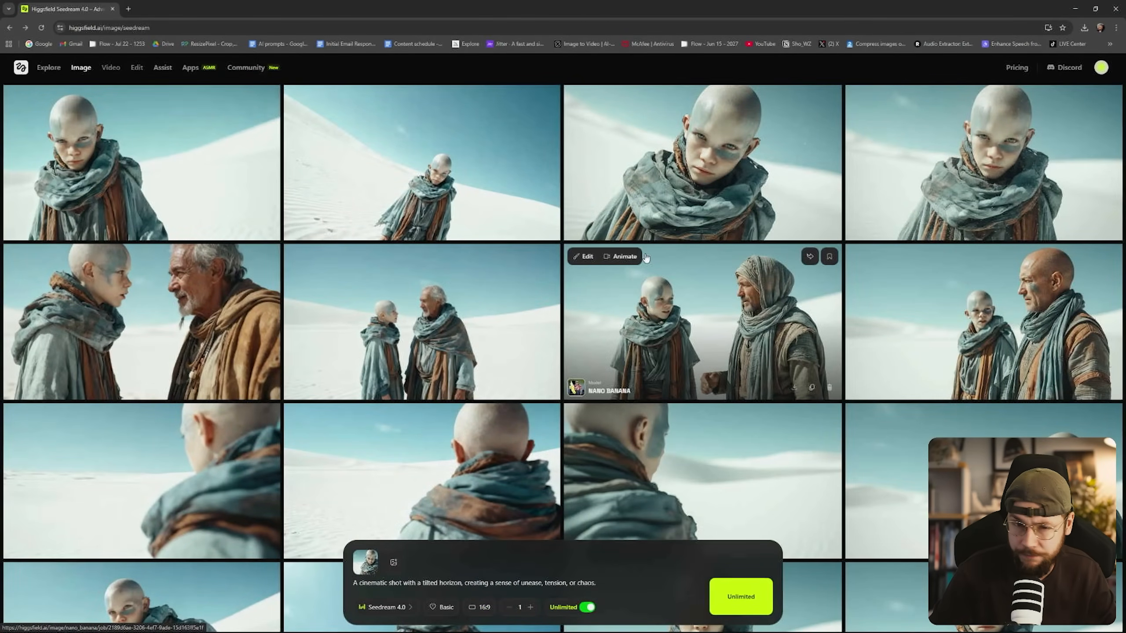
pyautogui.click(808, 256)
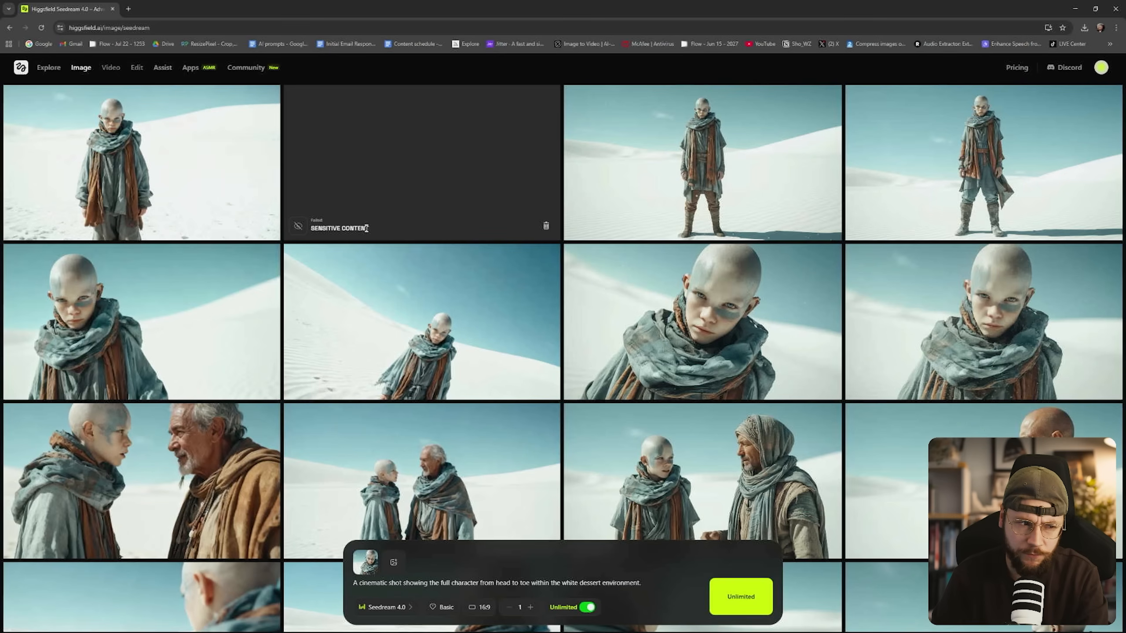
# - Compare the full-body desert shots enlarged, and download the Nano Banana one with the character in grey boots
pyautogui.click(138, 158)
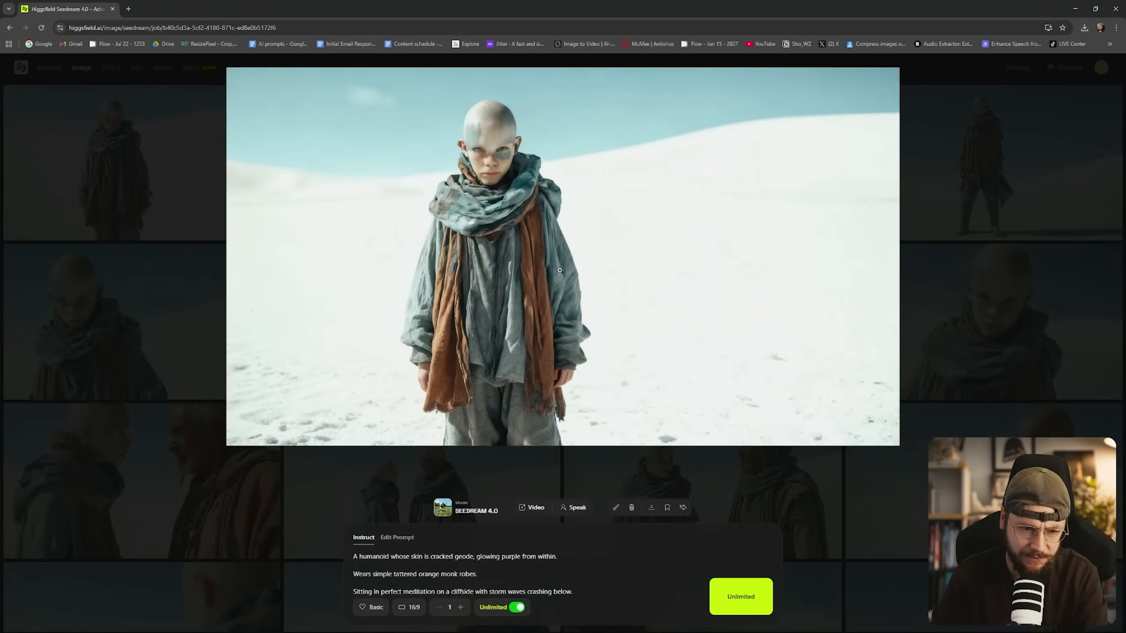
pyautogui.click(1008, 406)
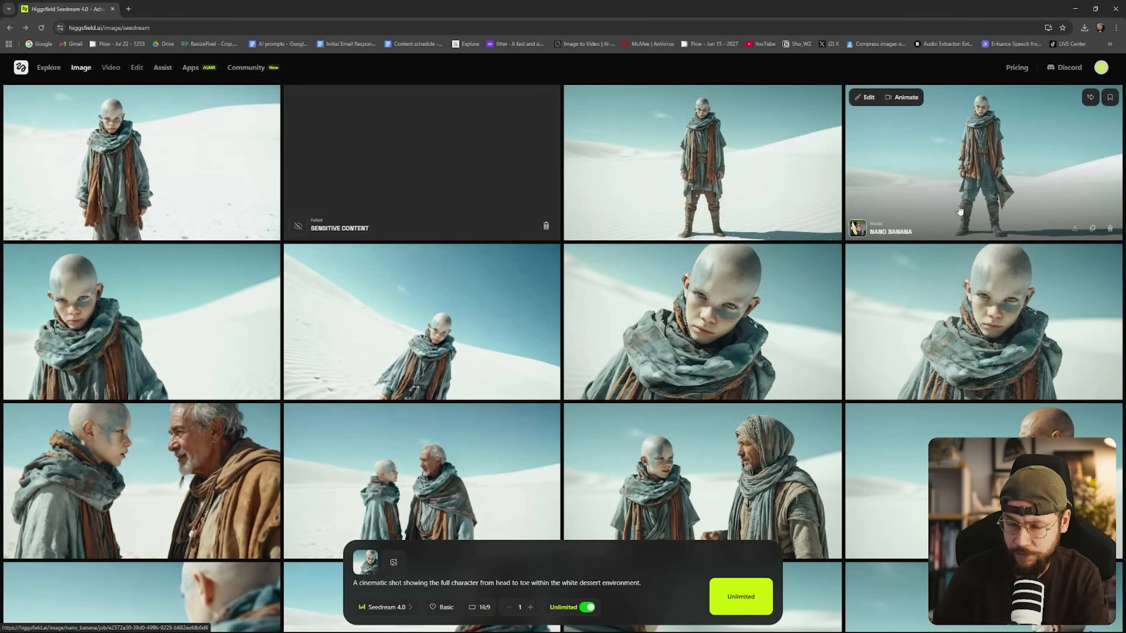
pyautogui.click(1015, 197)
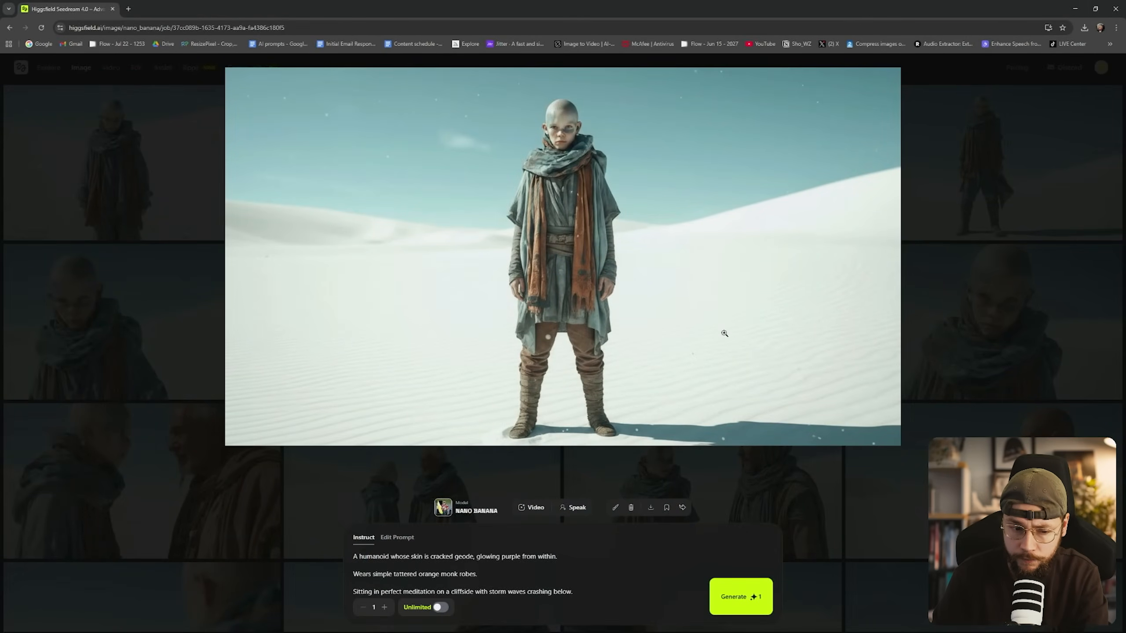
pyautogui.click(1041, 339)
pyautogui.click(1012, 158)
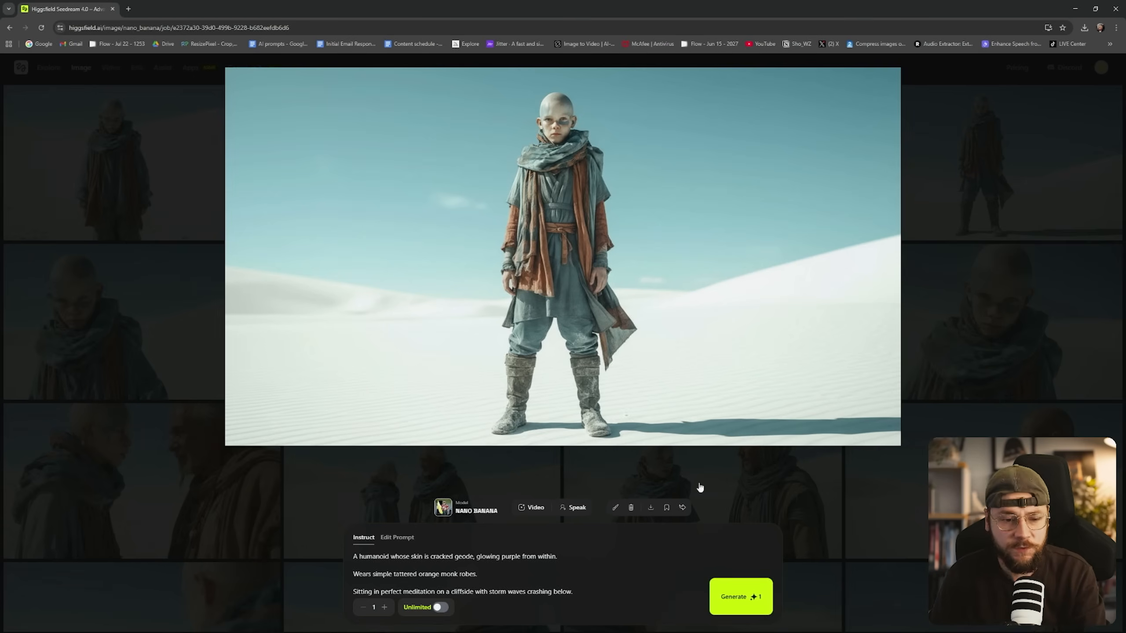
pyautogui.click(650, 508)
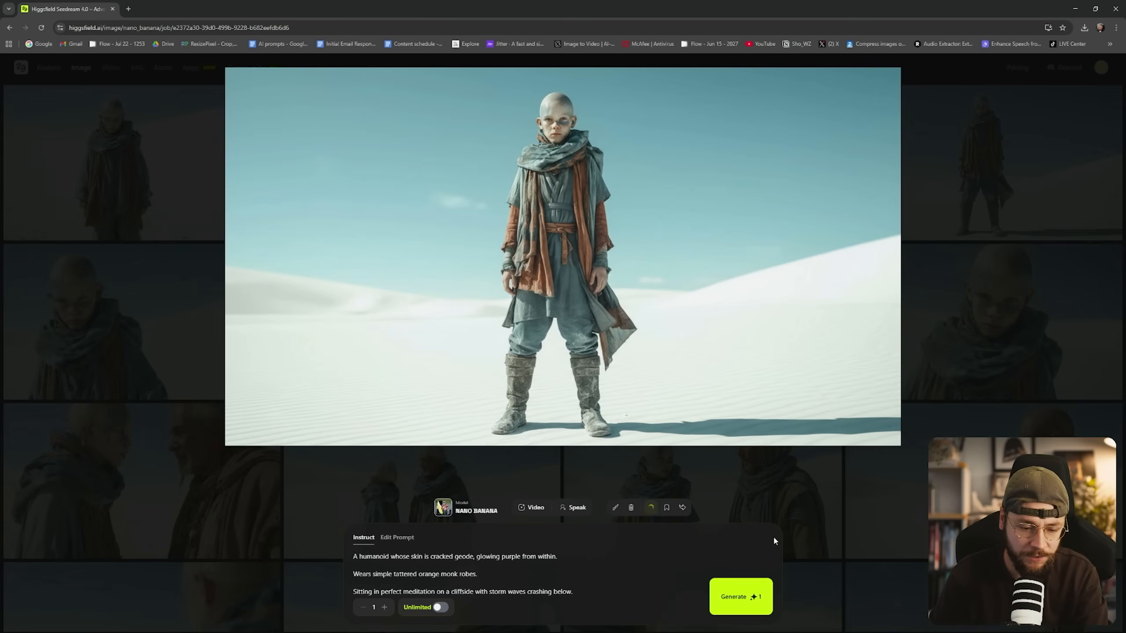
pyautogui.click(860, 552)
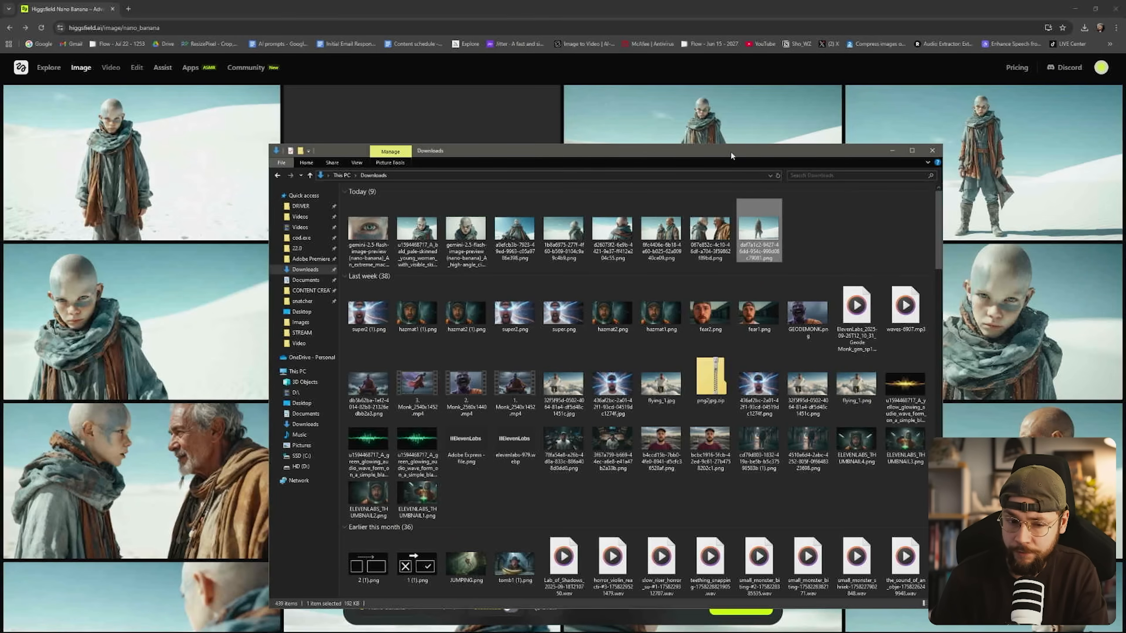
# - Upload the downloaded full-body shot to the Topaz upscaler and upscale it x2 with the default Topaz model
pyautogui.moveTo(730, 151); pyautogui.dragTo(706, 127)
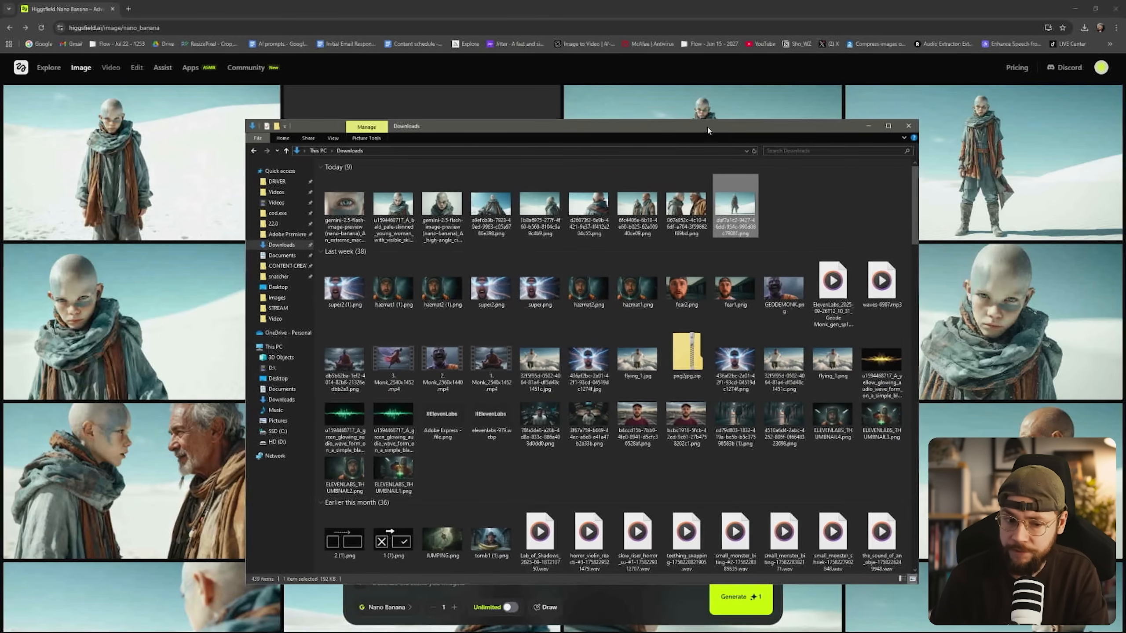
pyautogui.moveTo(80, 69)
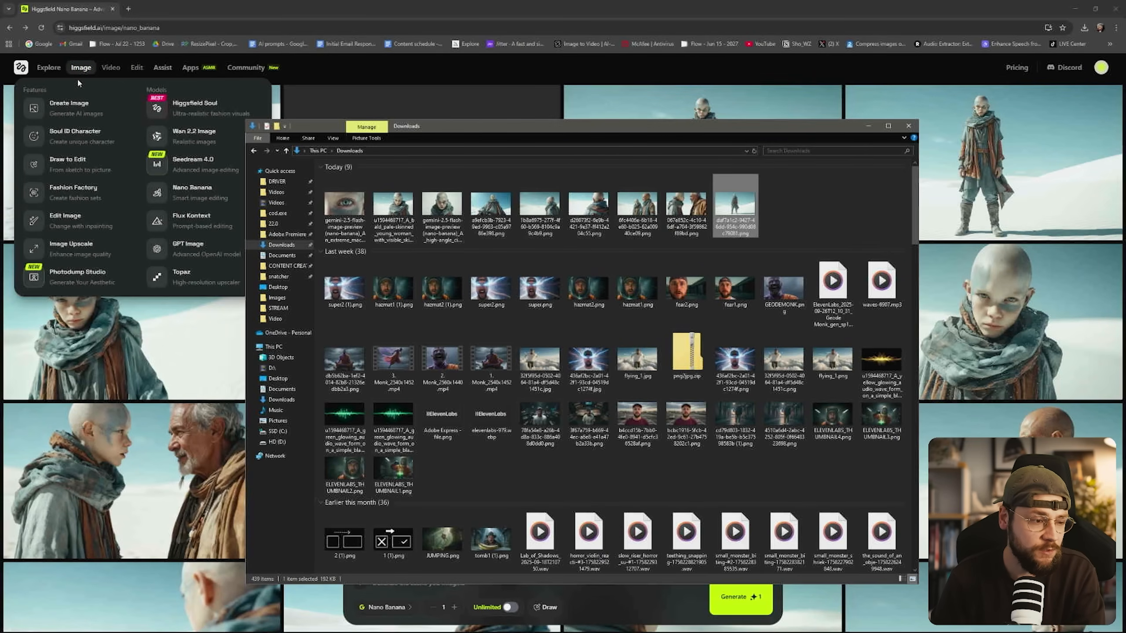
pyautogui.click(203, 284)
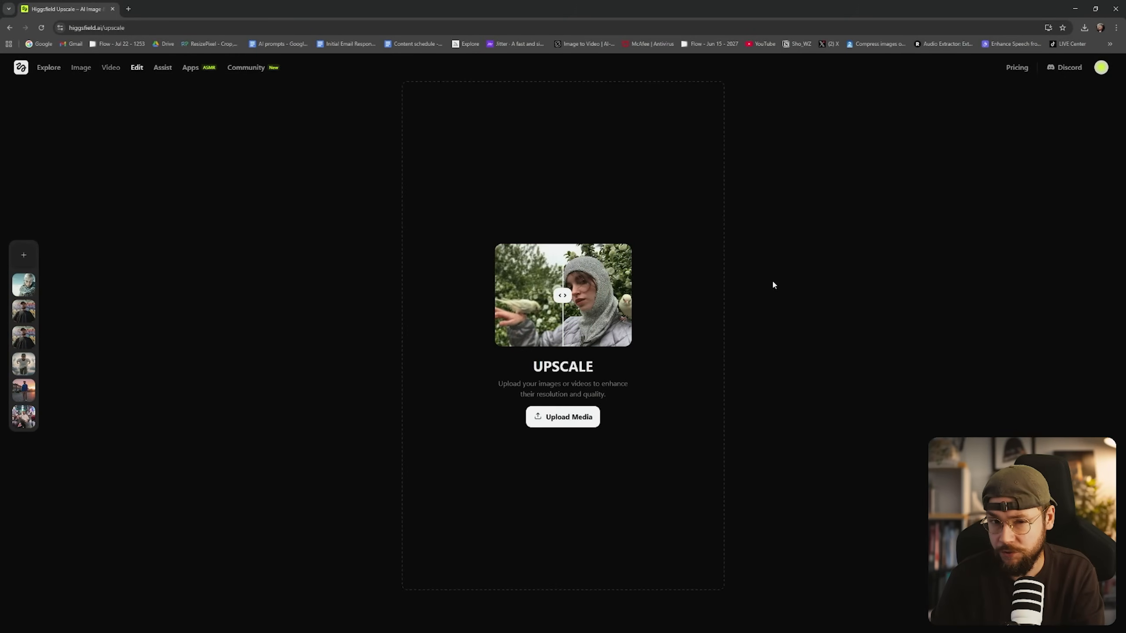
pyautogui.hotkey('alt', 'Tab')
pyautogui.moveTo(718, 348); pyautogui.dragTo(608, 205)
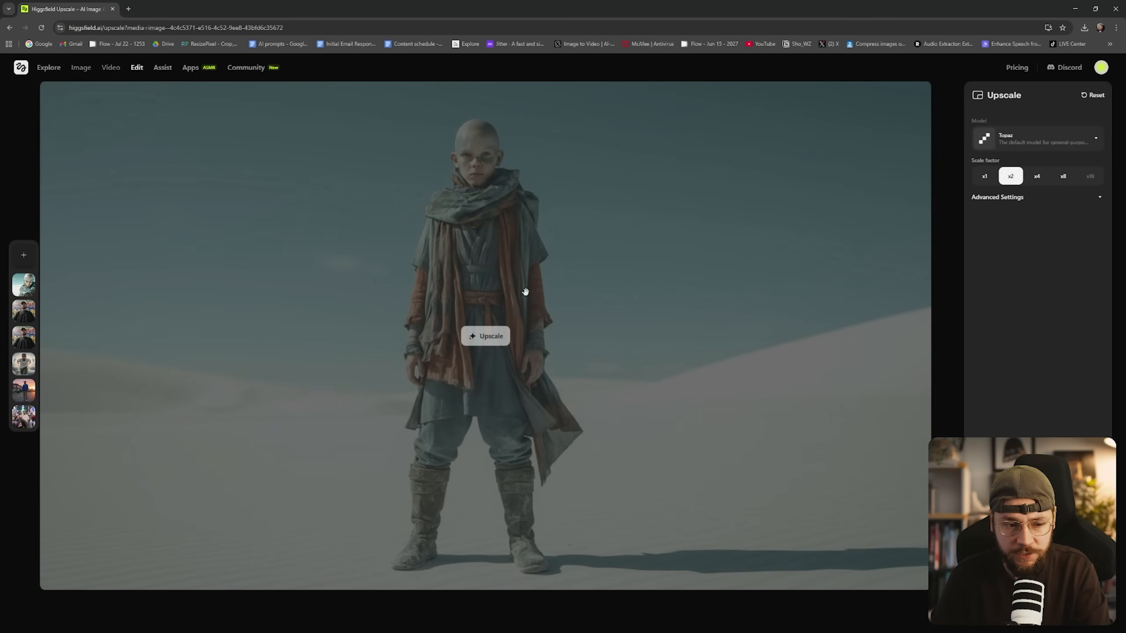
pyautogui.click(1037, 140)
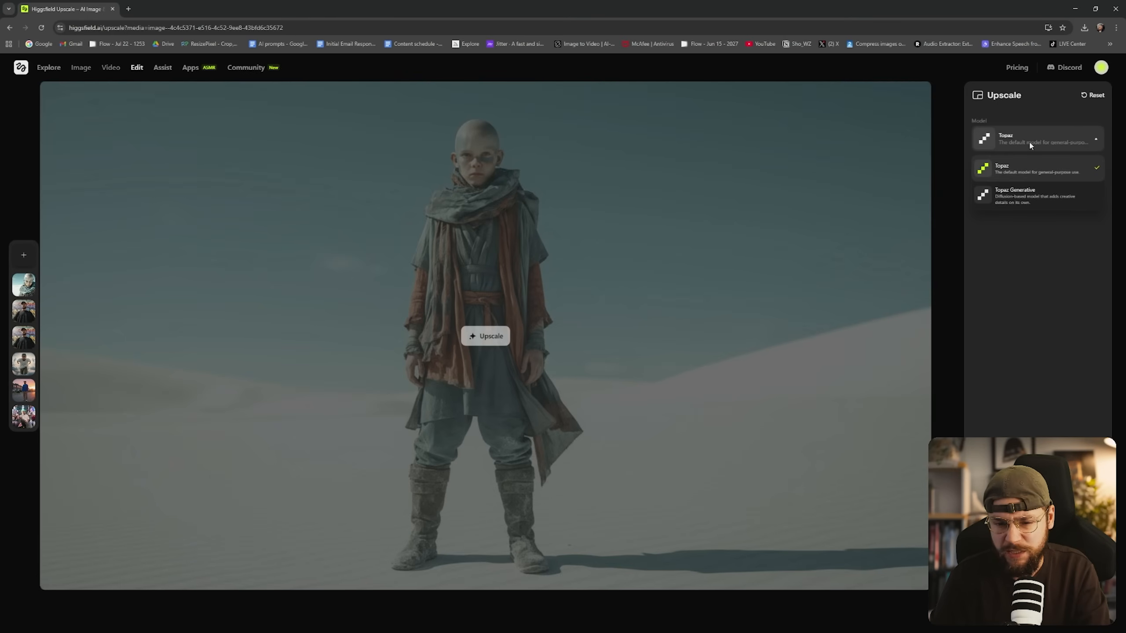
pyautogui.click(1051, 167)
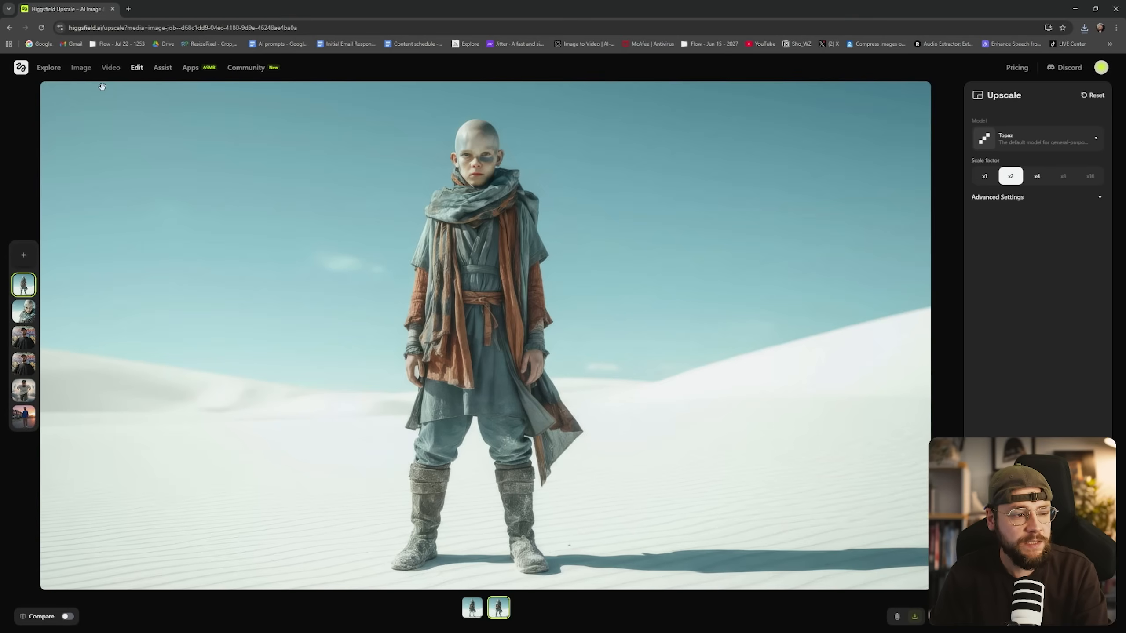
# - Return to image creation, load the upscaled full-body image as reference, and generate sweeping shots of the vast white desert landscape
pyautogui.moveTo(81, 67)
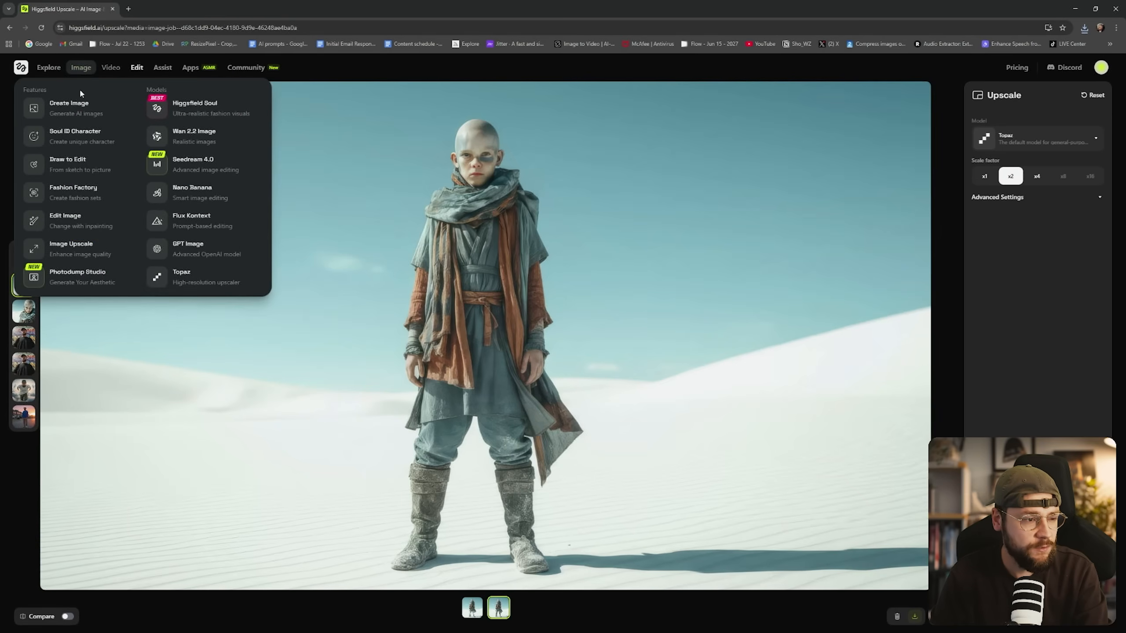
pyautogui.click(67, 116)
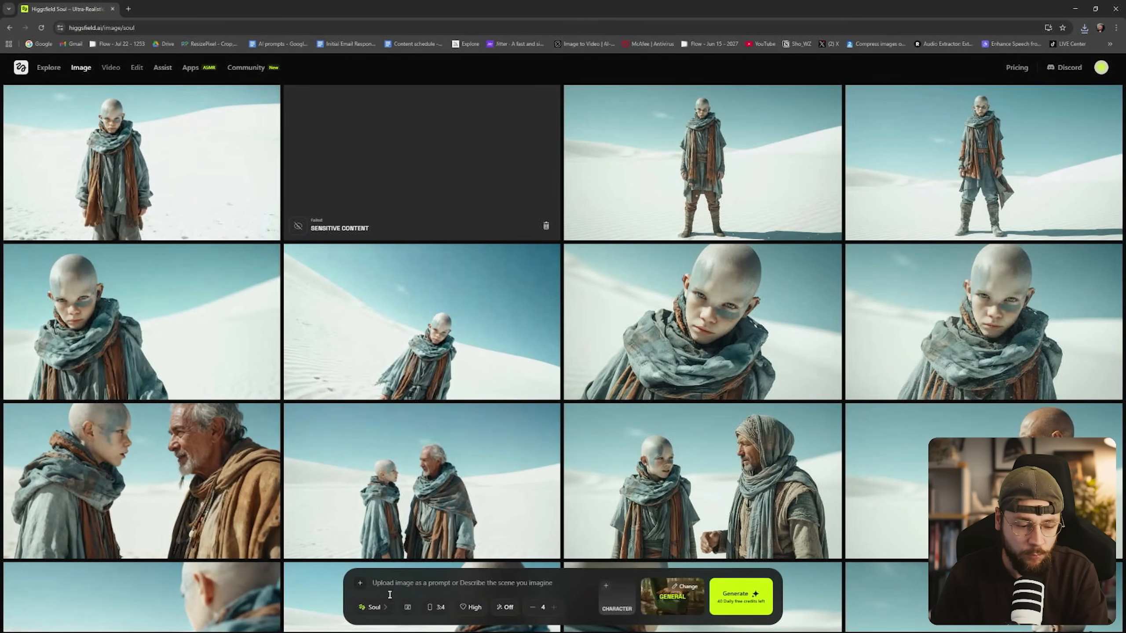
pyautogui.click(361, 582)
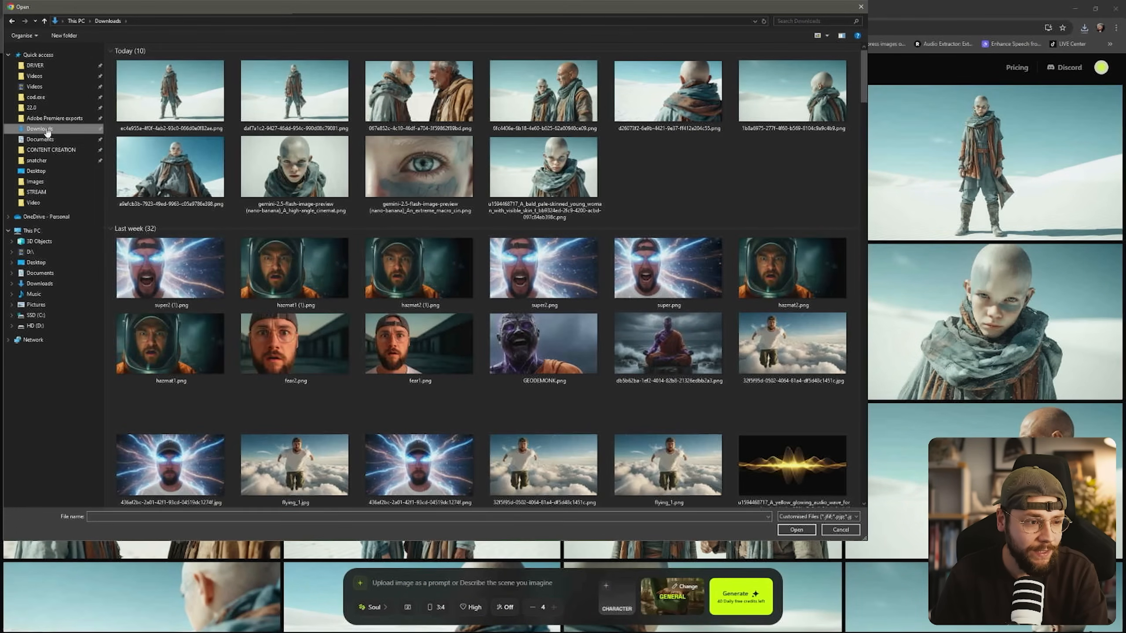
pyautogui.click(170, 91)
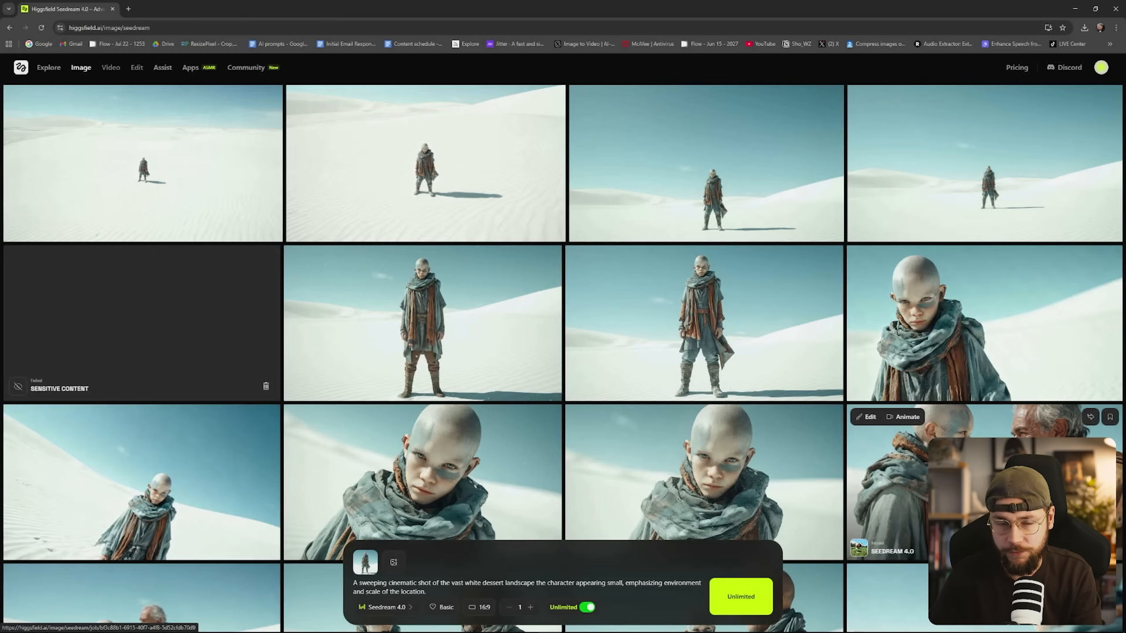
# - Compare the sweeping landscape shots enlarged, and download the Nano Banana version with the smaller figure
pyautogui.click(996, 198)
pyautogui.click(1004, 372)
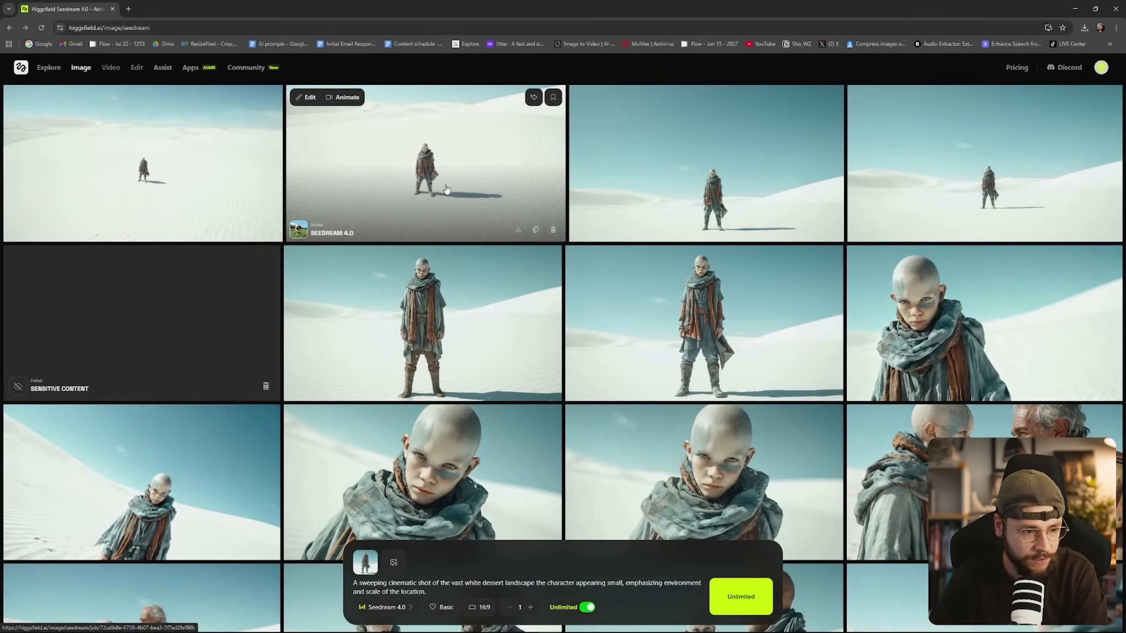
pyautogui.click(446, 190)
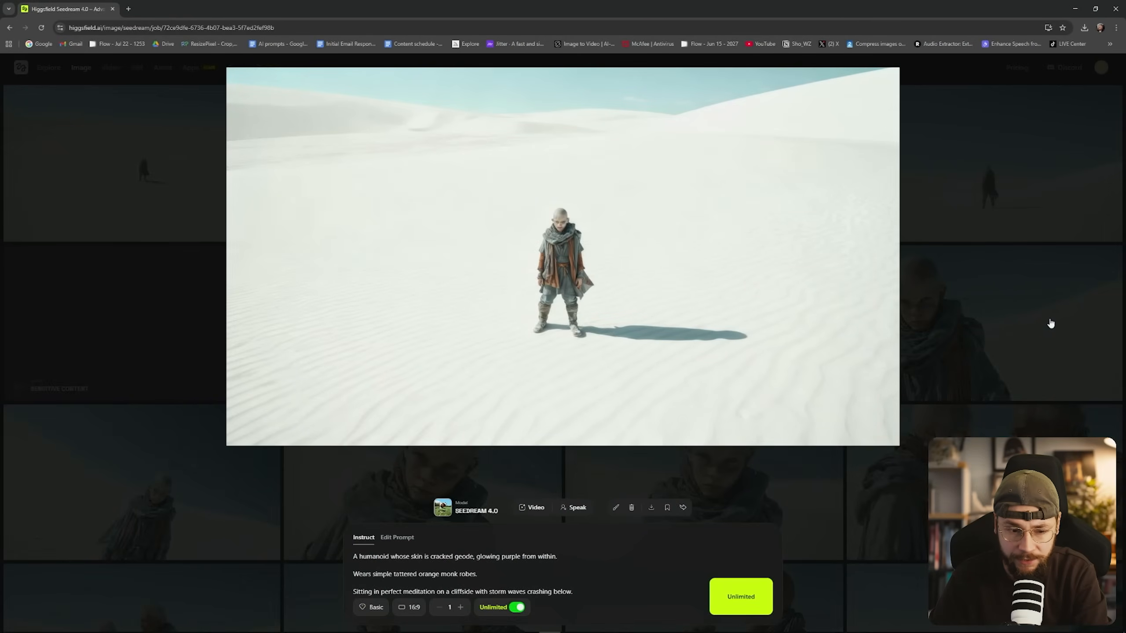
pyautogui.click(945, 328)
pyautogui.click(208, 157)
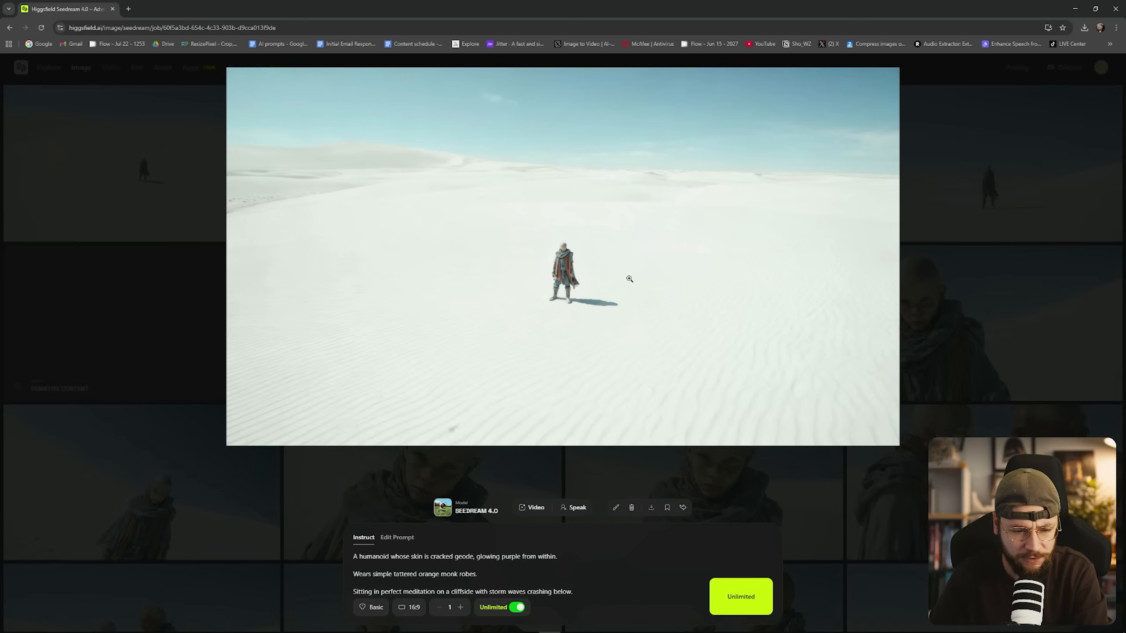
pyautogui.click(1121, 355)
pyautogui.click(1075, 231)
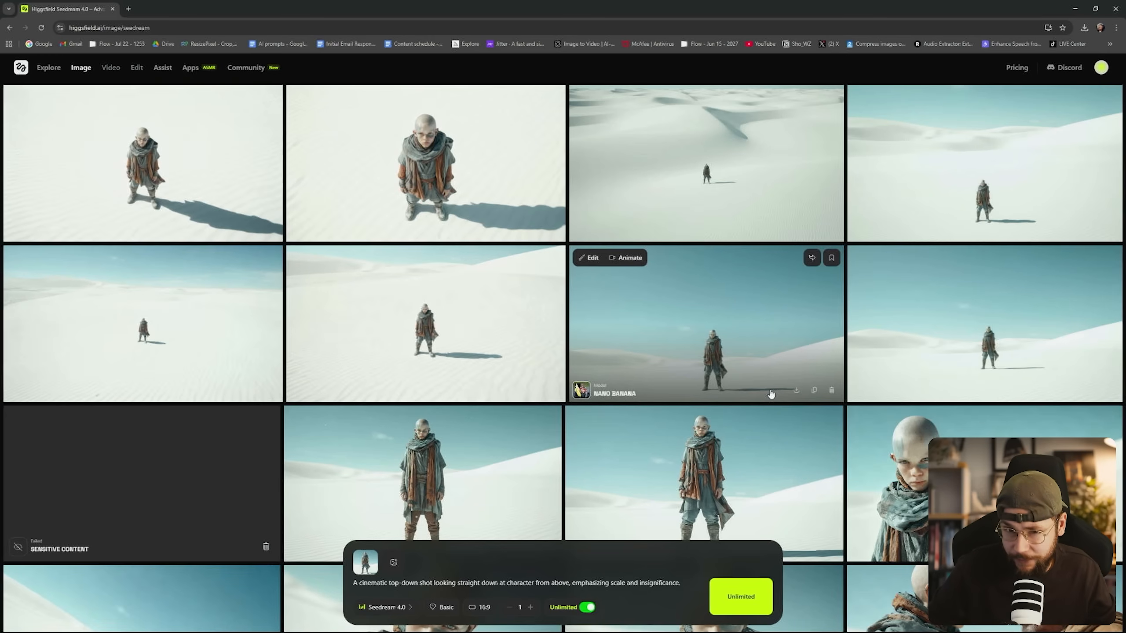
# - View the two Seedream 4.0 top-down shots of the character enlarged
pyautogui.click(453, 153)
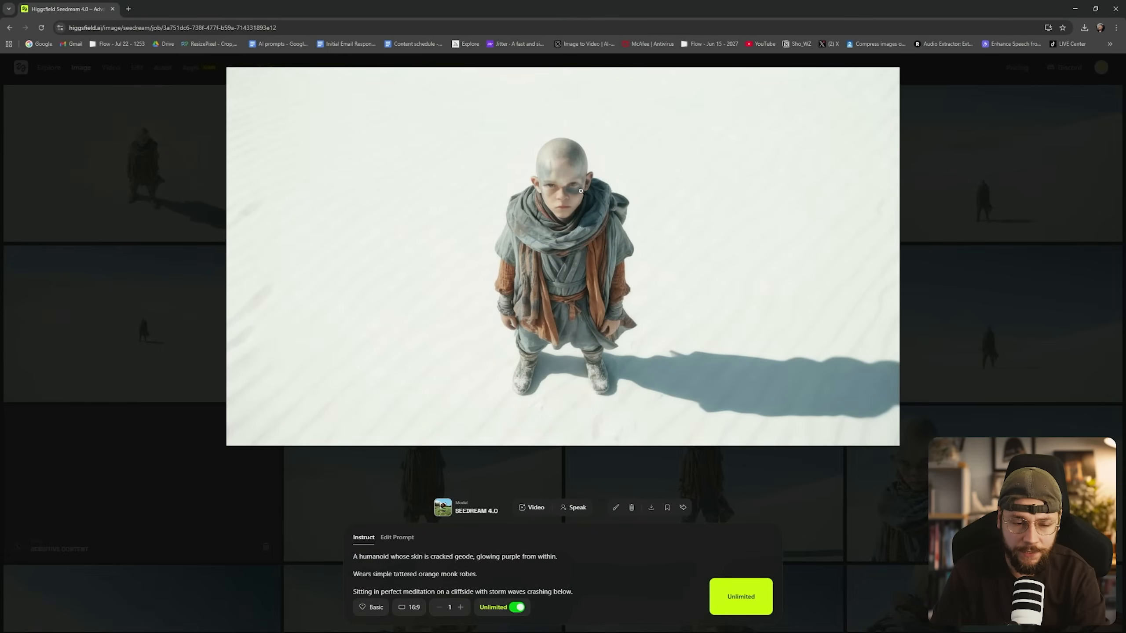
pyautogui.click(1010, 284)
pyautogui.click(931, 317)
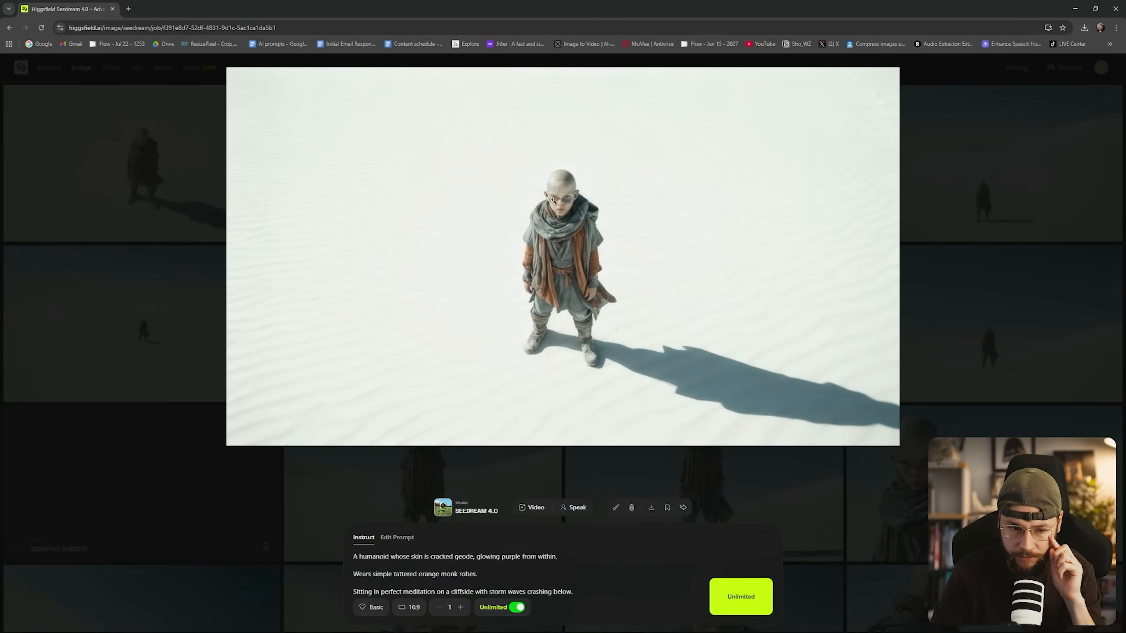
# - View the closer Seedream 4.0 top-down shot enlarged, and compare it with the Nano Banana shot of the small figure among the dunes
pyautogui.press('Right')
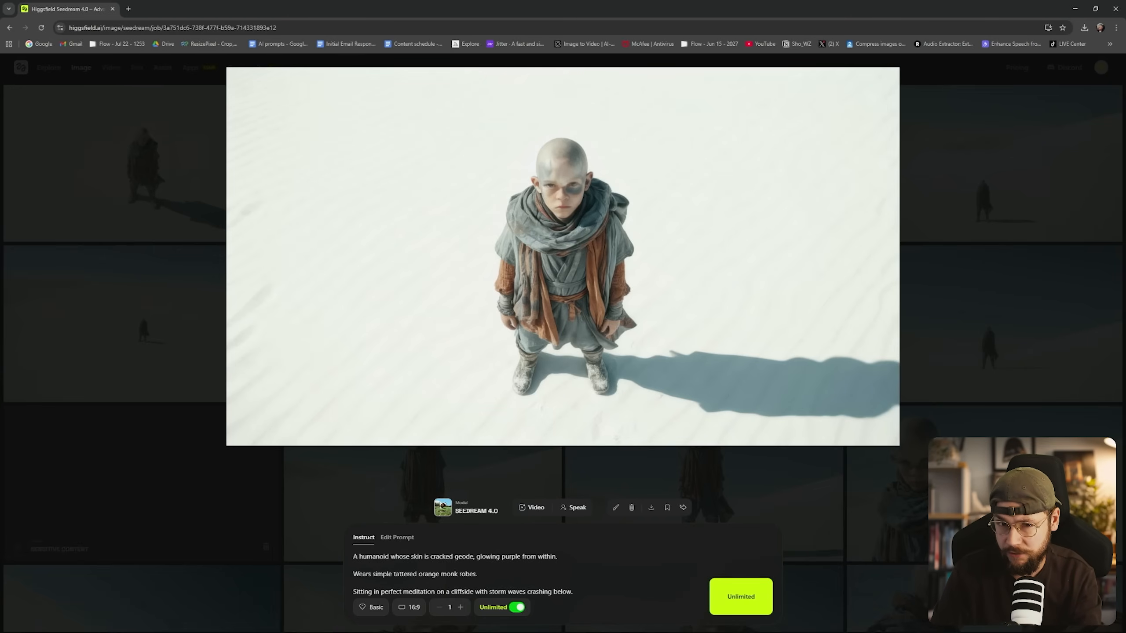
pyautogui.press('Escape')
pyautogui.click(678, 188)
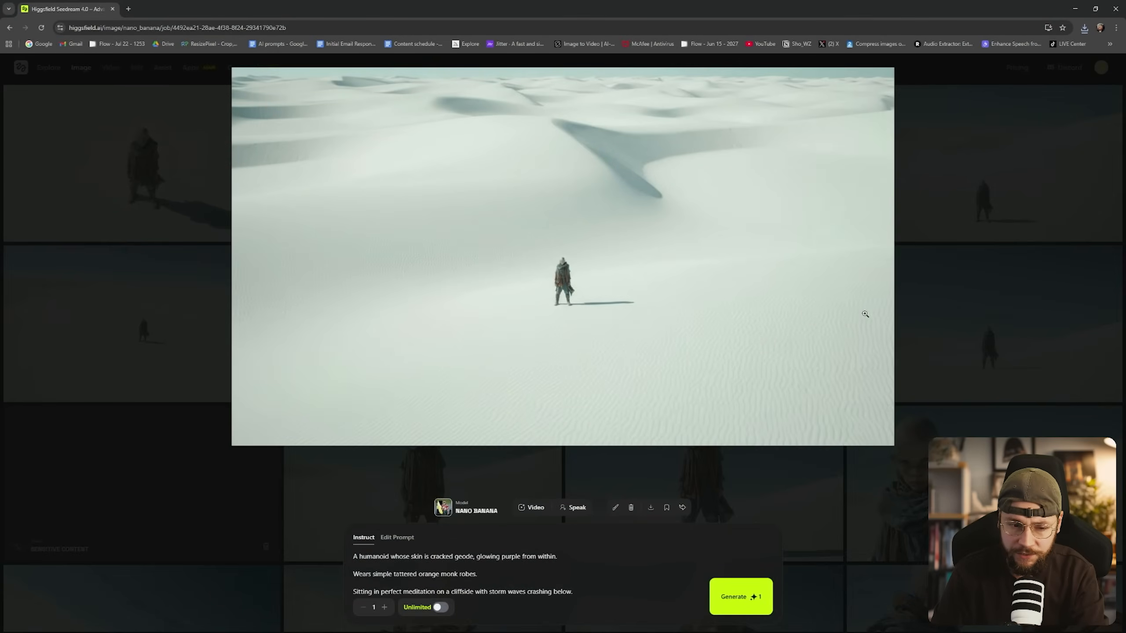
pyautogui.click(998, 351)
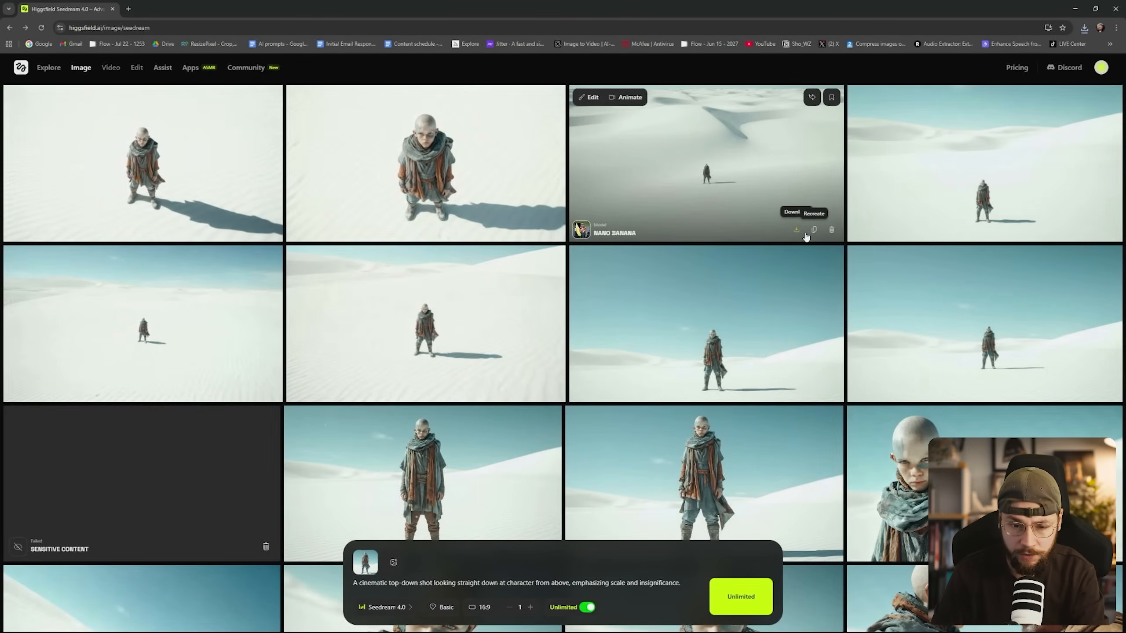
pyautogui.click(762, 185)
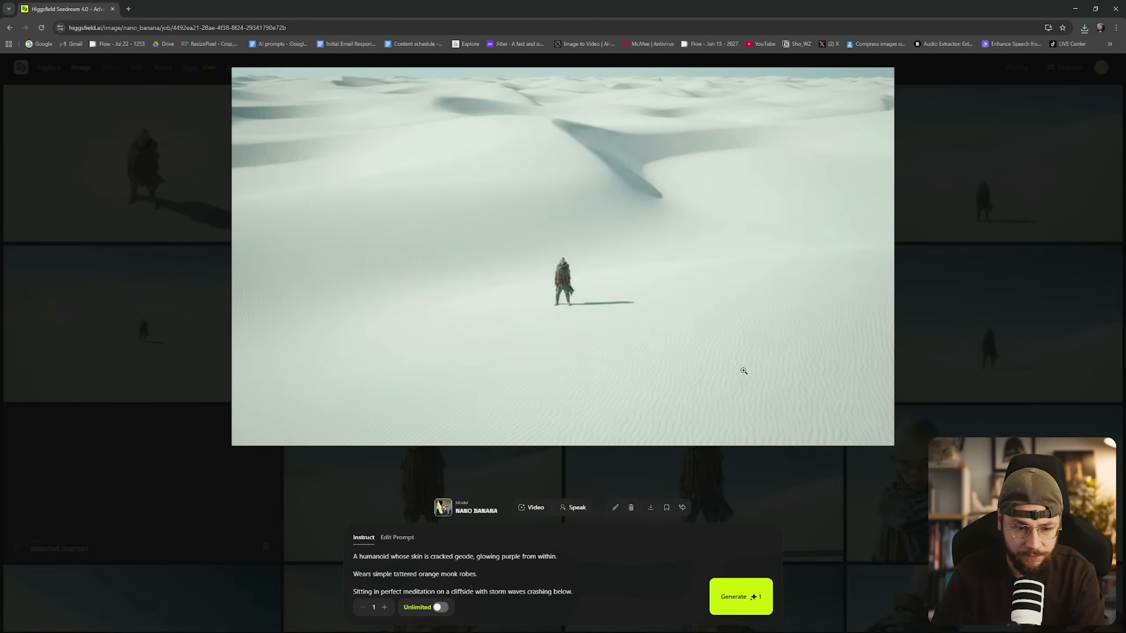
pyautogui.press('Escape')
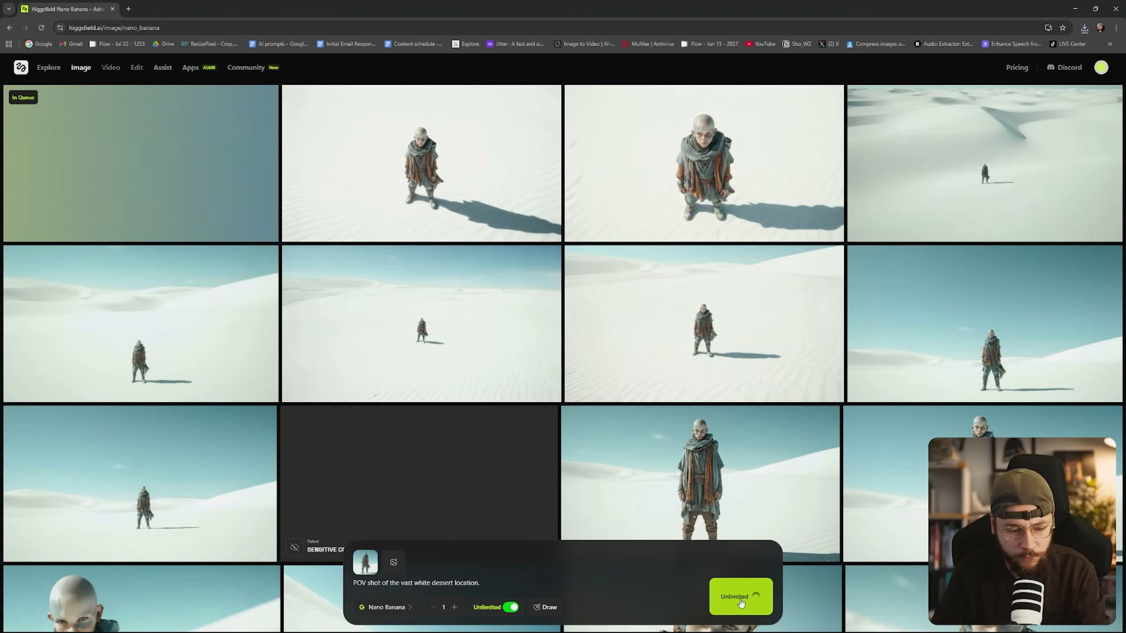
# - Generate images from the prompt "POV shot of the vast white dessert location." with Nano Banana and with Seedream 4.0
pyautogui.click(735, 597)
pyautogui.click(399, 611)
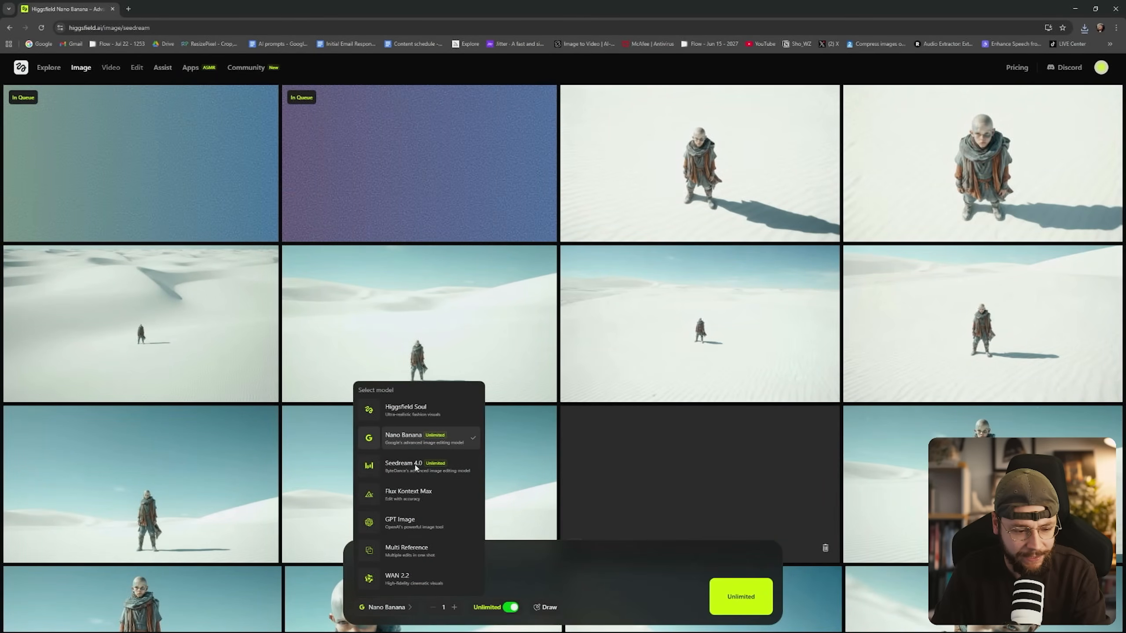
pyautogui.click(431, 465)
pyautogui.click(753, 607)
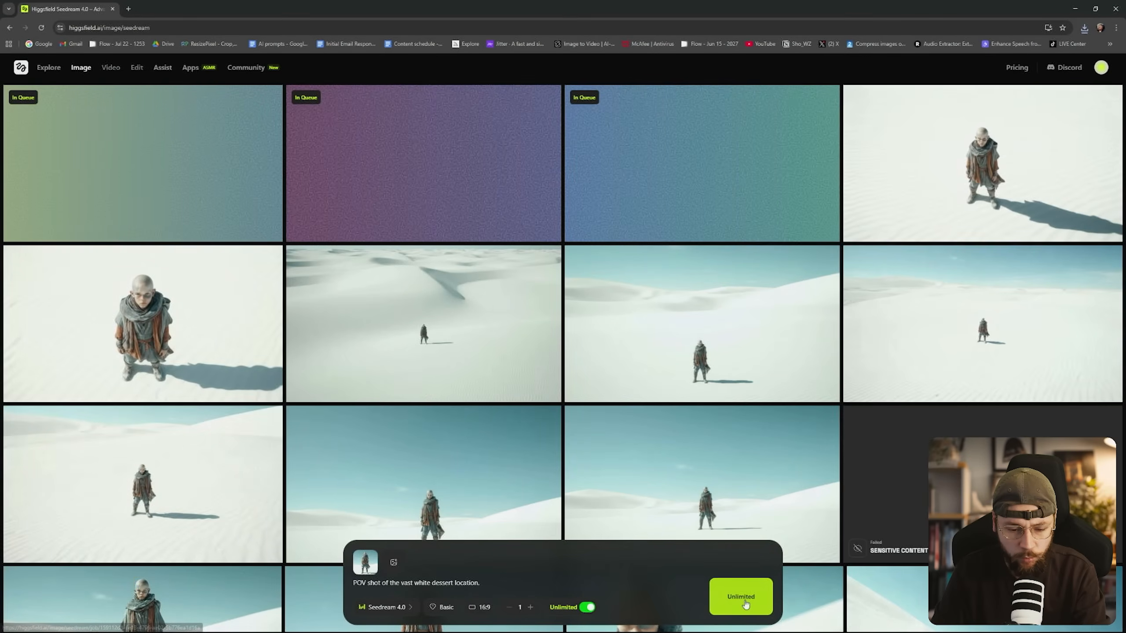
pyautogui.click(743, 602)
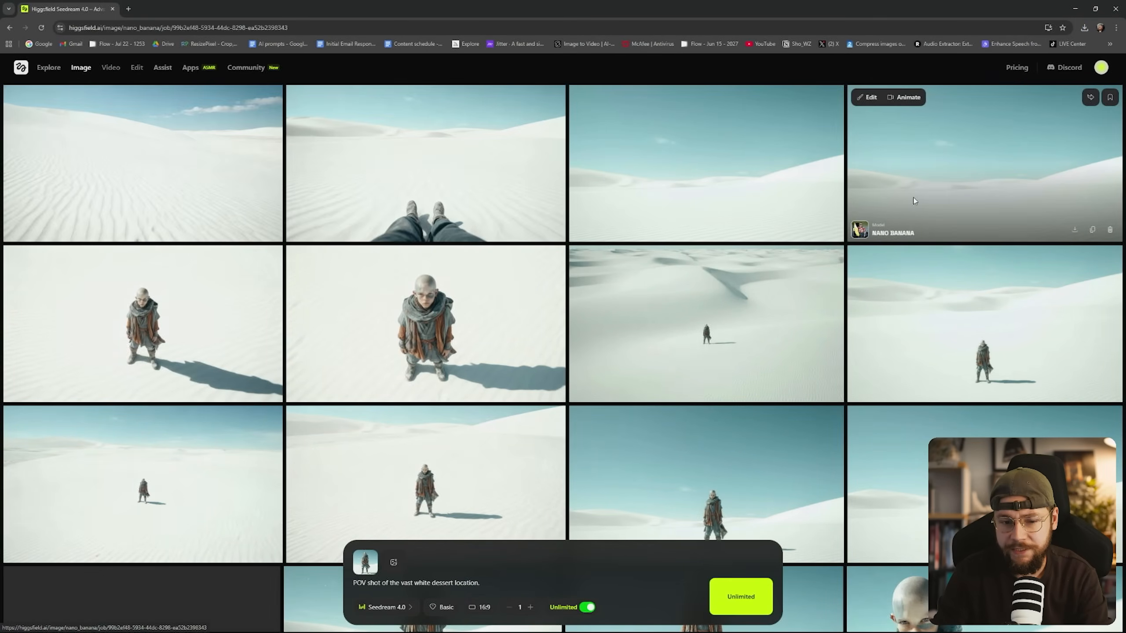
# - View both Nano Banana POV landscapes and the Seedream 4.0 POV shot with the outstretched legs enlarged
pyautogui.click(913, 197)
pyautogui.click(920, 259)
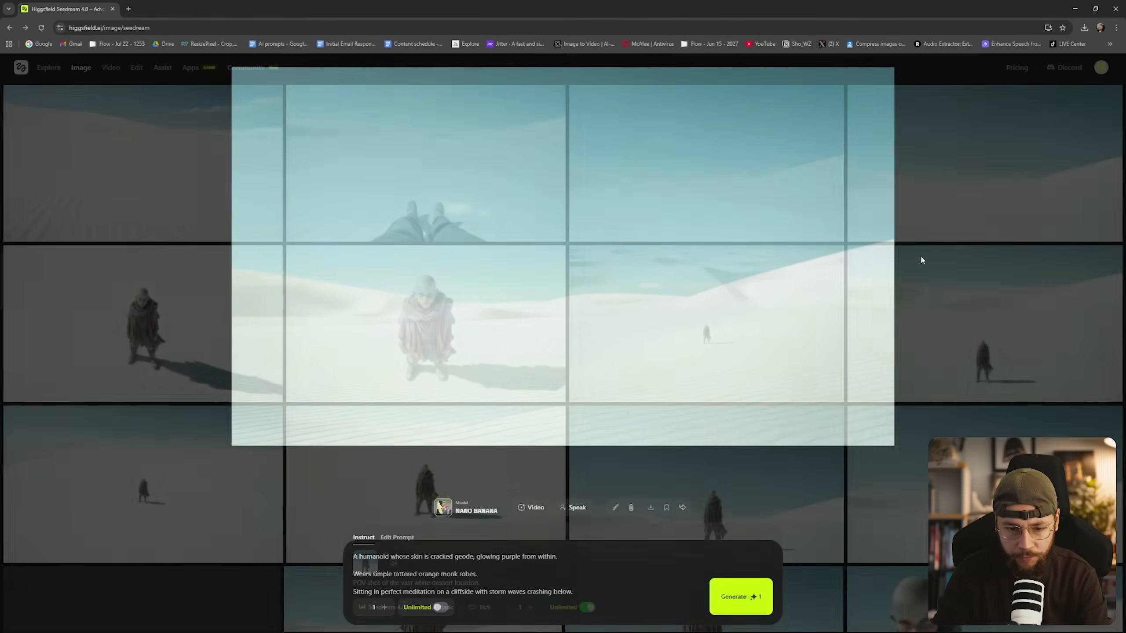
pyautogui.click(767, 182)
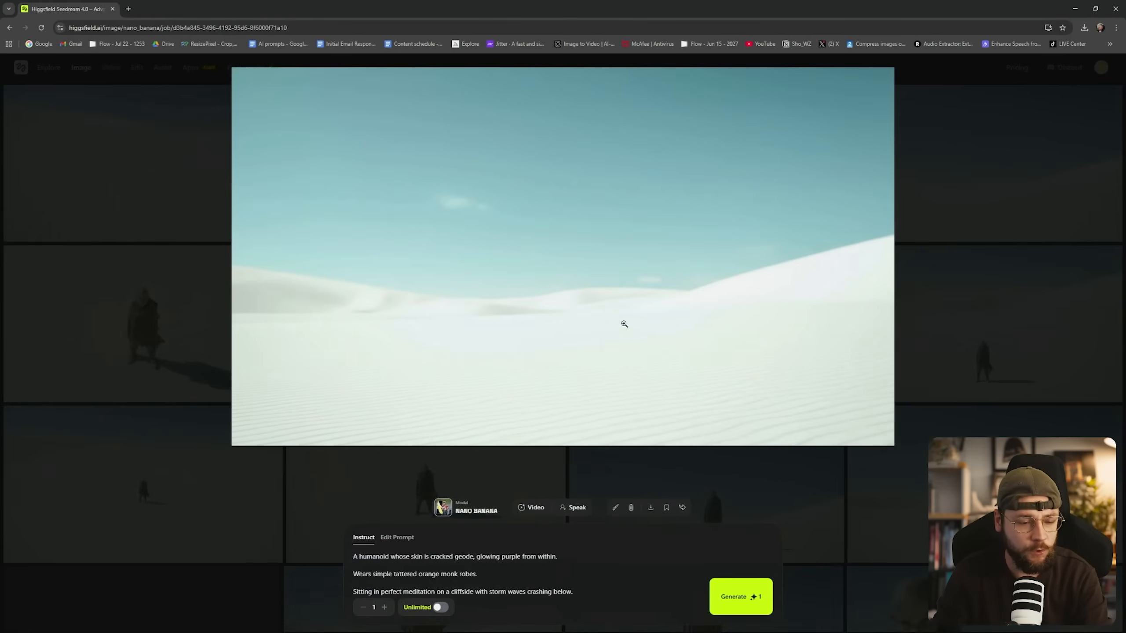
pyautogui.click(772, 488)
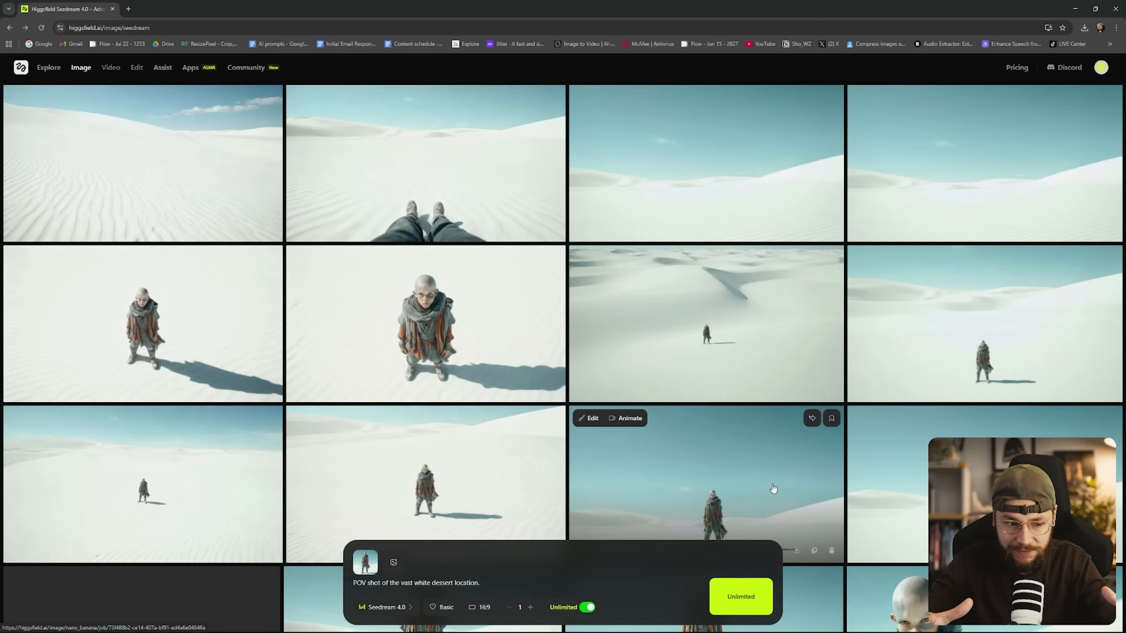
pyautogui.click(457, 167)
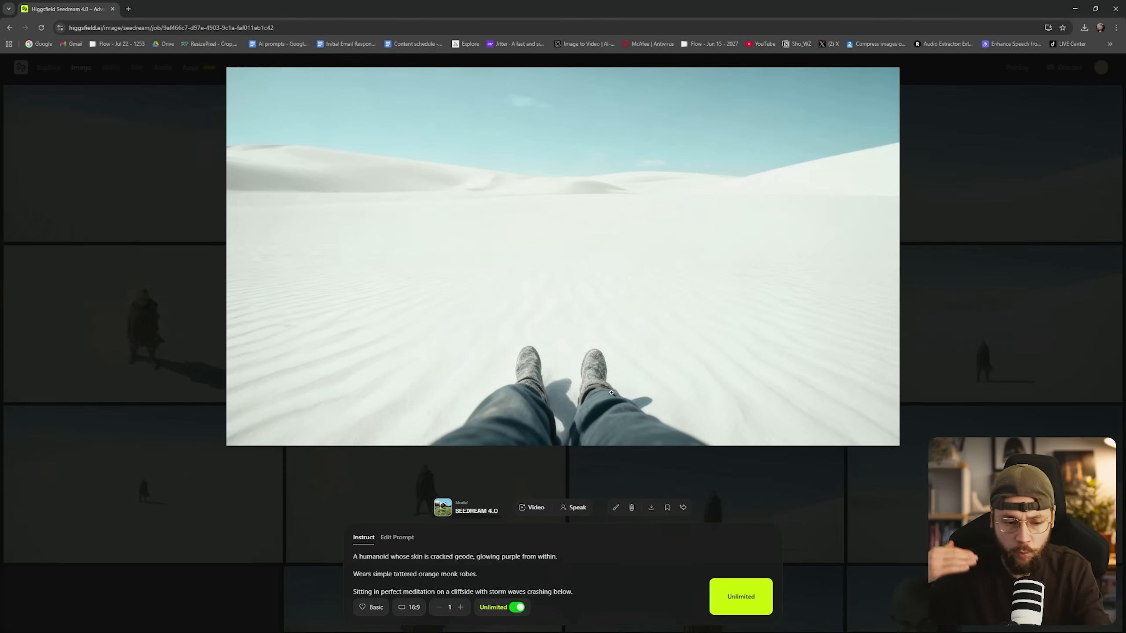
pyautogui.click(1020, 297)
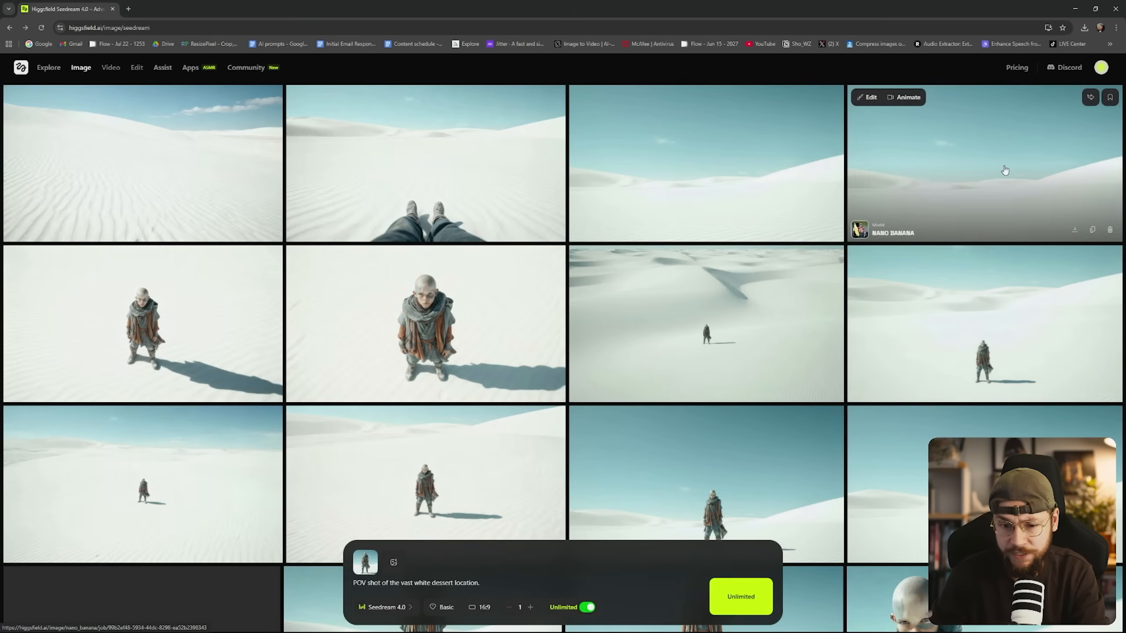
# - Compare the two Nano Banana POV landscapes with the empty Seedream 4.0 dune landscape in enlarged view
pyautogui.click(1004, 170)
pyautogui.click(1013, 407)
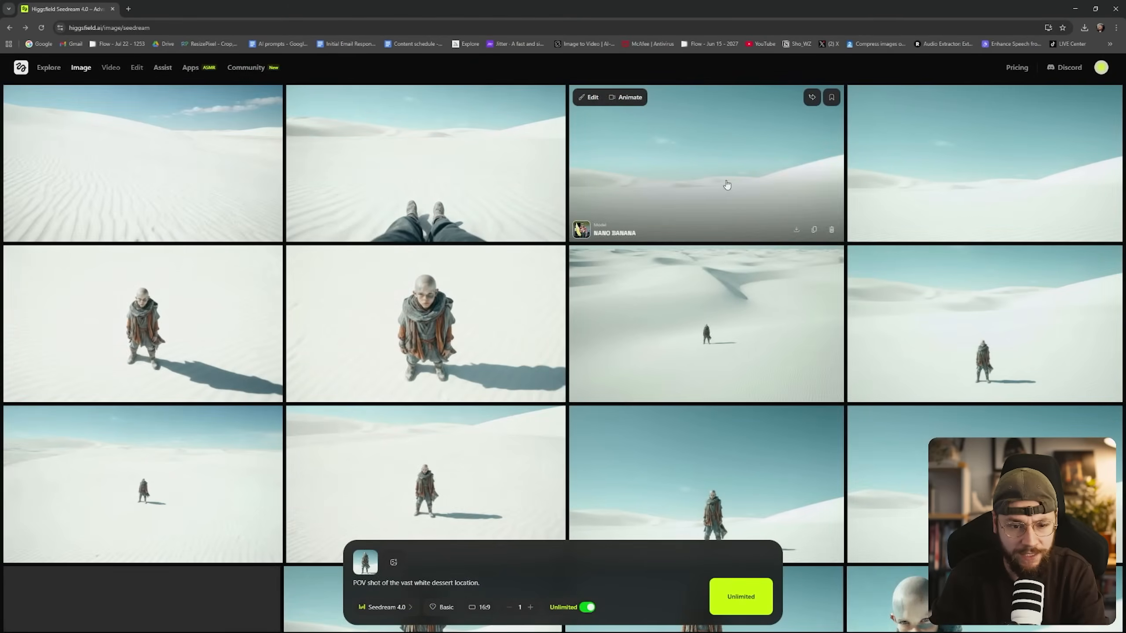
pyautogui.click(727, 186)
pyautogui.click(1012, 375)
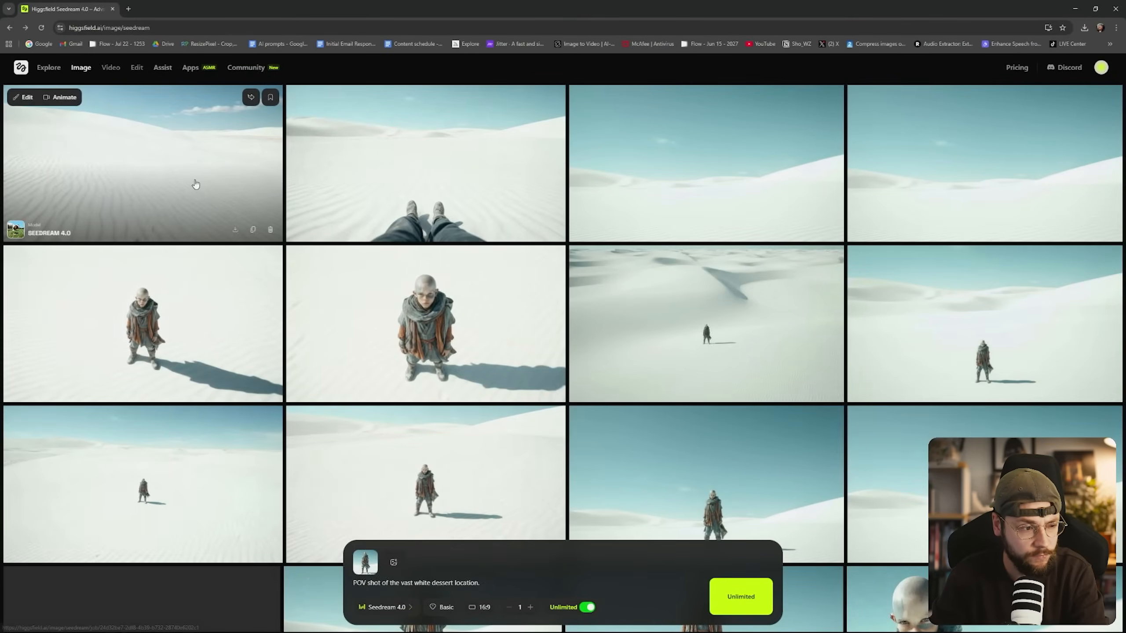
pyautogui.click(193, 181)
pyautogui.click(1084, 414)
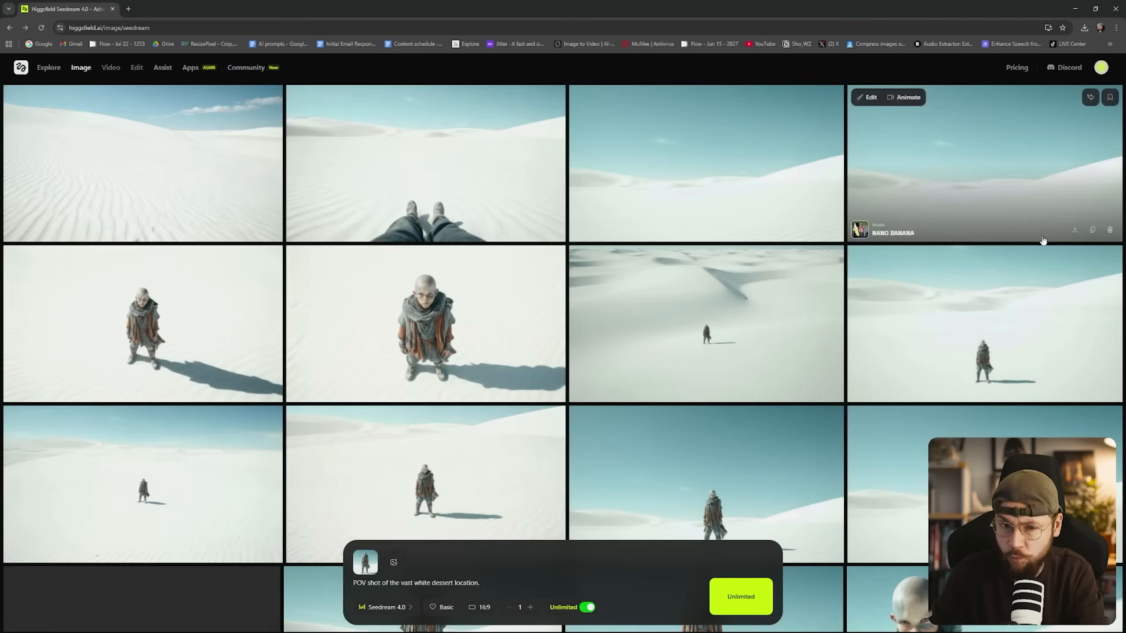
# - Recheck the Nano Banana POV landscape next to the legs shot against the Seedream 4.0 dune landscape, and download that Nano Banana version
pyautogui.click(835, 234)
pyautogui.click(1005, 294)
pyautogui.click(832, 235)
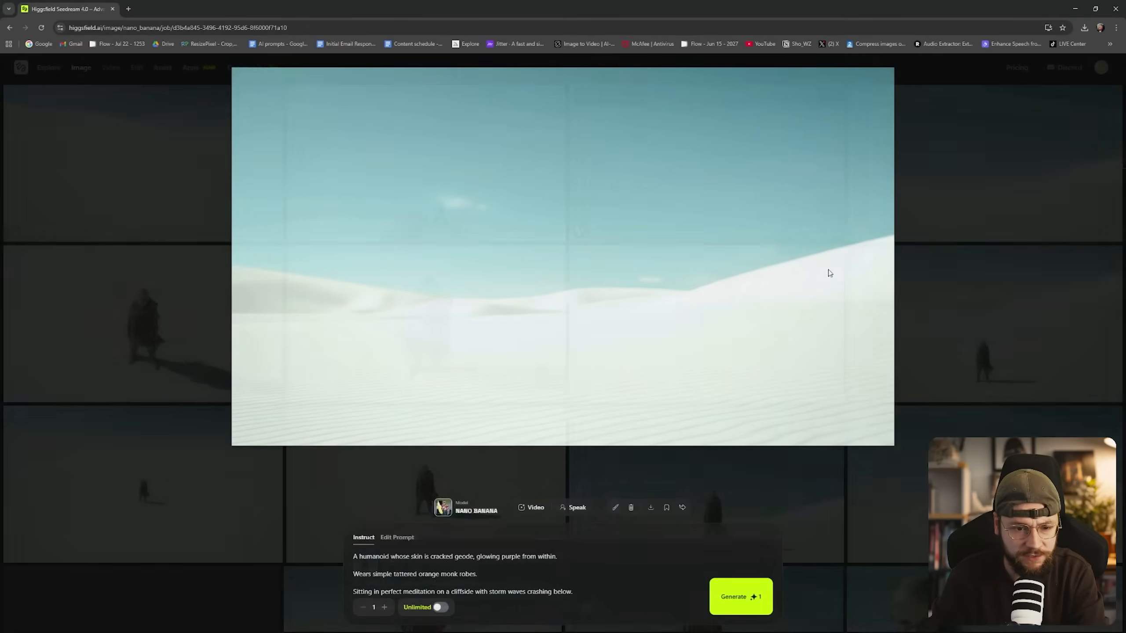
pyautogui.click(1016, 344)
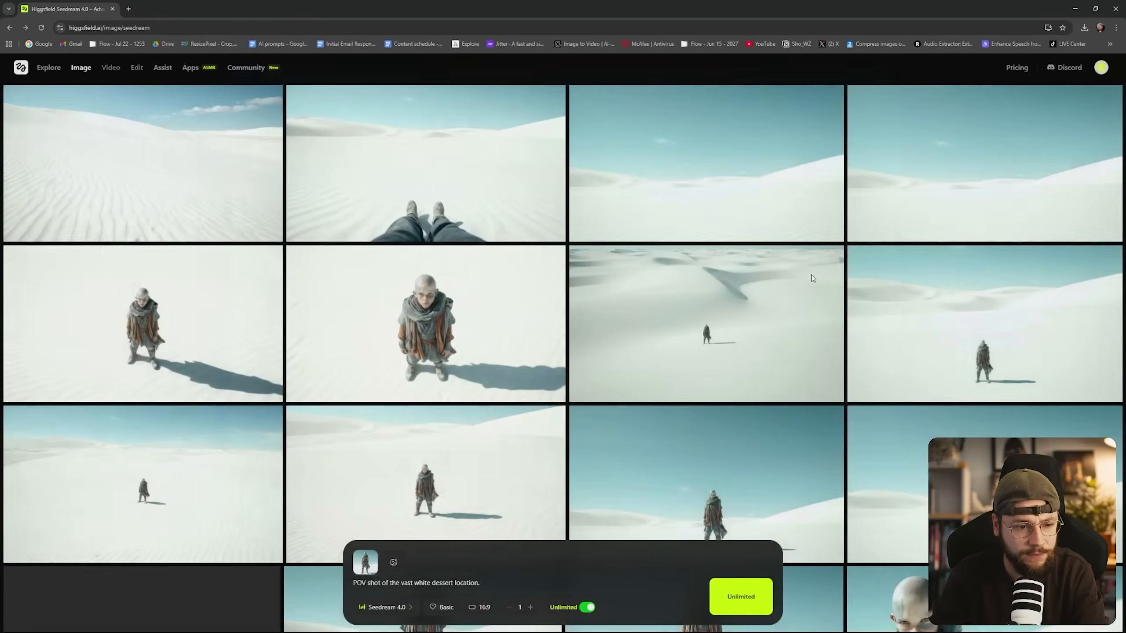
pyautogui.click(246, 156)
pyautogui.press('Escape')
pyautogui.click(796, 230)
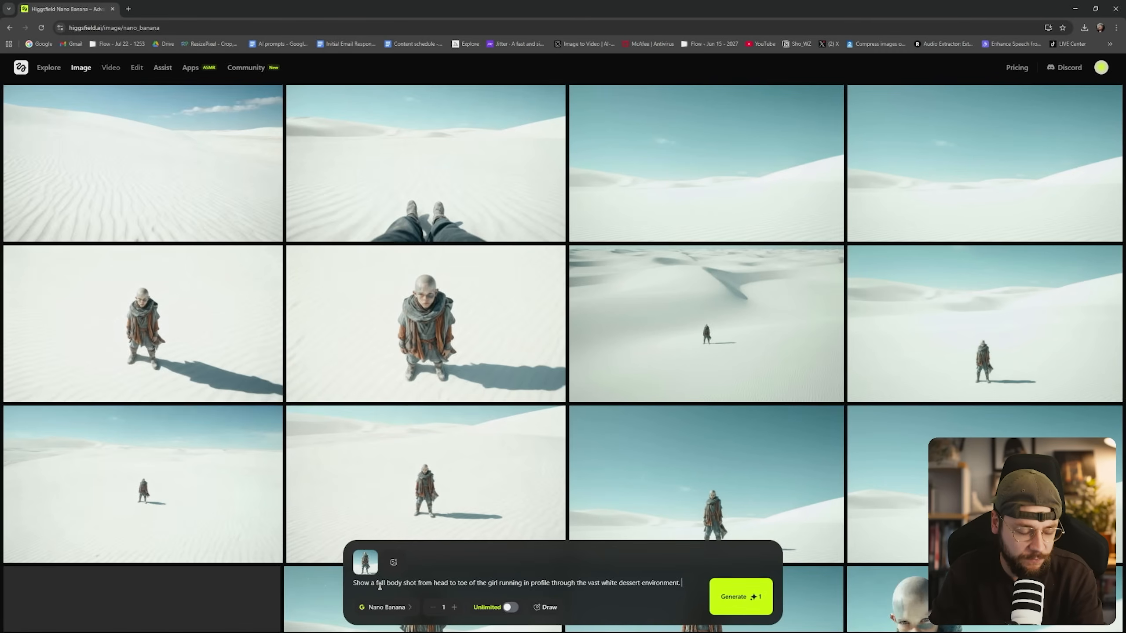
# - Check the full-body reference image enlarged, and generate head-to-toe profile shots of the girl running through the white desert with Nano Banana and Seedream 4.0
pyautogui.click(367, 569)
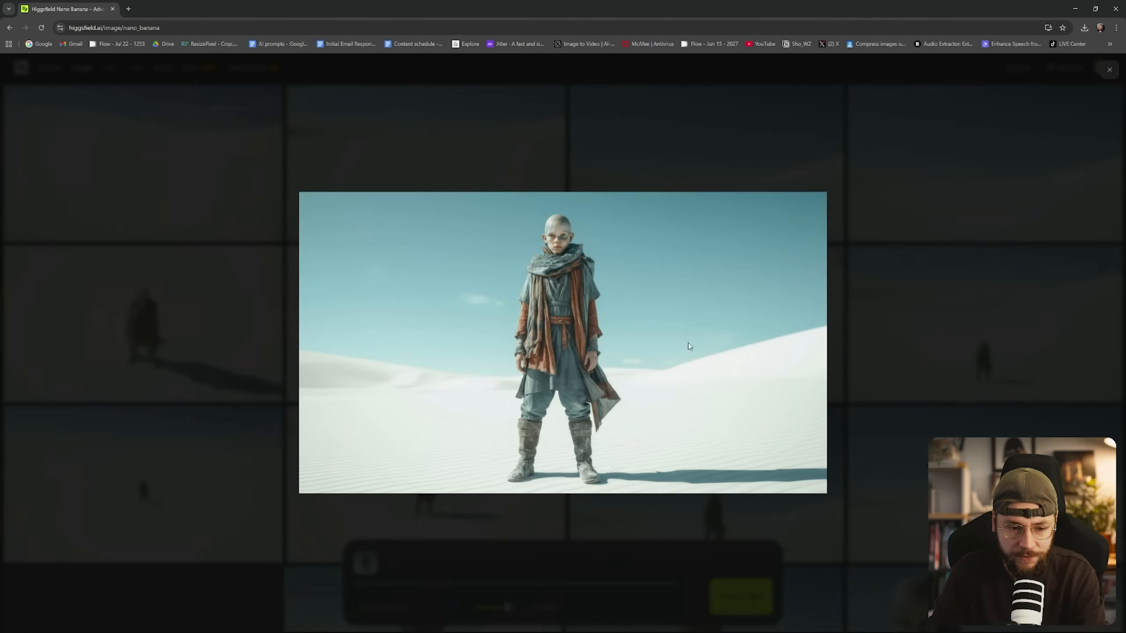
pyautogui.click(1110, 71)
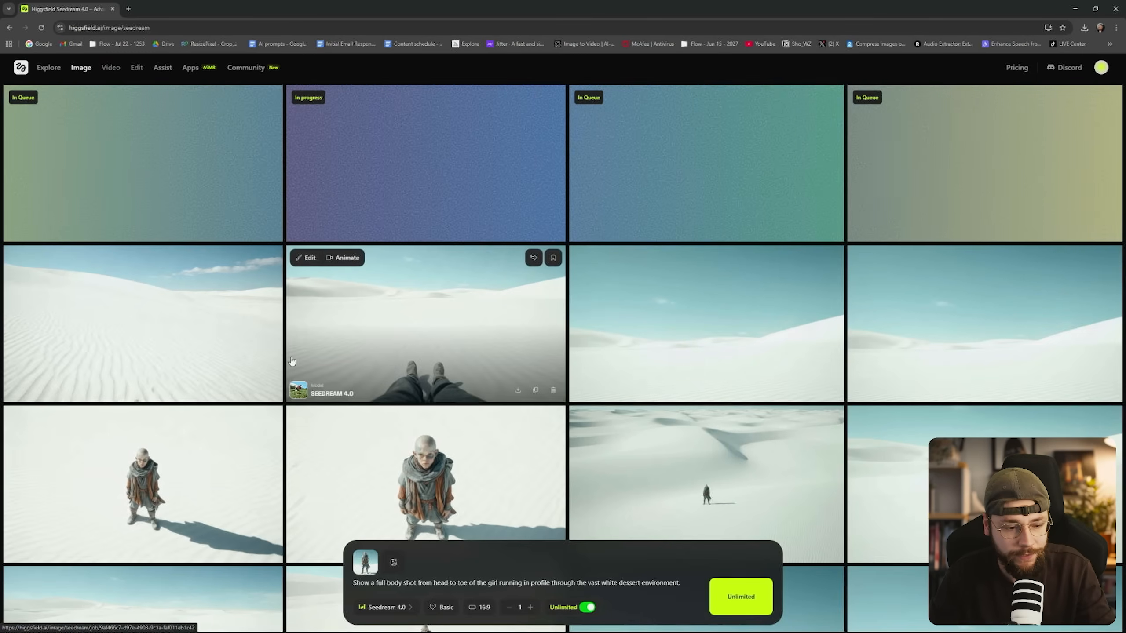
# - Check the image dimensions in the downloaded top-down shot's file properties, view the picture full size, and return to the browser
pyautogui.moveTo(912, 266)
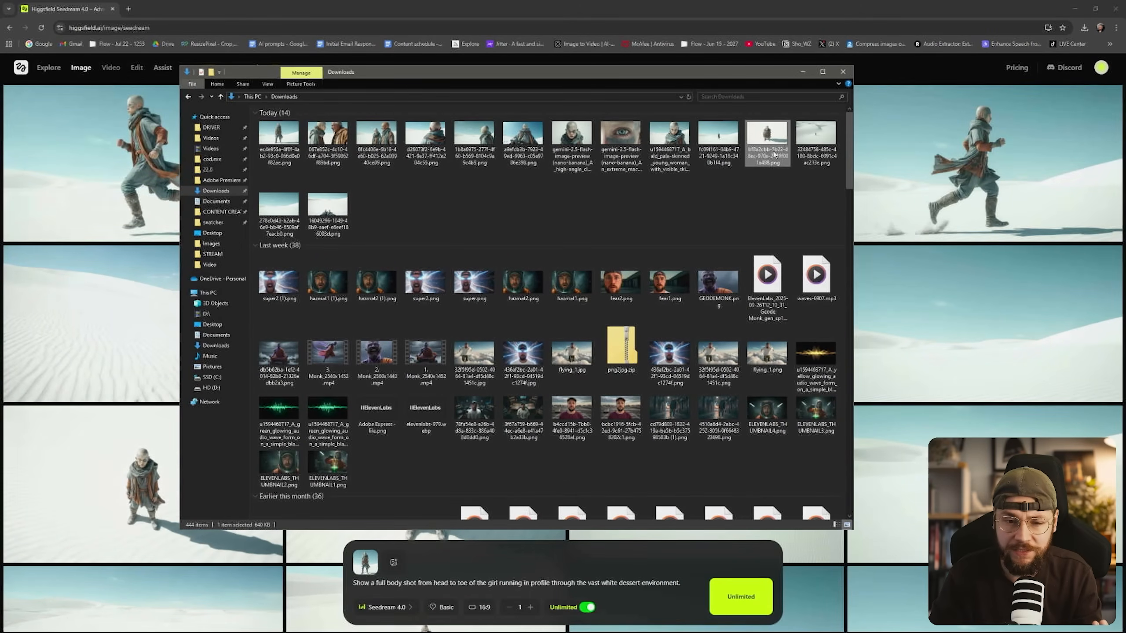
pyautogui.rightClick(773, 153)
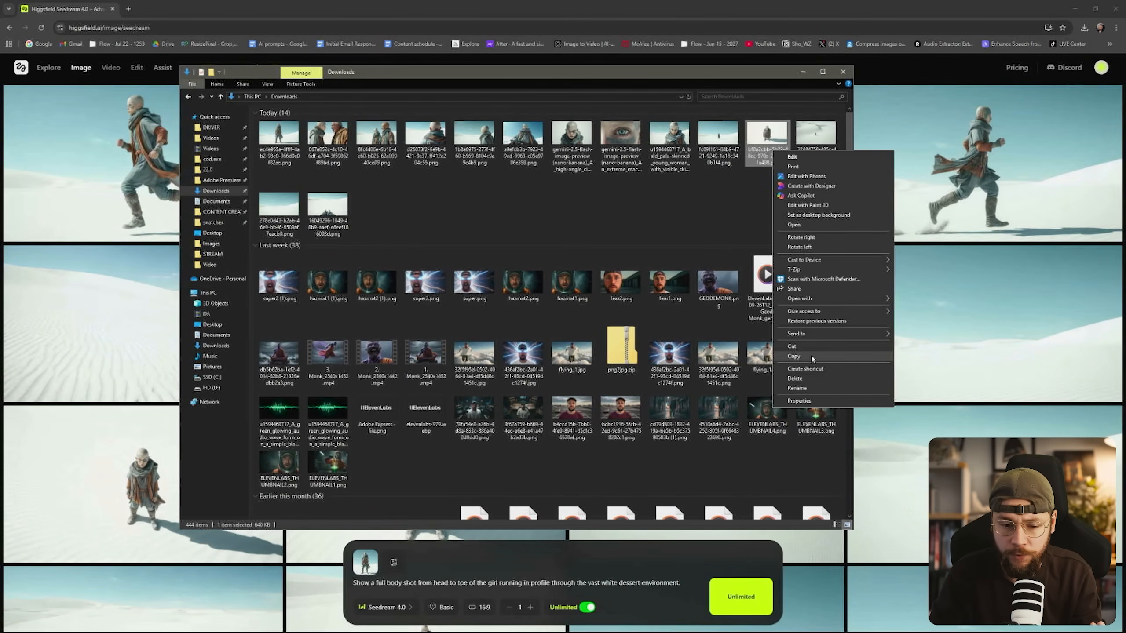
pyautogui.click(799, 401)
pyautogui.click(833, 171)
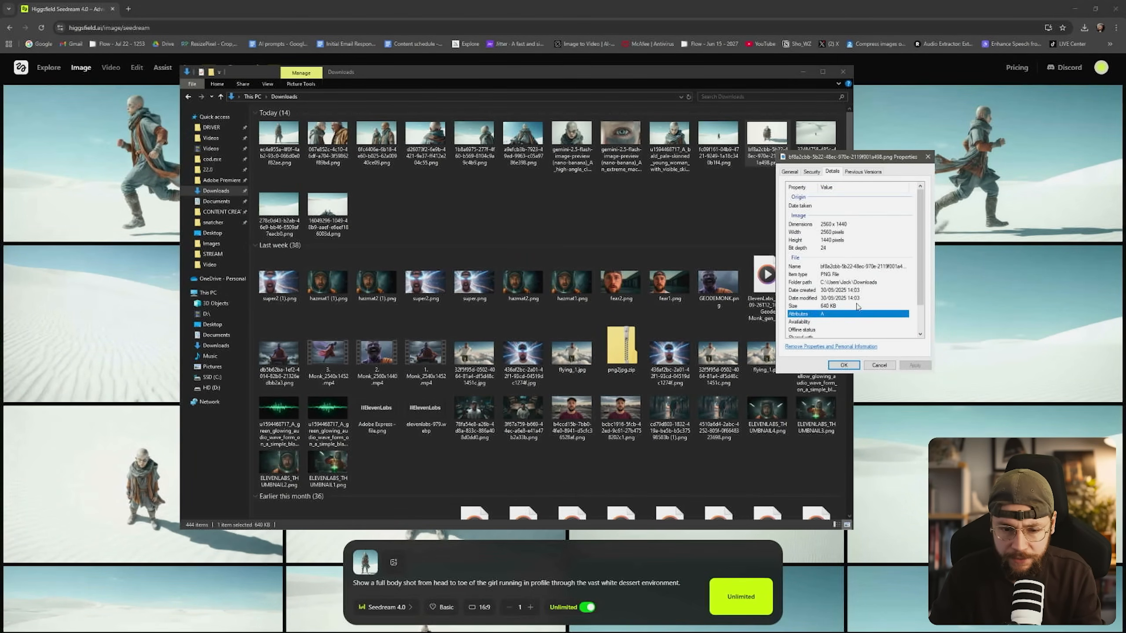
pyautogui.click(879, 364)
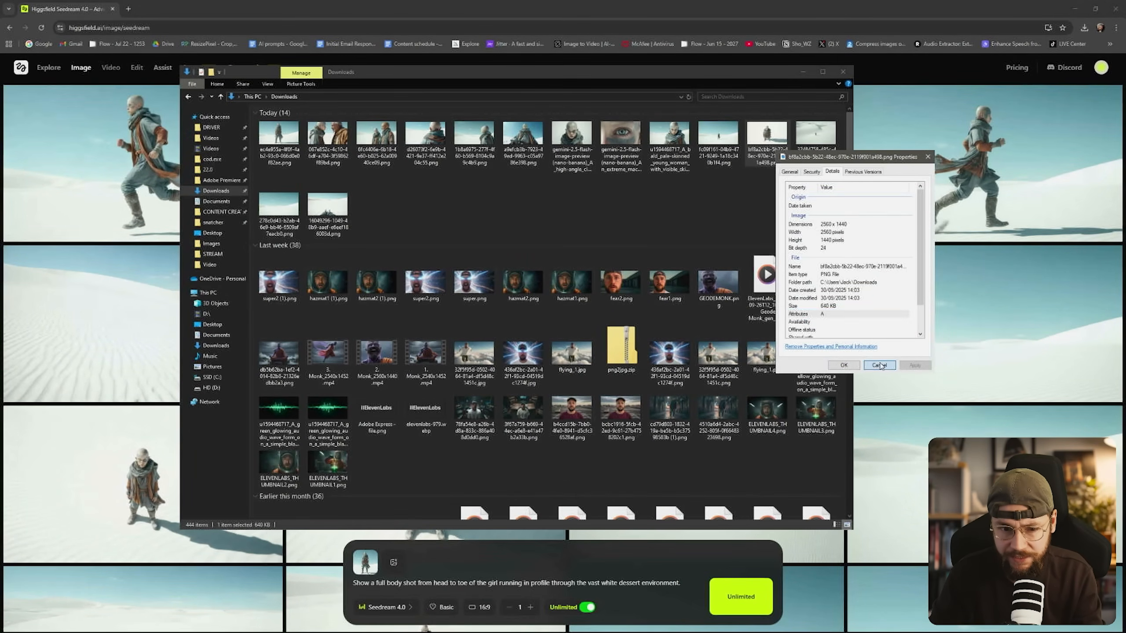
pyautogui.doubleClick(769, 140)
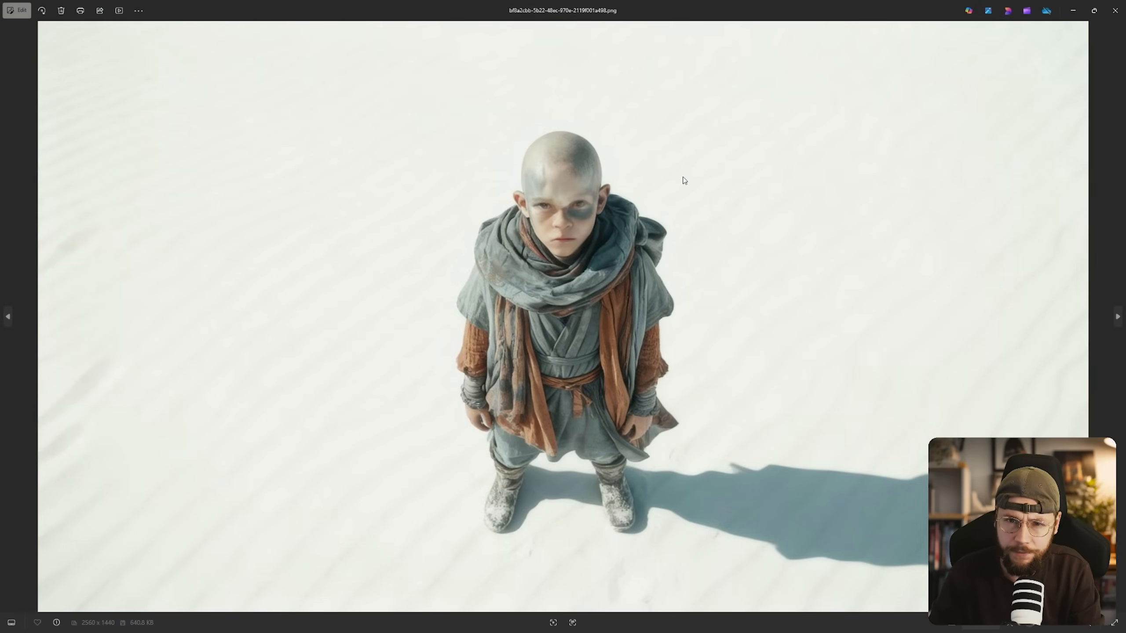
pyautogui.hotkey('alt', 'Tab')
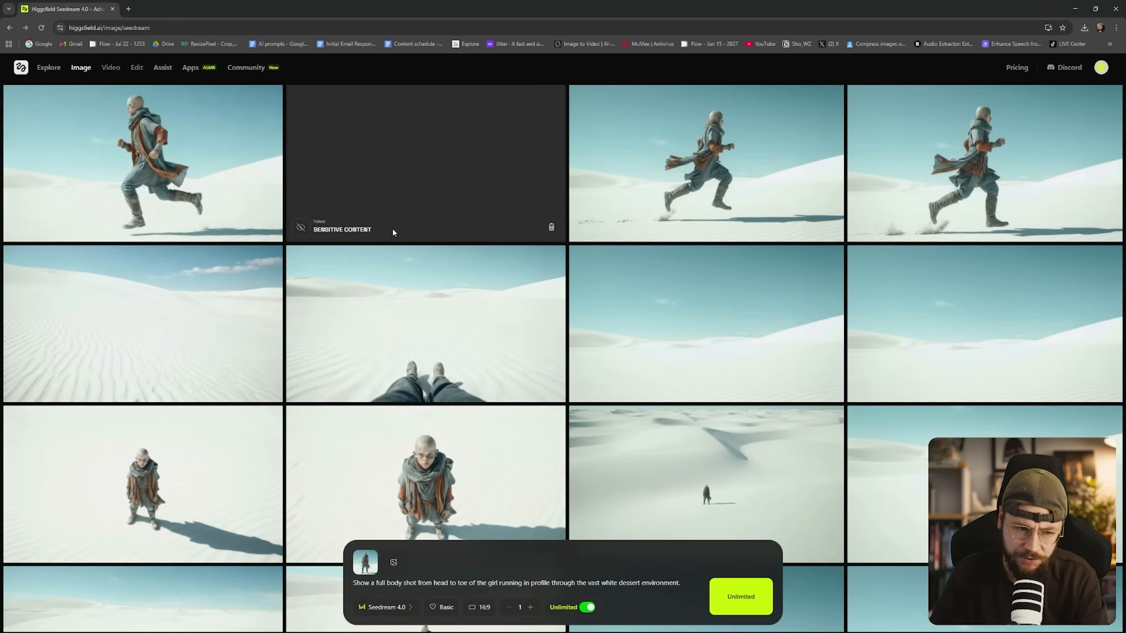
# - Compare the Nano Banana and Seedream 4.0 running shots enlarged, and download the mid-stride shot of the character running toward the right
pyautogui.click(985, 151)
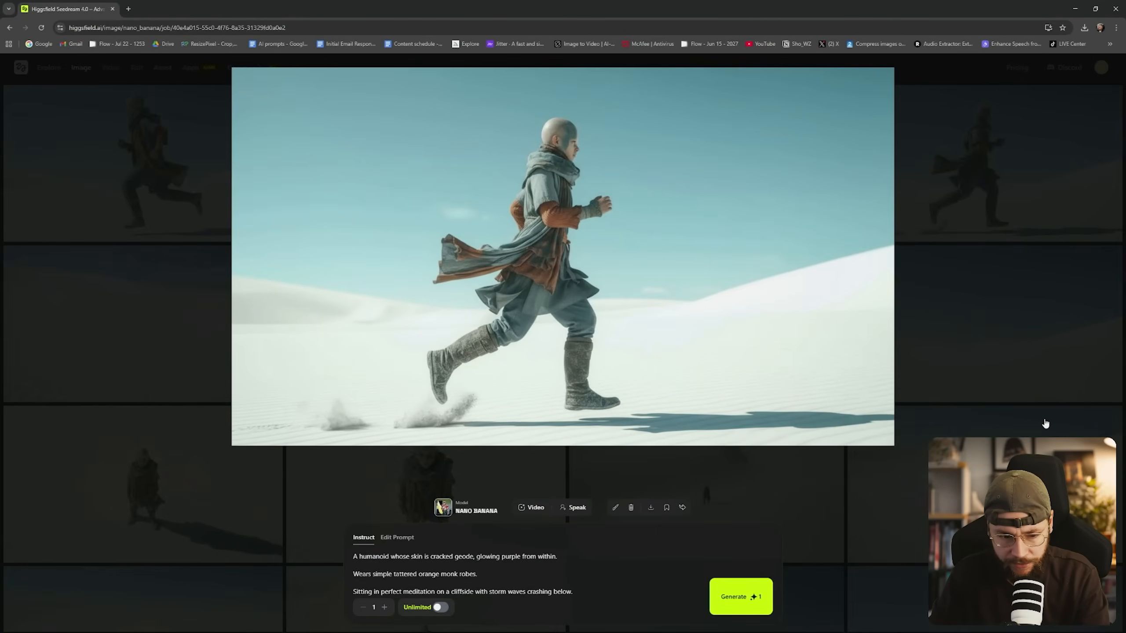
pyautogui.click(1069, 340)
pyautogui.click(142, 168)
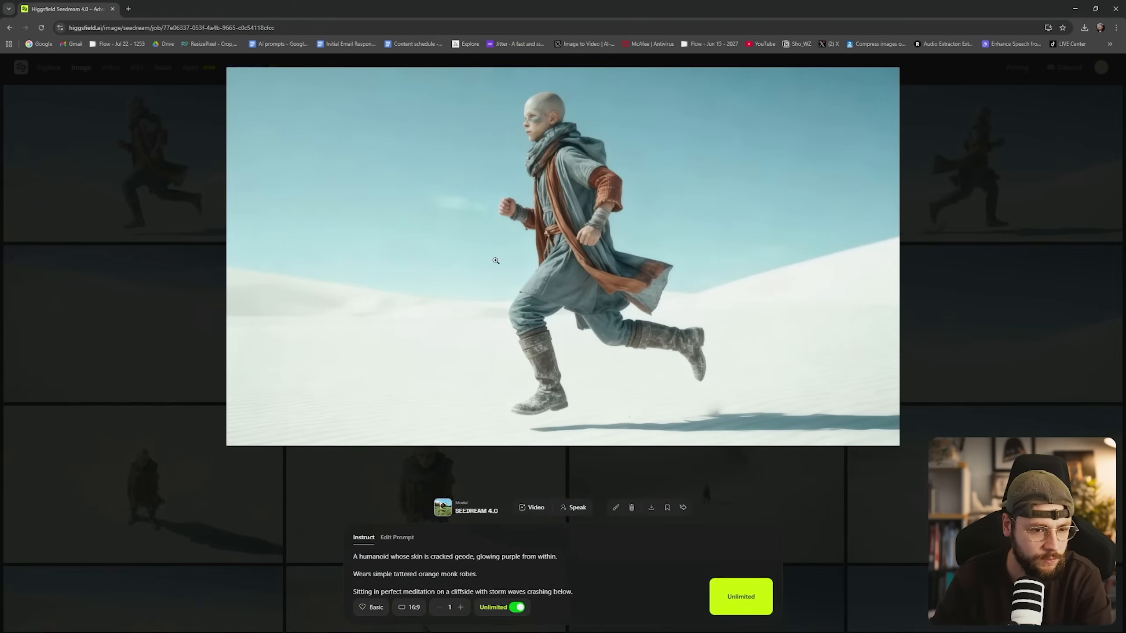
pyautogui.click(1031, 350)
pyautogui.click(1049, 235)
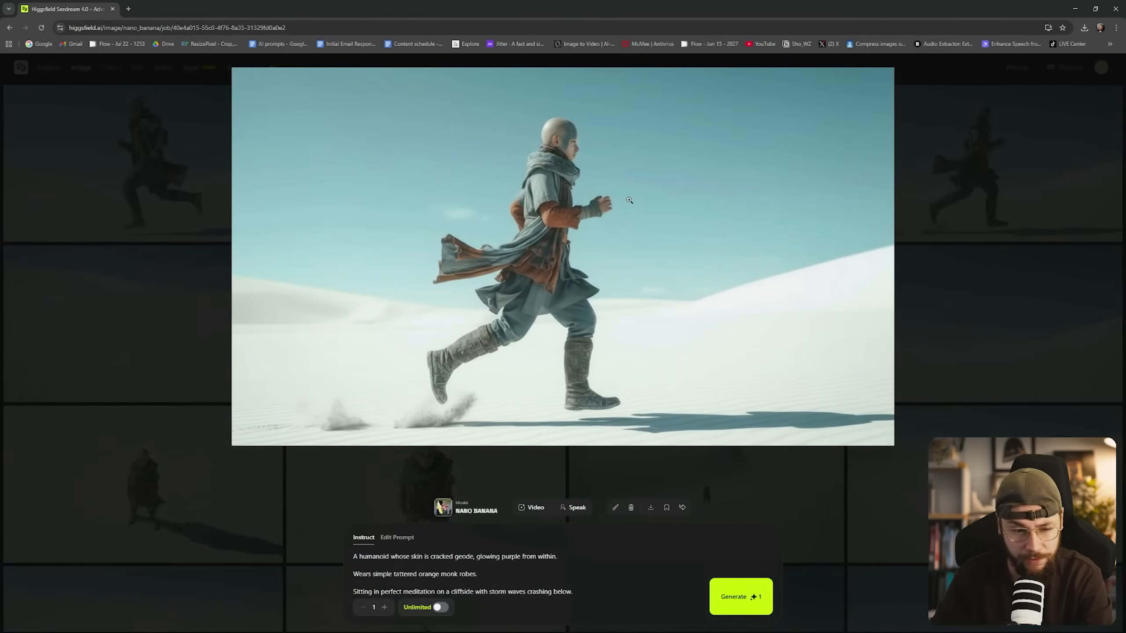
pyautogui.click(1049, 239)
pyautogui.click(796, 229)
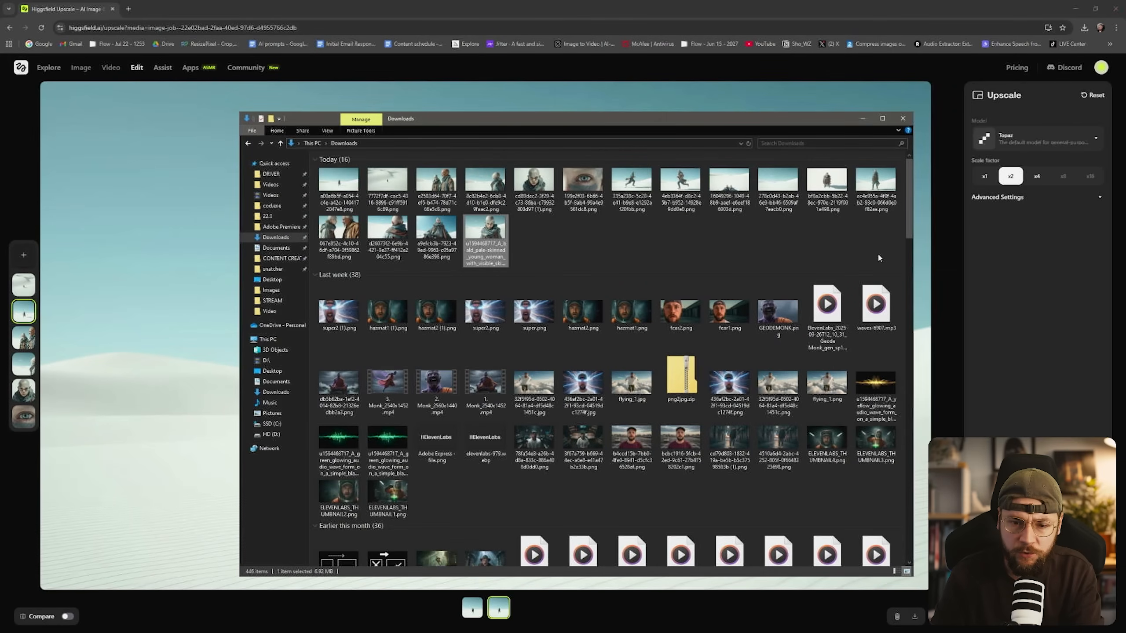
# - Review today's downloaded character shots one after another at full size, from the scarf portrait through to the wide desert shot
pyautogui.moveTo(879, 258); pyautogui.dragTo(317, 166)
pyautogui.click(593, 239)
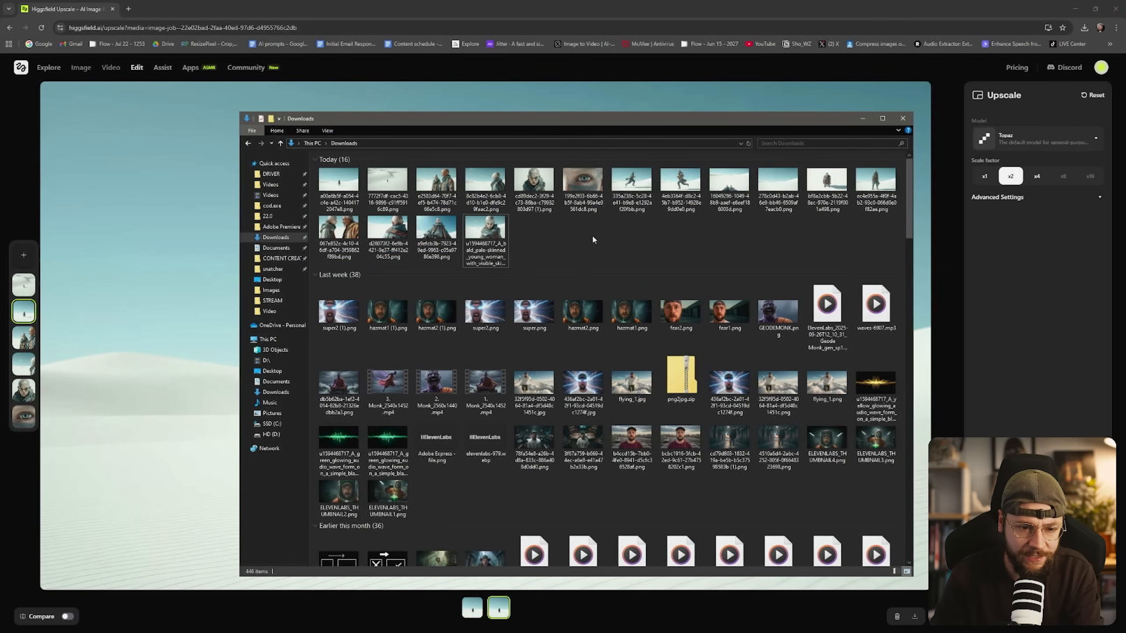
pyautogui.doubleClick(490, 251)
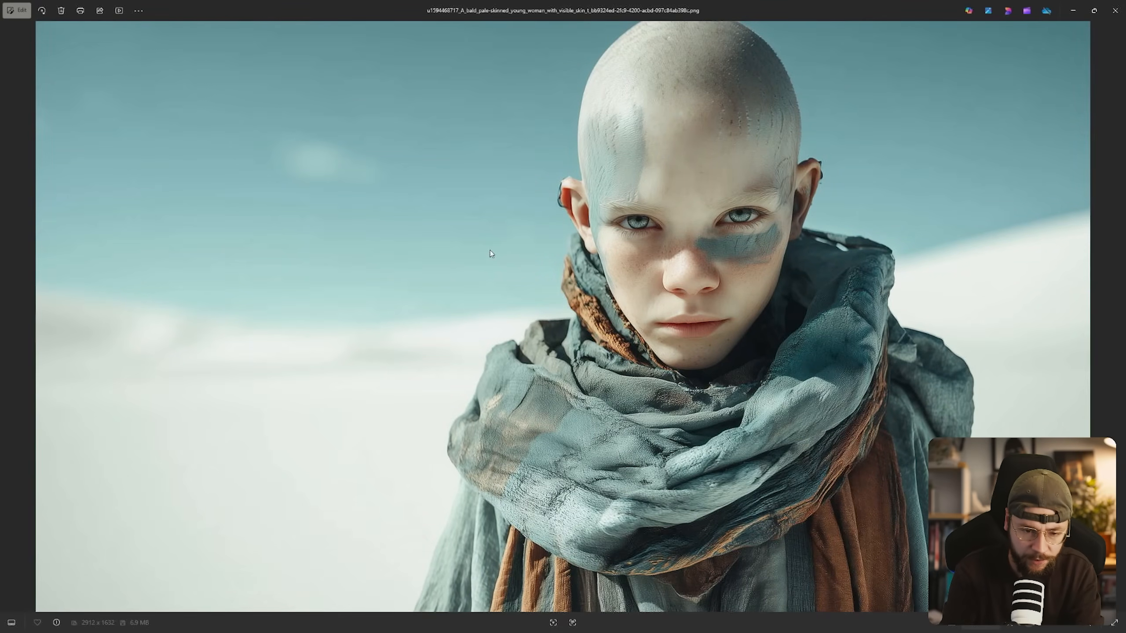
pyautogui.press('Right')
pyautogui.press('Right')
pyautogui.press('Right')
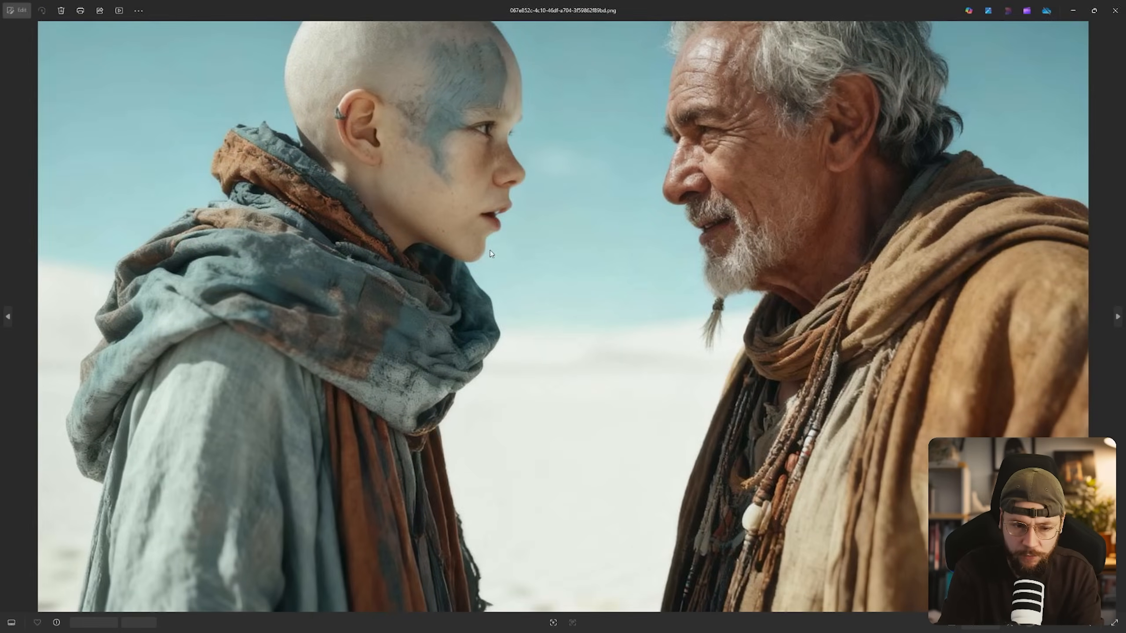
pyautogui.press('Right')
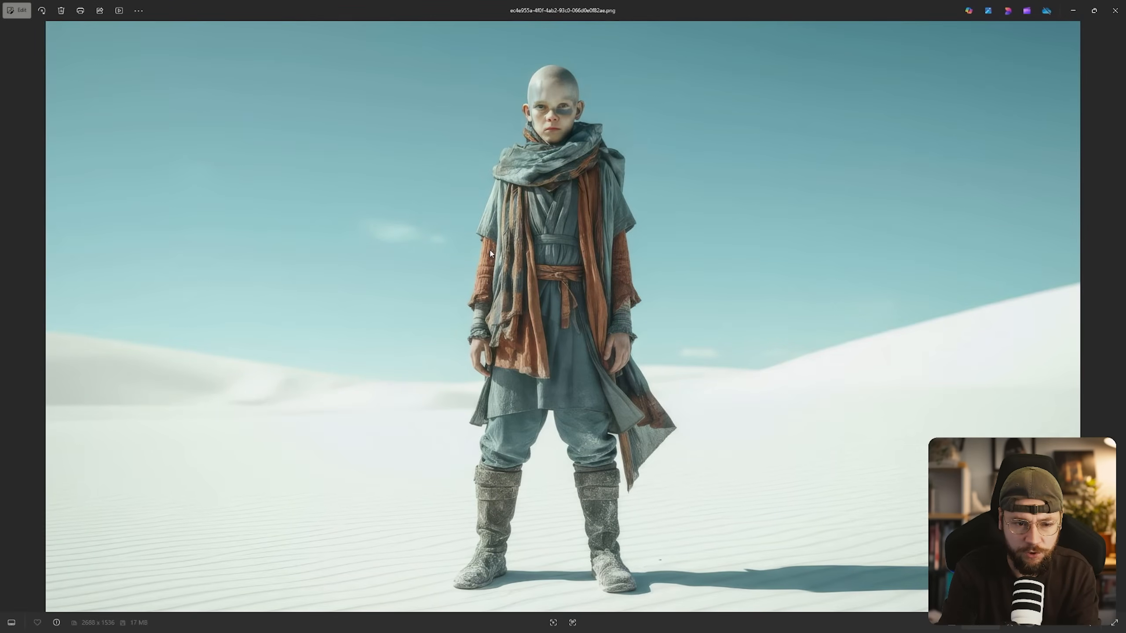
pyautogui.press('Right')
pyautogui.press('Right')
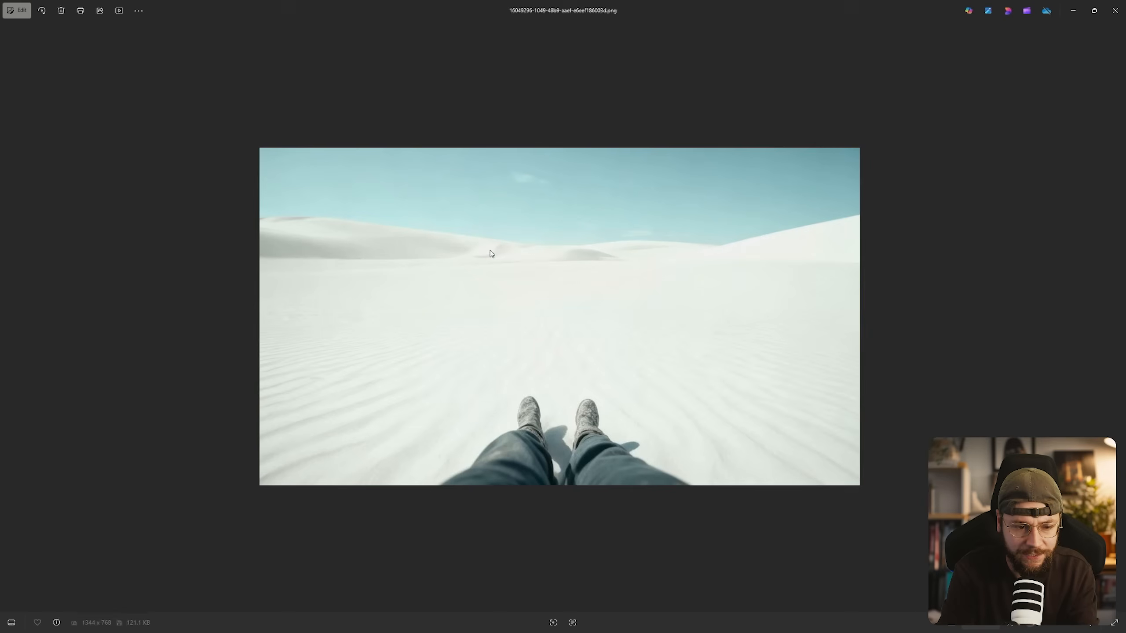
pyautogui.press('Right')
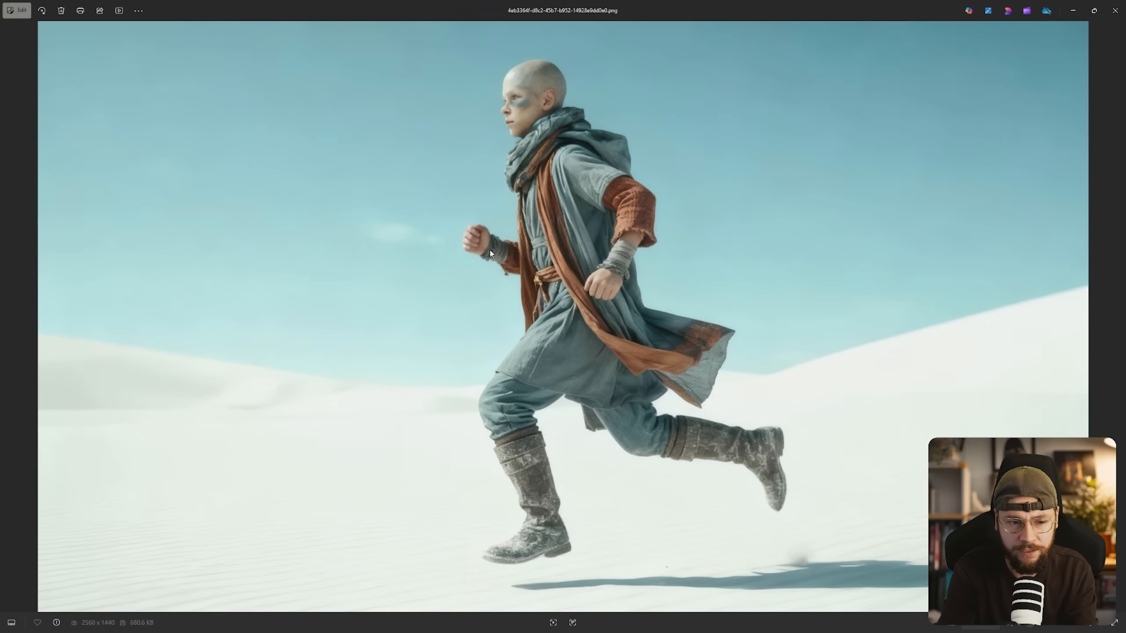
pyautogui.press('Right')
pyautogui.press('Right')
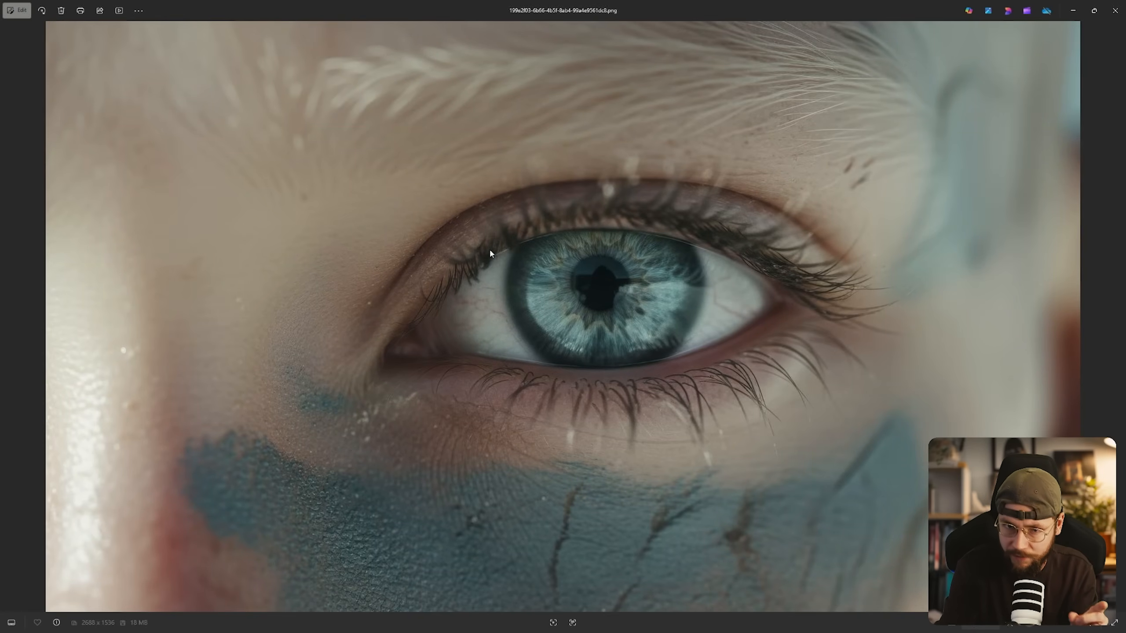
pyautogui.press('Right')
pyautogui.press('Right')
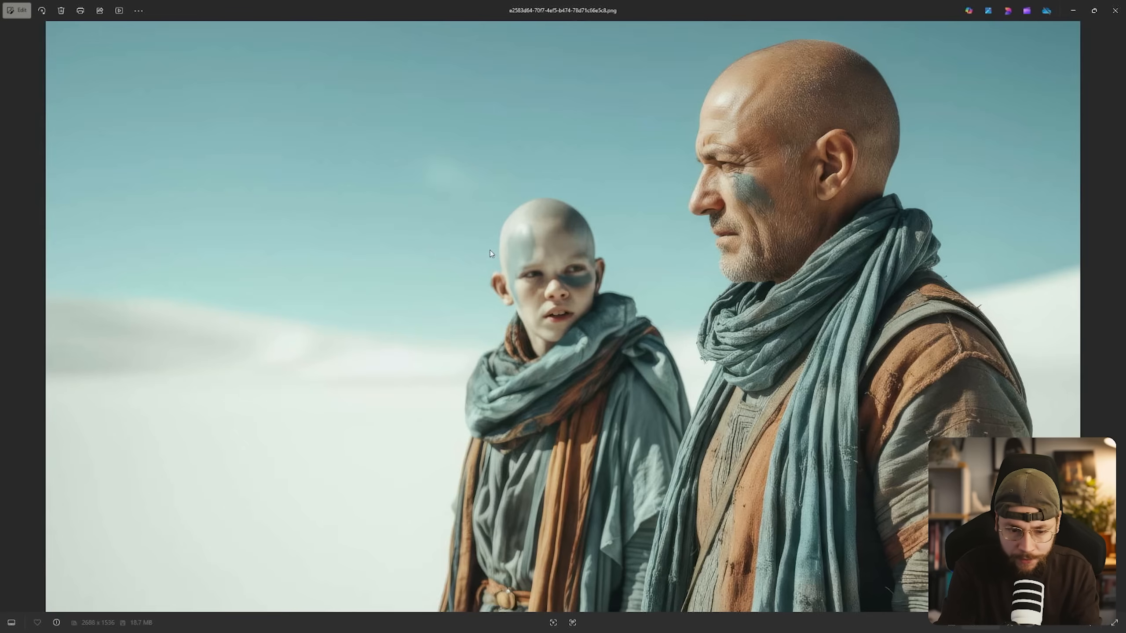
pyautogui.press('Right')
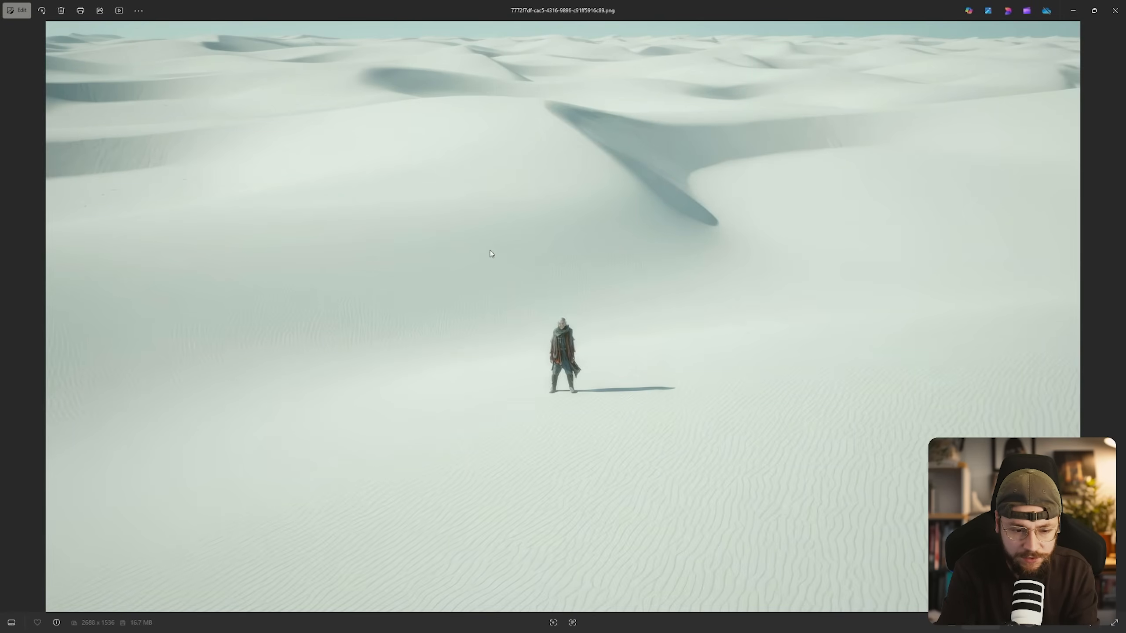
pyautogui.press('Right')
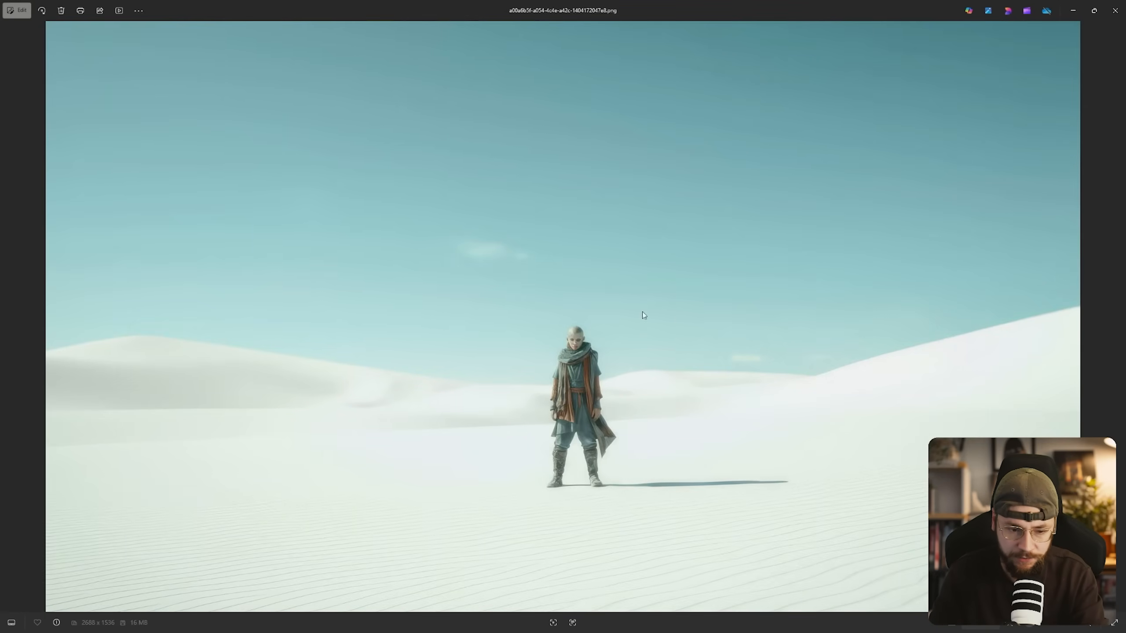
# - Examine the character's face and clothing enlarged in the wide desert shot, and close the image viewer
pyautogui.scroll(5, 771, 348)
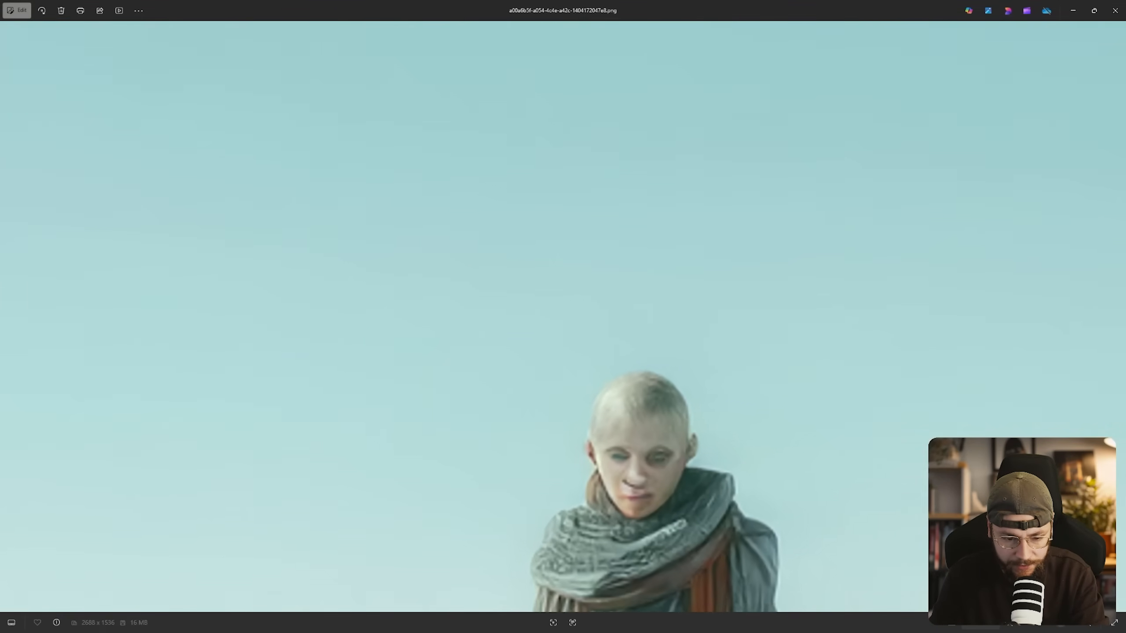
pyautogui.moveTo(659, 331); pyautogui.dragTo(678, 325)
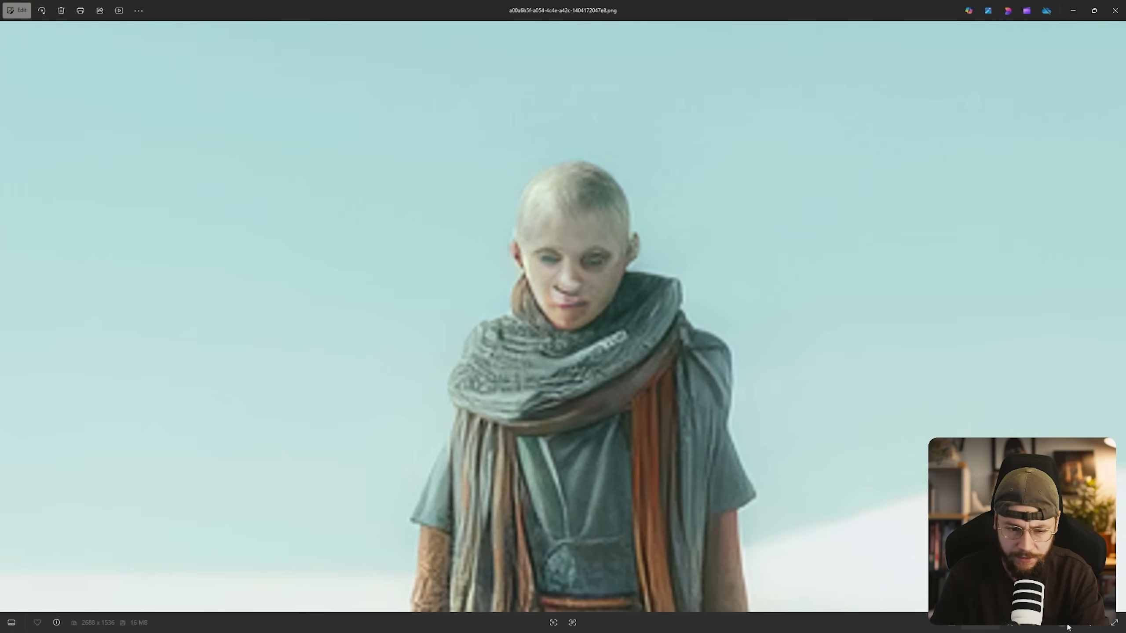
pyautogui.scroll(2, 837, 457)
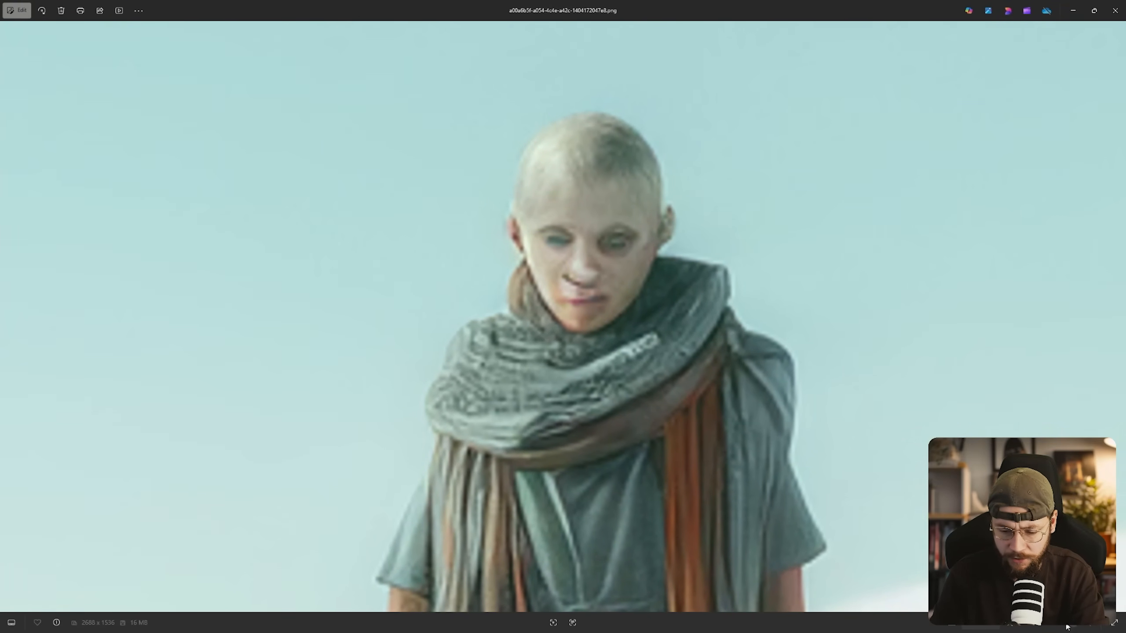
pyautogui.moveTo(1071, 629); pyautogui.dragTo(1015, 631)
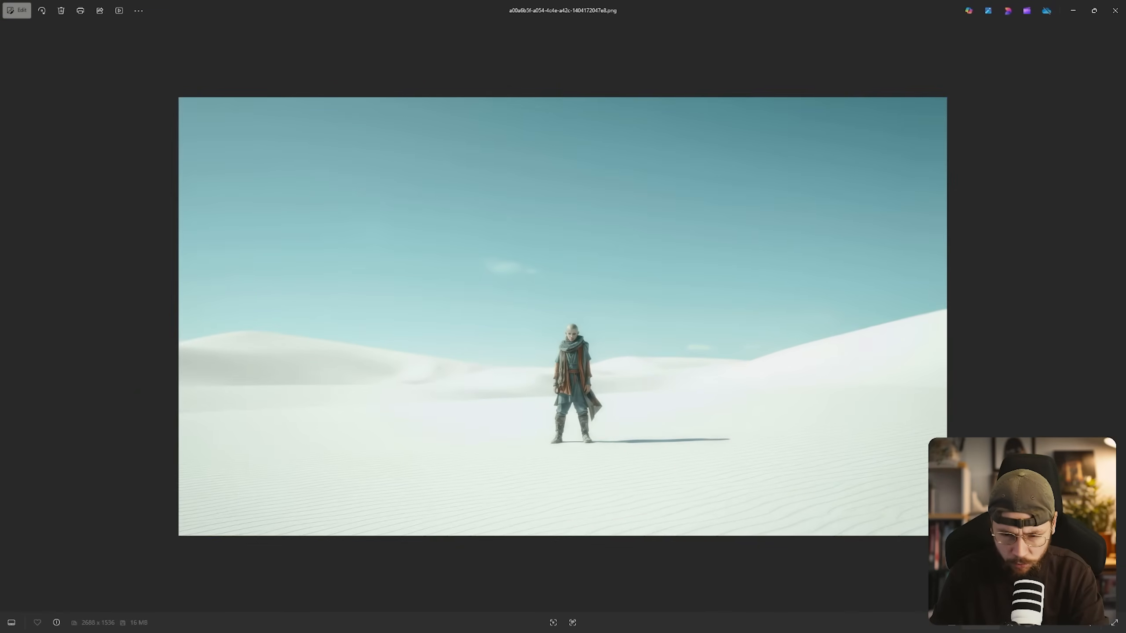
pyautogui.click(1115, 10)
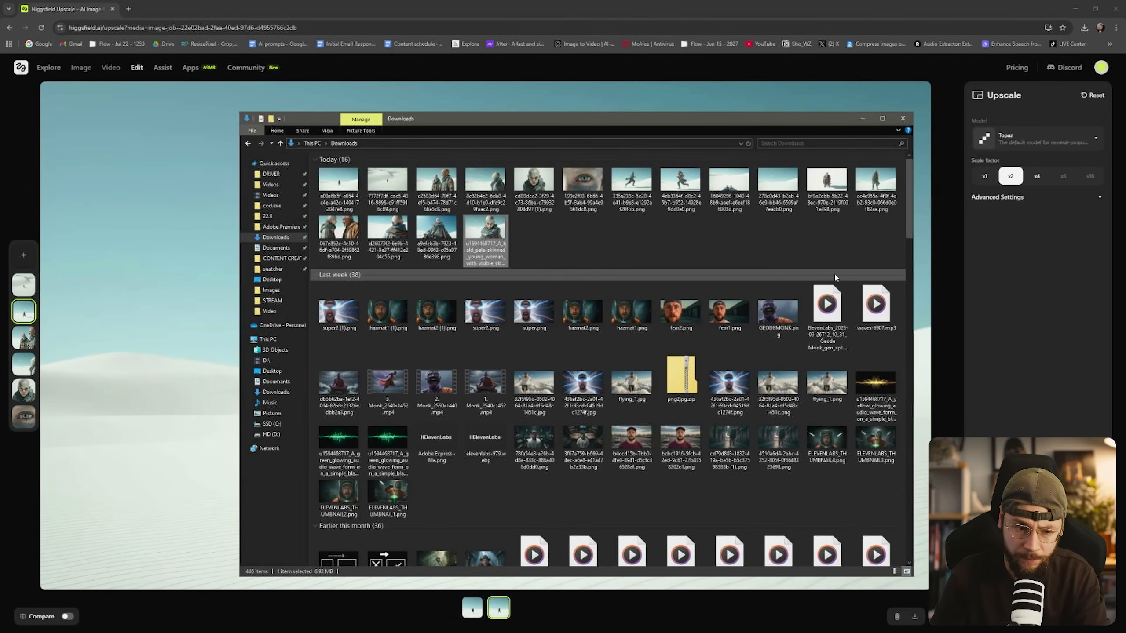
# - Switch to the LMArena server in Discord and open the video-arena-1 channel
pyautogui.moveTo(622, 127)
pyautogui.mouseDown()
pyautogui.moveTo(625, 145)
pyautogui.moveTo(723, 147)
pyautogui.moveTo(609, 110)
pyautogui.mouseUp()
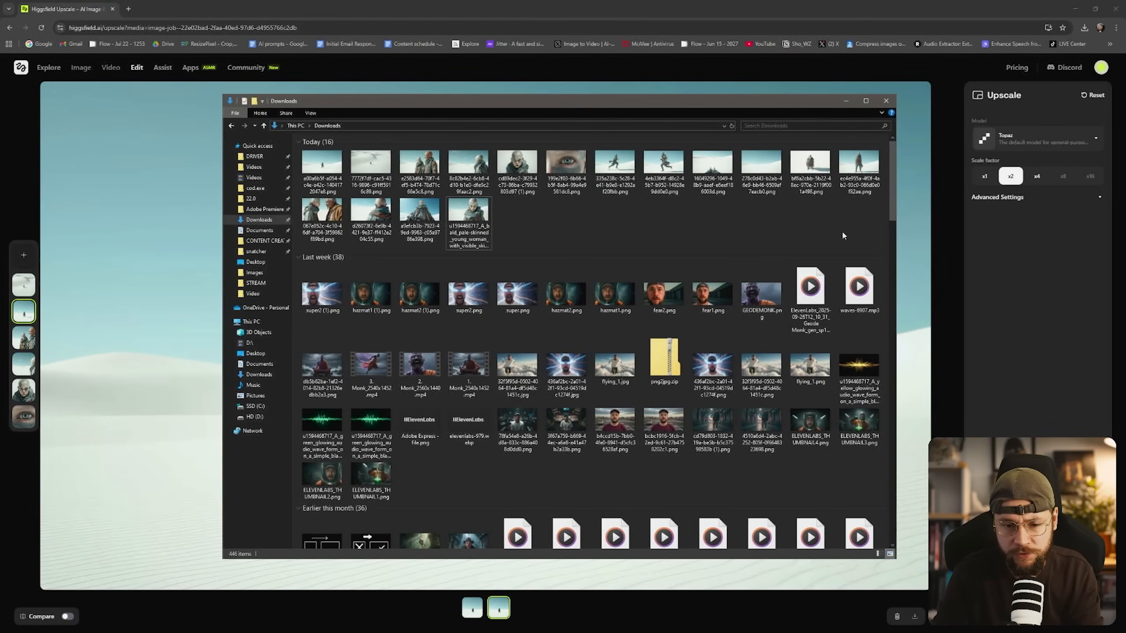
pyautogui.moveTo(844, 231); pyautogui.dragTo(724, 221)
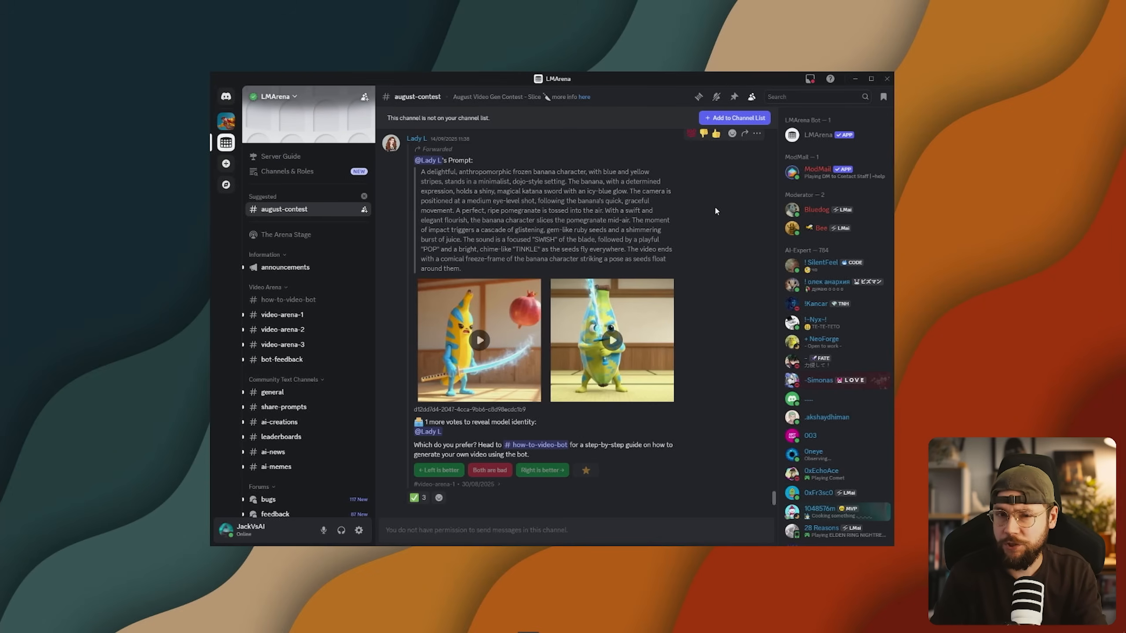
pyautogui.moveTo(623, 78); pyautogui.dragTo(509, 41)
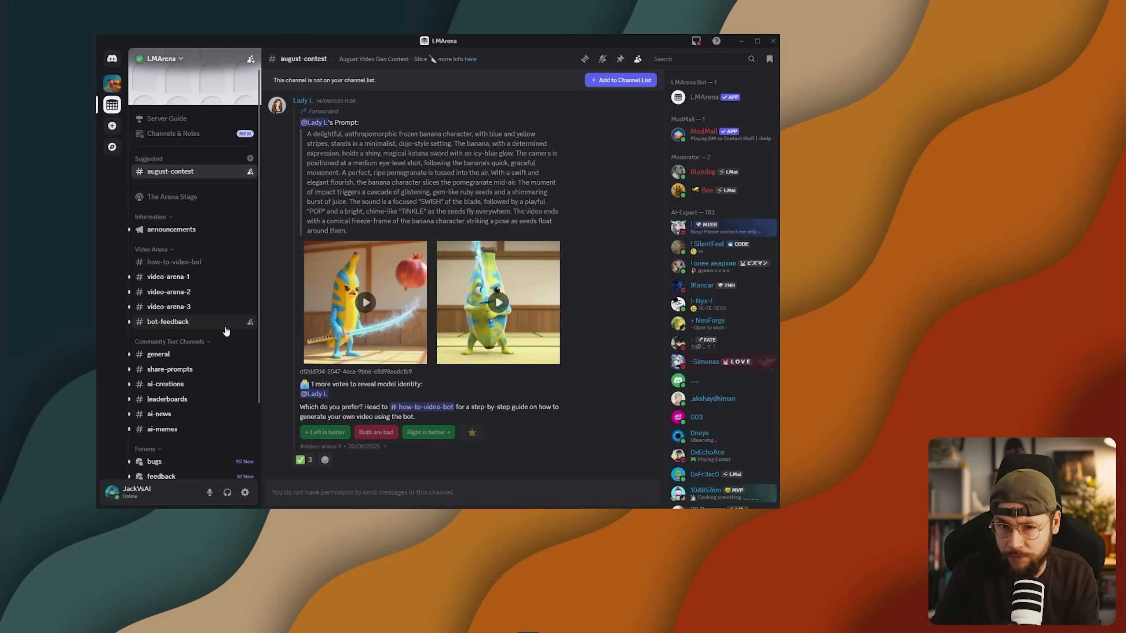
pyautogui.click(177, 276)
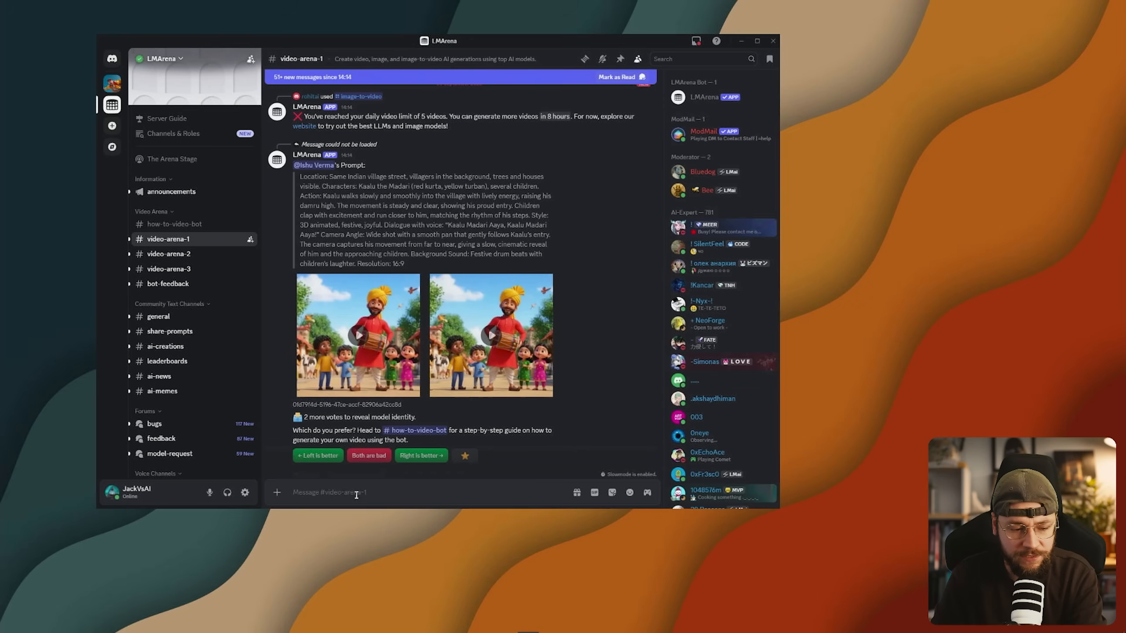
# - Submit an image-to-video request with the rightward running shot, prompting a smooth, fluid tracking dolly shot alongside the character as she runs
pyautogui.write('/')
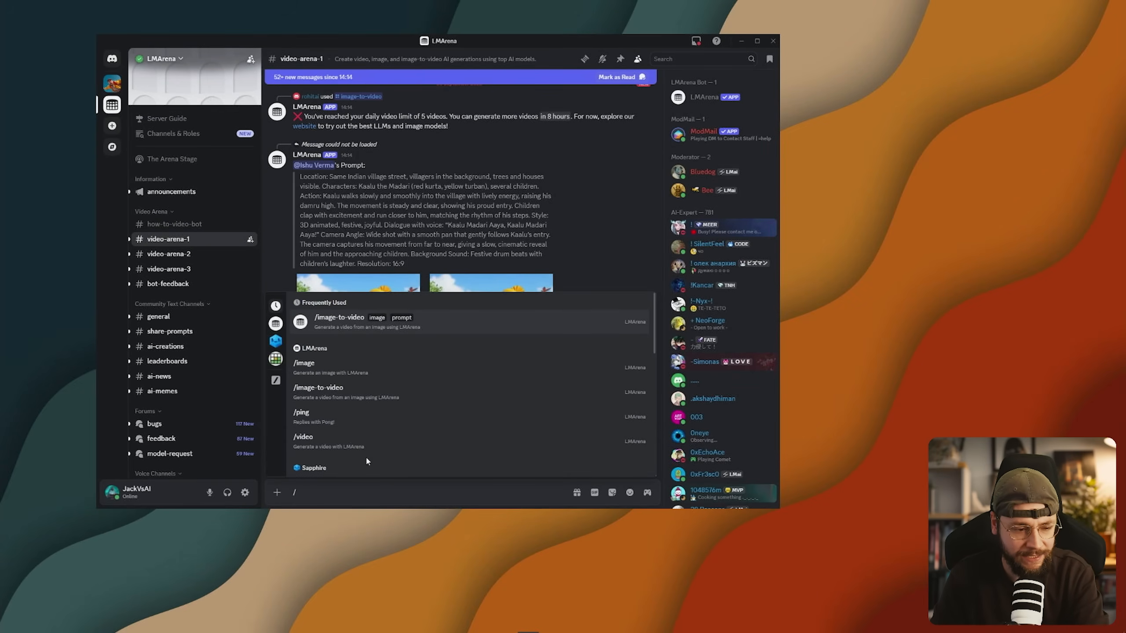
pyautogui.press('Return')
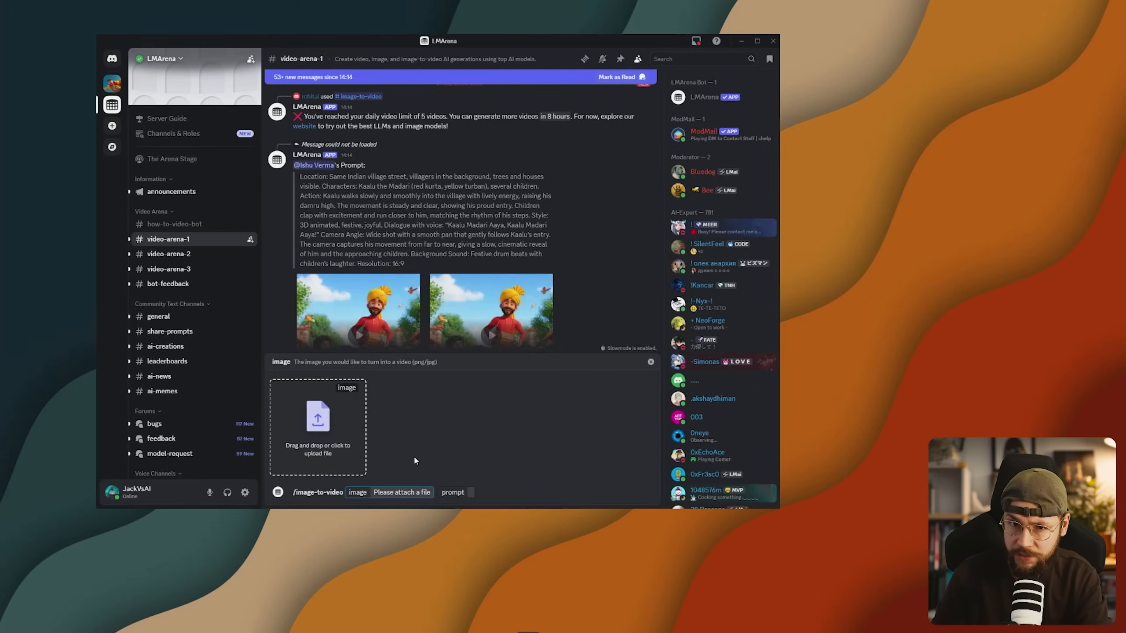
pyautogui.hotkey('alt', 'Tab')
pyautogui.moveTo(831, 226); pyautogui.dragTo(338, 407)
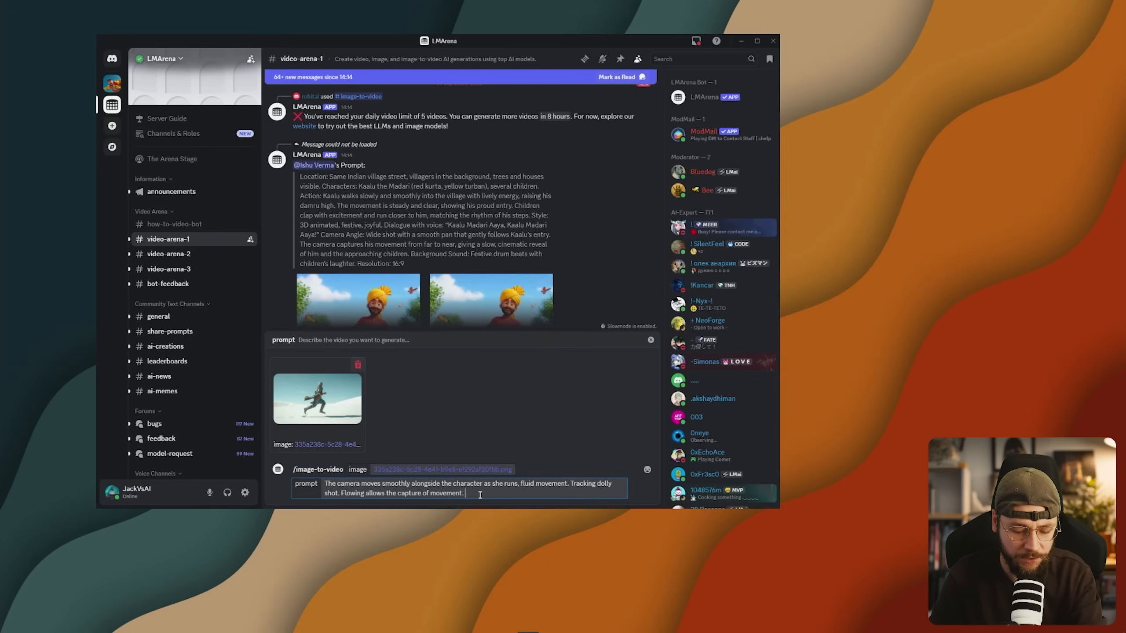
pyautogui.press('Return')
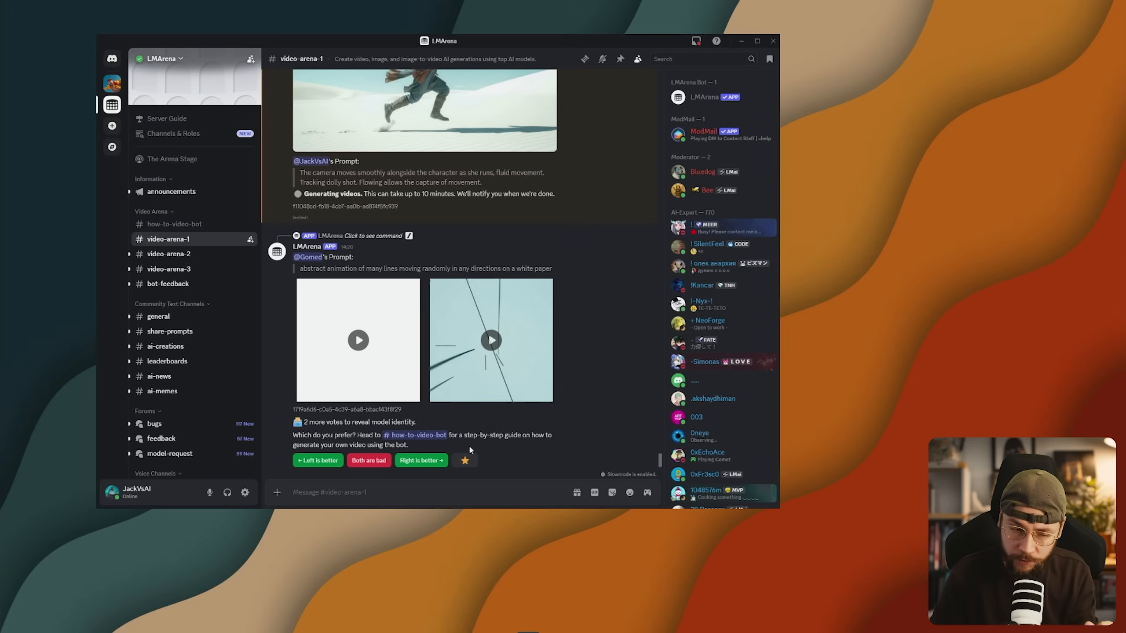
# - Play and compare both generated running videos enlarged, rewatch the second one, and close the player
pyautogui.scroll(3, 479, 439)
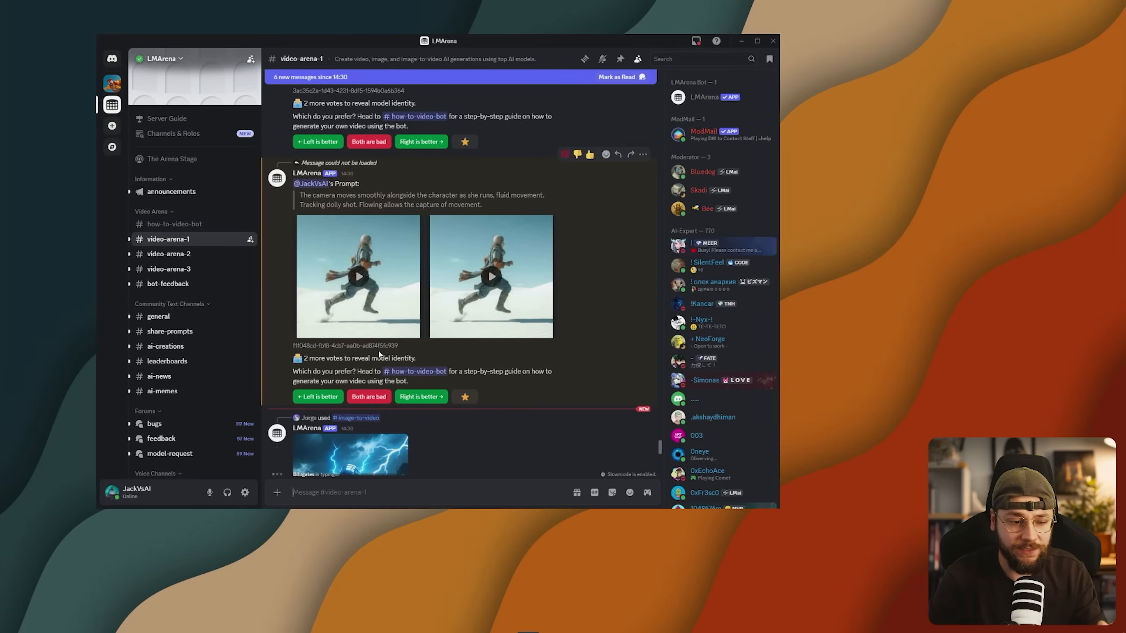
pyautogui.click(359, 288)
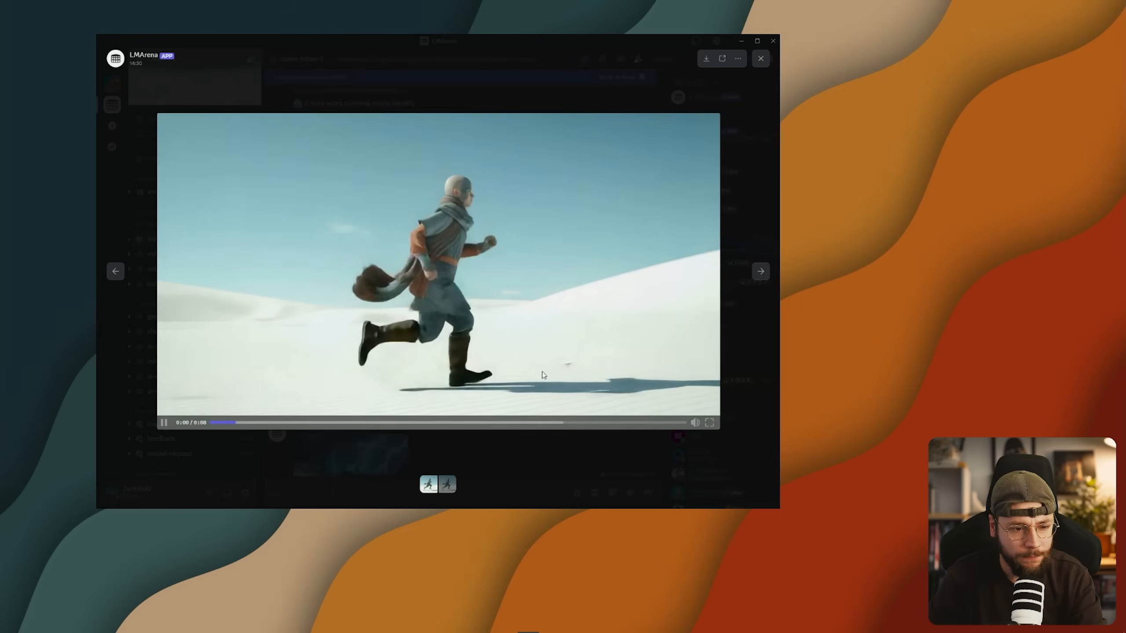
pyautogui.click(769, 369)
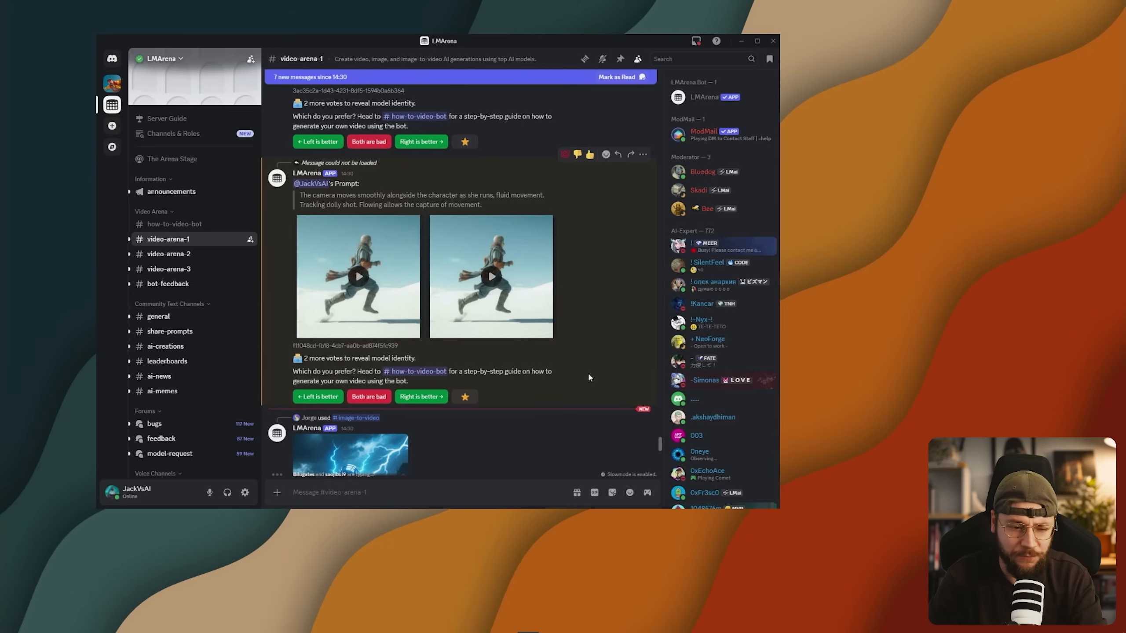
pyautogui.click(501, 311)
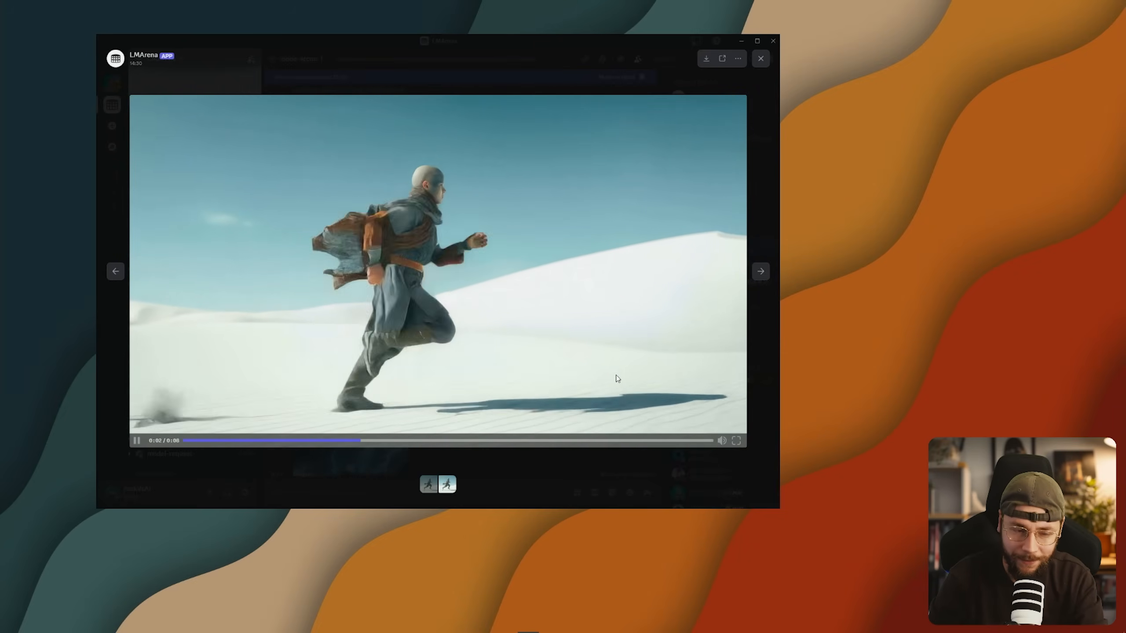
pyautogui.click(216, 440)
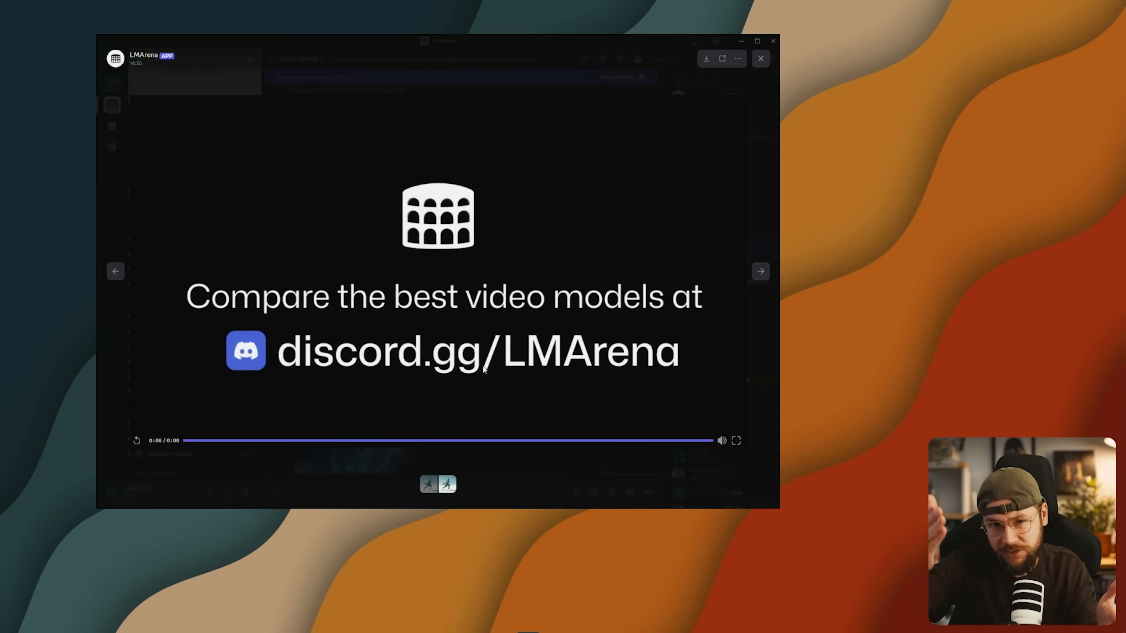
pyautogui.press('Escape')
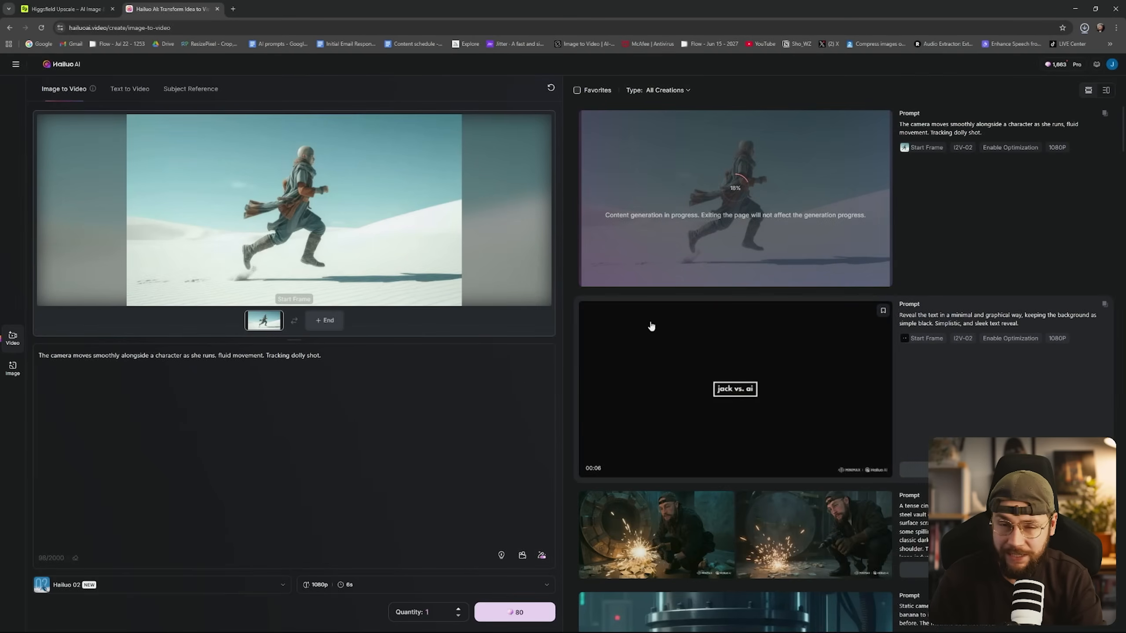
# - Open Hailuo AI in a new browser tab, go to its image-to-video generator, and look through the earlier creations
pyautogui.click(1084, 27)
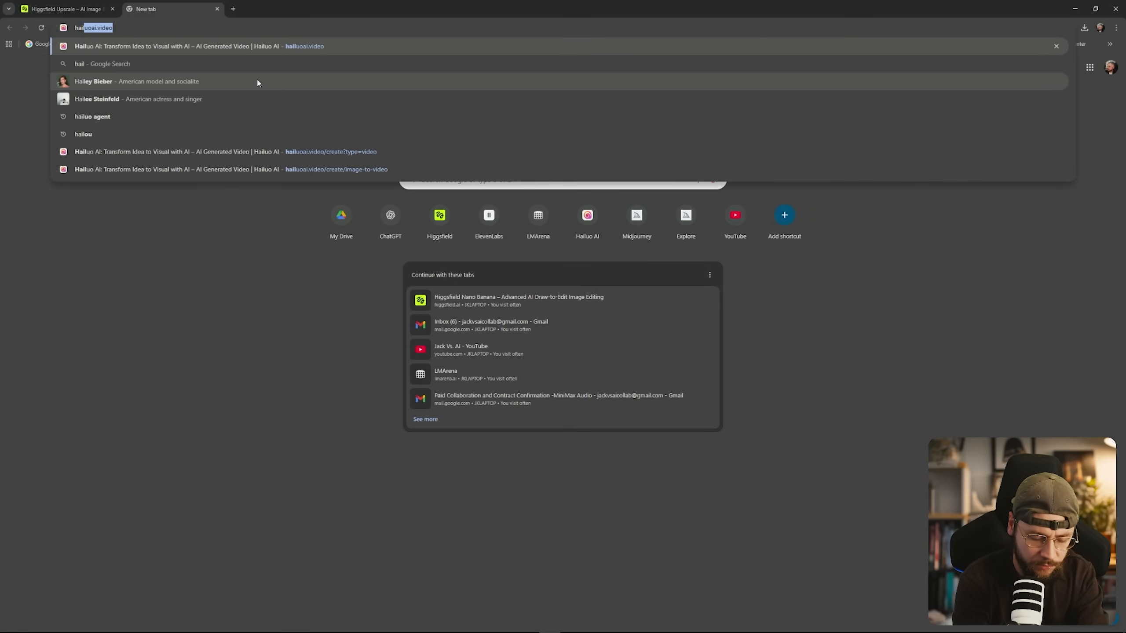
pyautogui.press('Return')
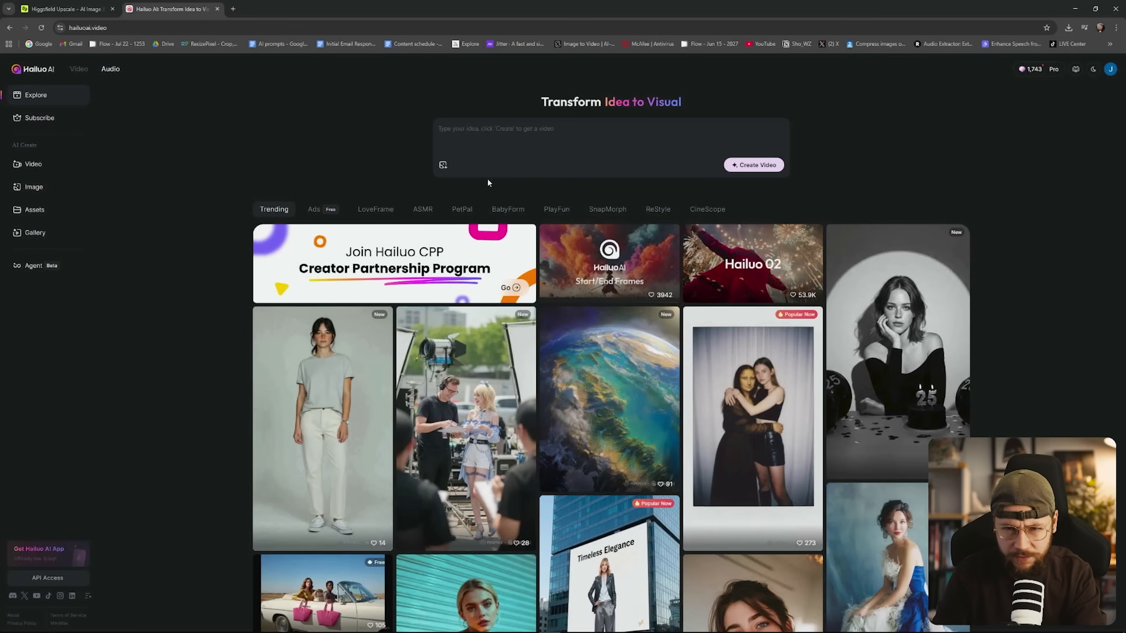
pyautogui.click(30, 188)
pyautogui.click(17, 65)
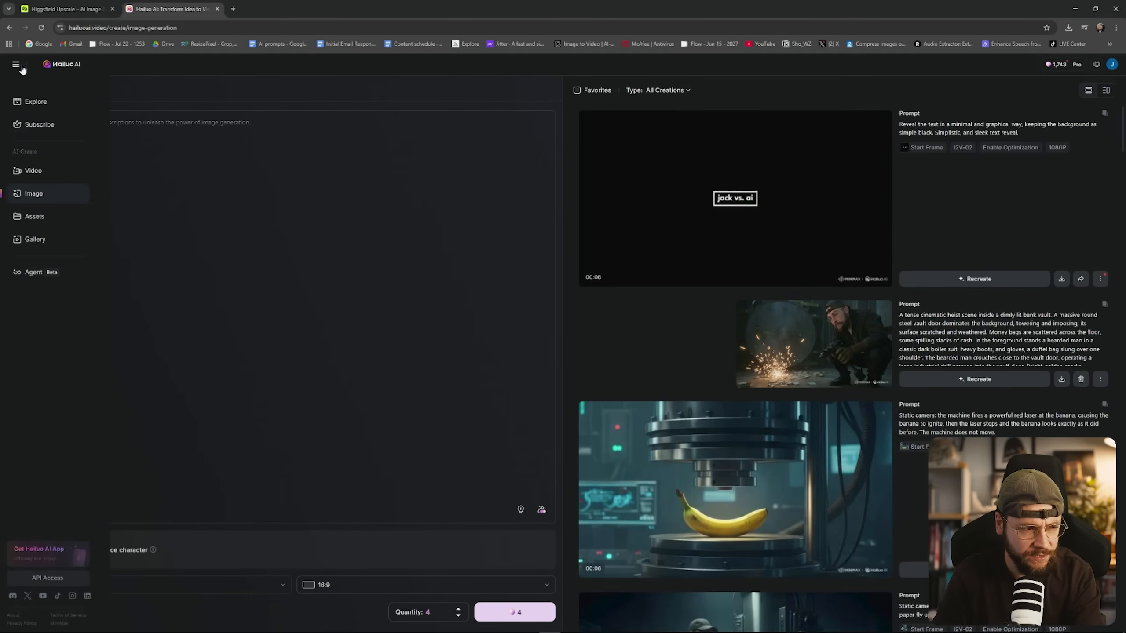
pyautogui.click(34, 171)
pyautogui.scroll(-15, 751, 496)
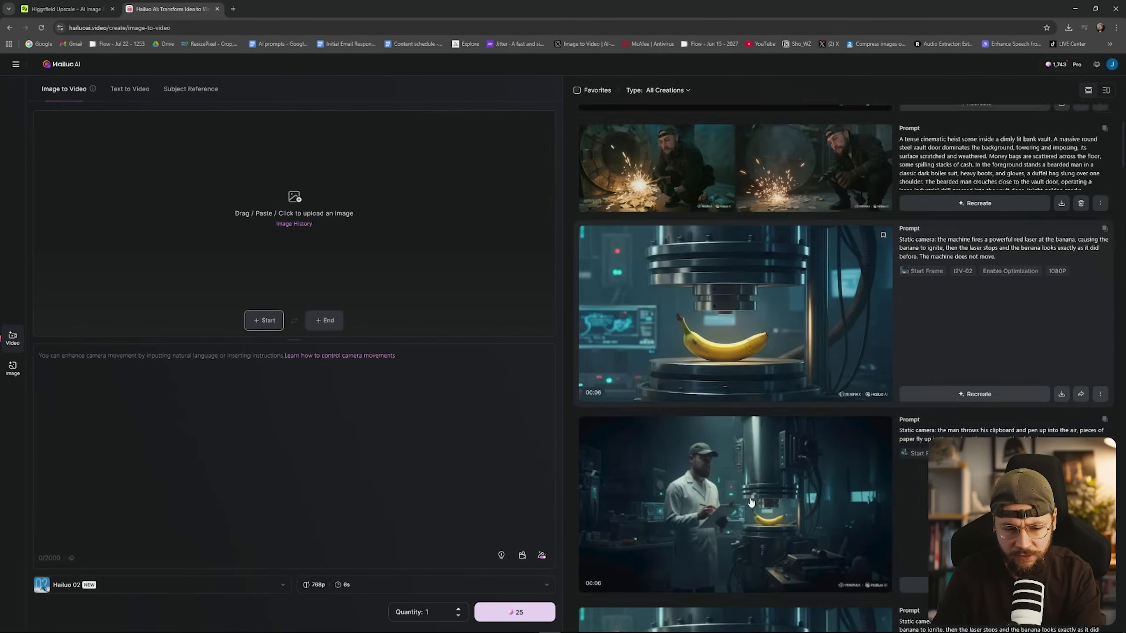
pyautogui.scroll(-15, 753, 496)
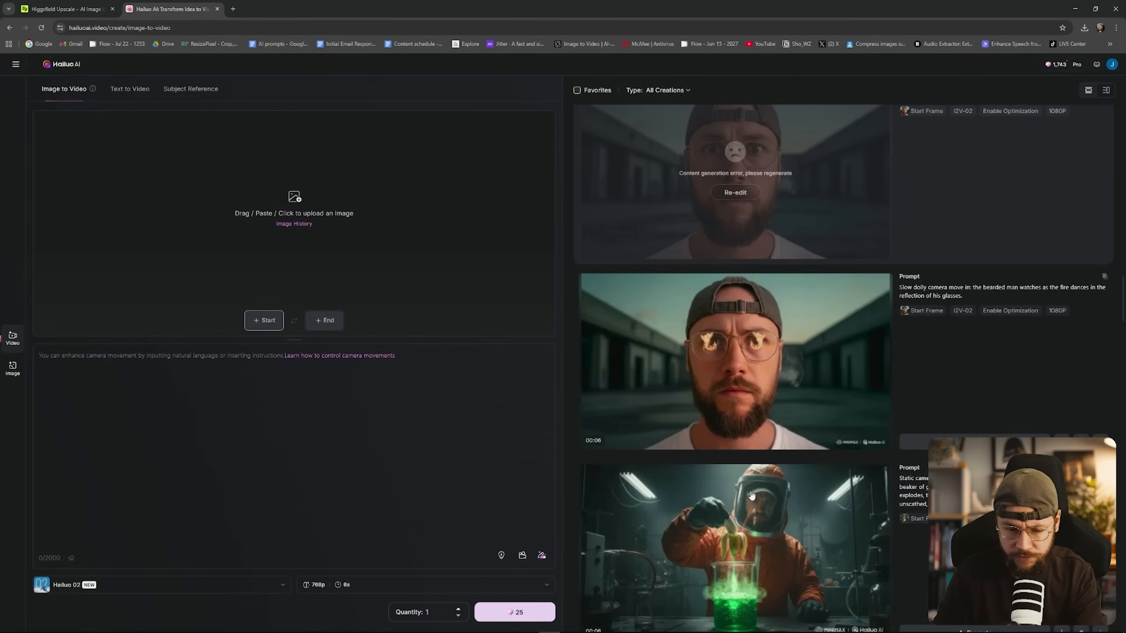
pyautogui.scroll(-10, 759, 503)
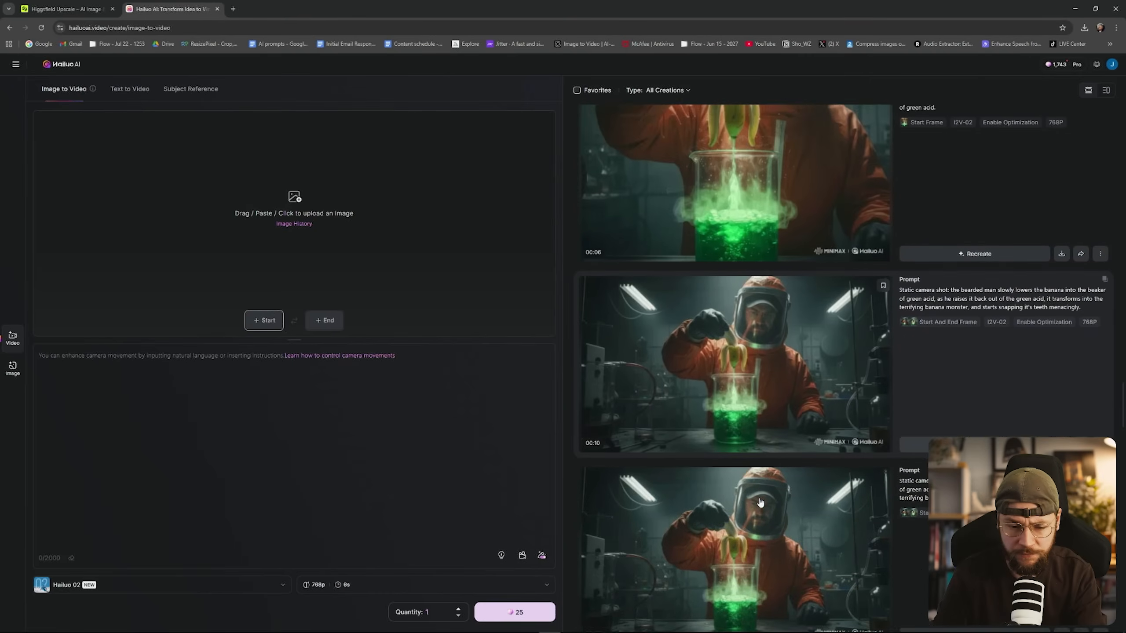
pyautogui.scroll(-15, 782, 498)
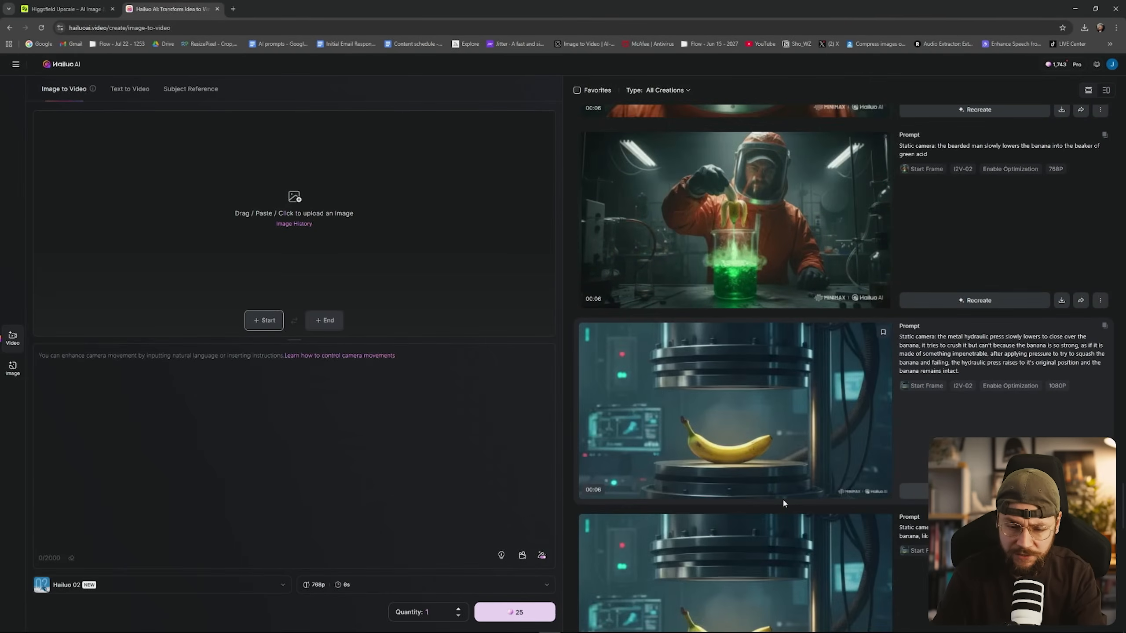
pyautogui.scroll(10, 783, 500)
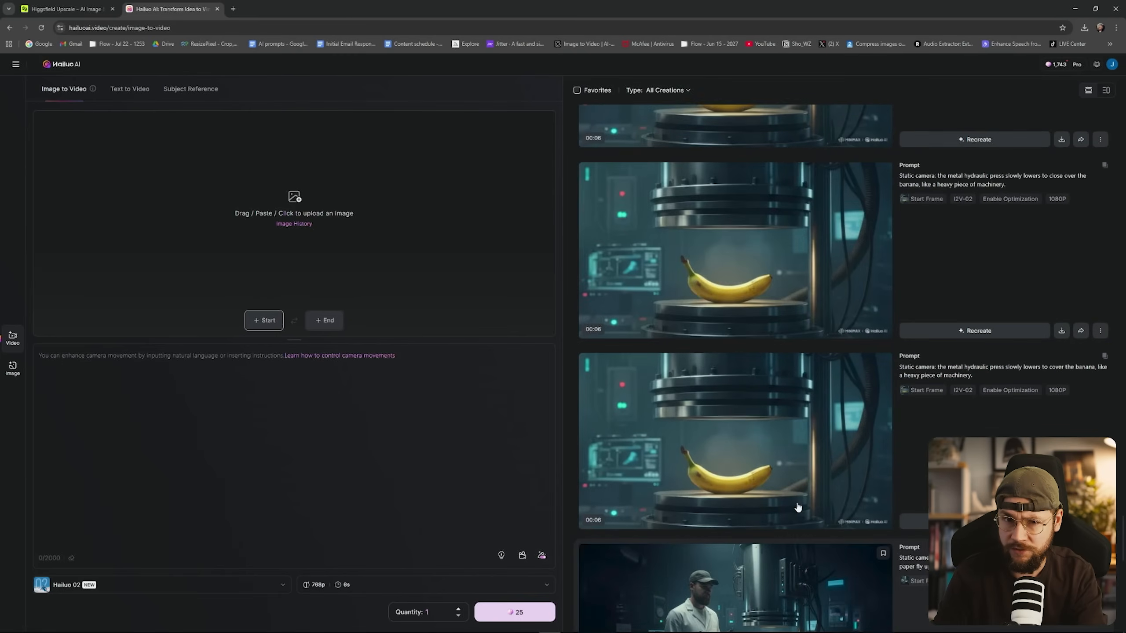
# - Play the rack-focus video of the bald girl seen from behind in the large view
pyautogui.scroll(10, 807, 506)
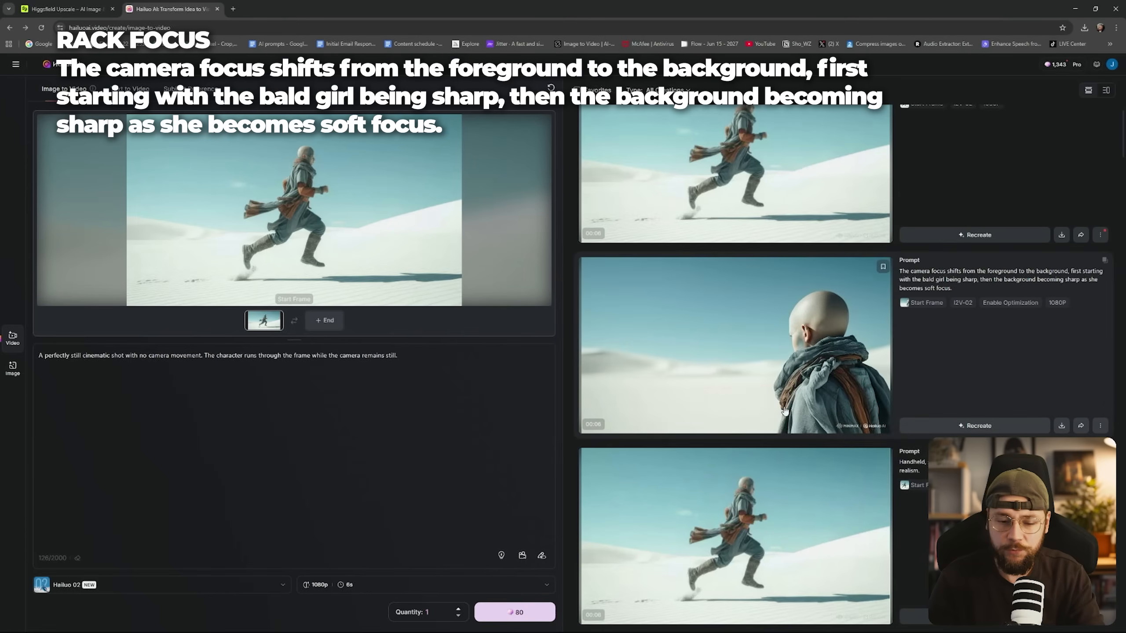
pyautogui.click(734, 339)
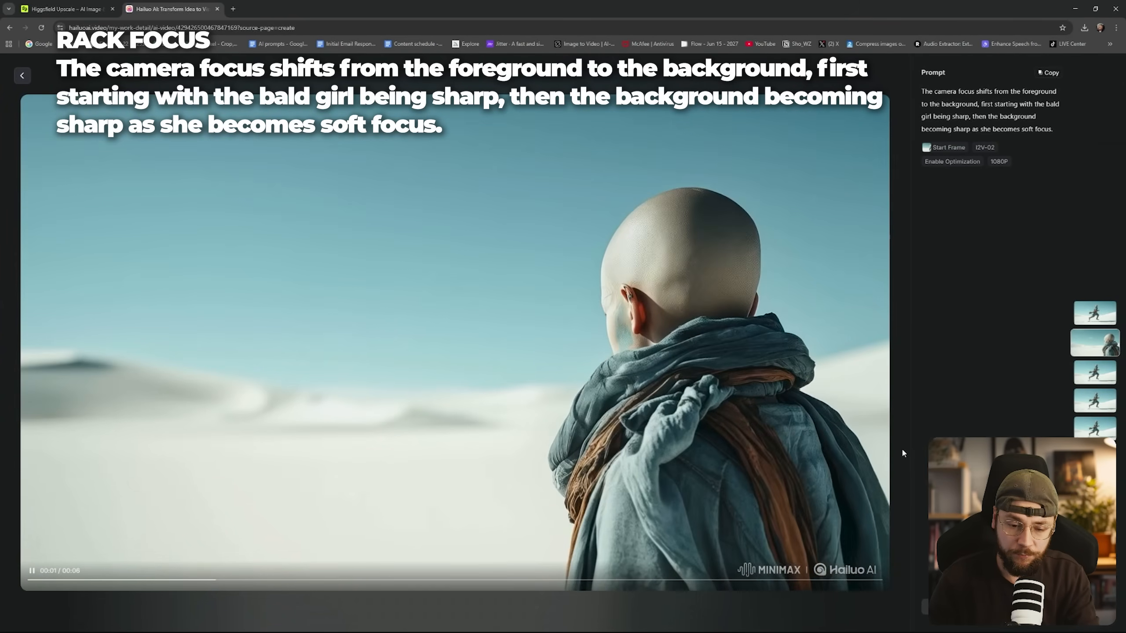